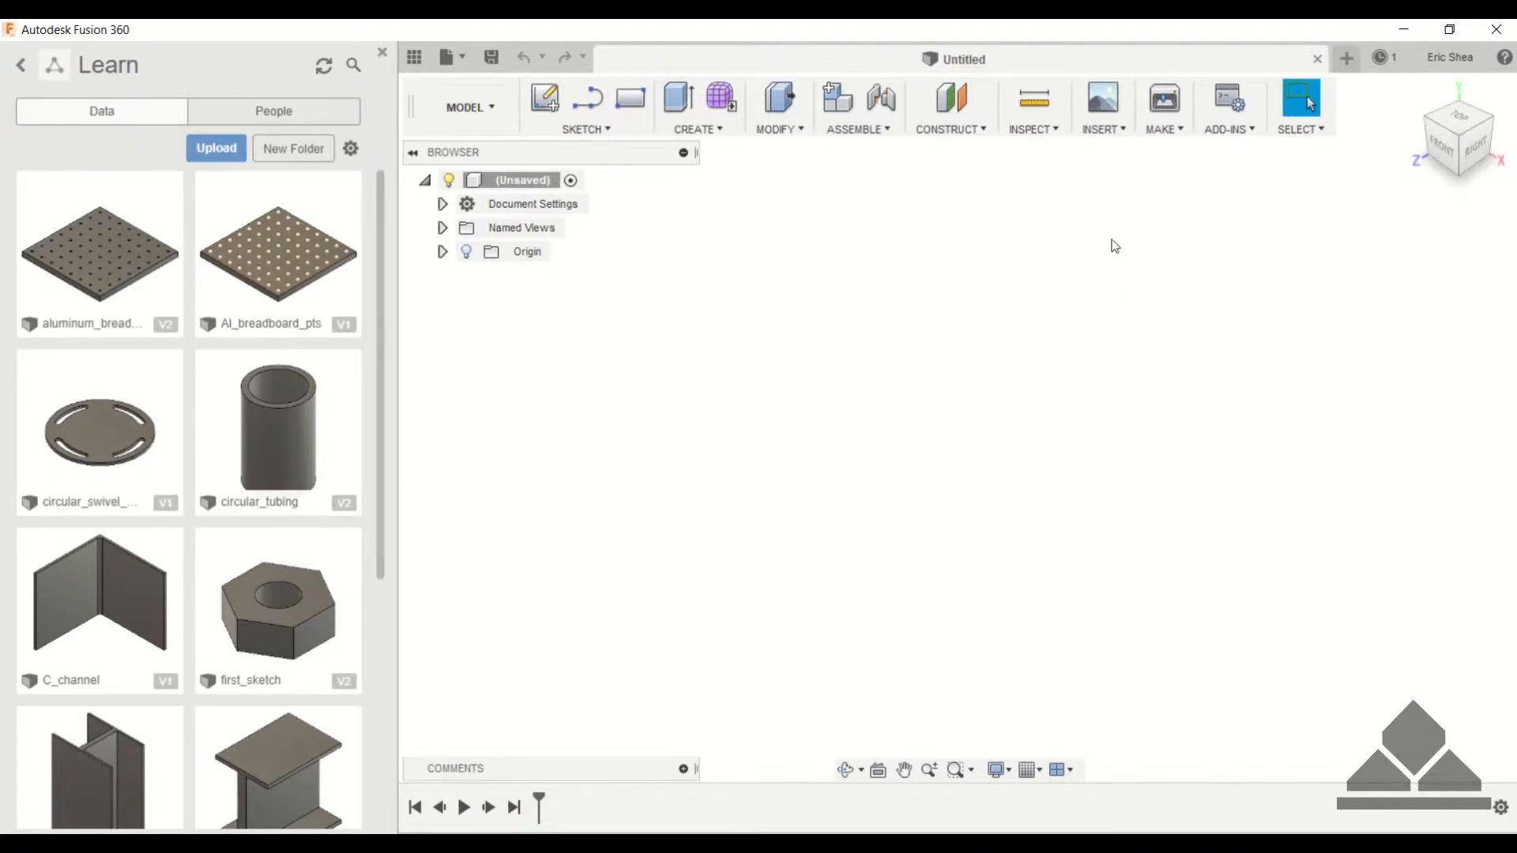
Open the McMaster-Carr component catalog and narrow the socket head screws to 4-40 thread size in alloy steel.
{"action": "left_click", "coordinate": [1118, 131]}
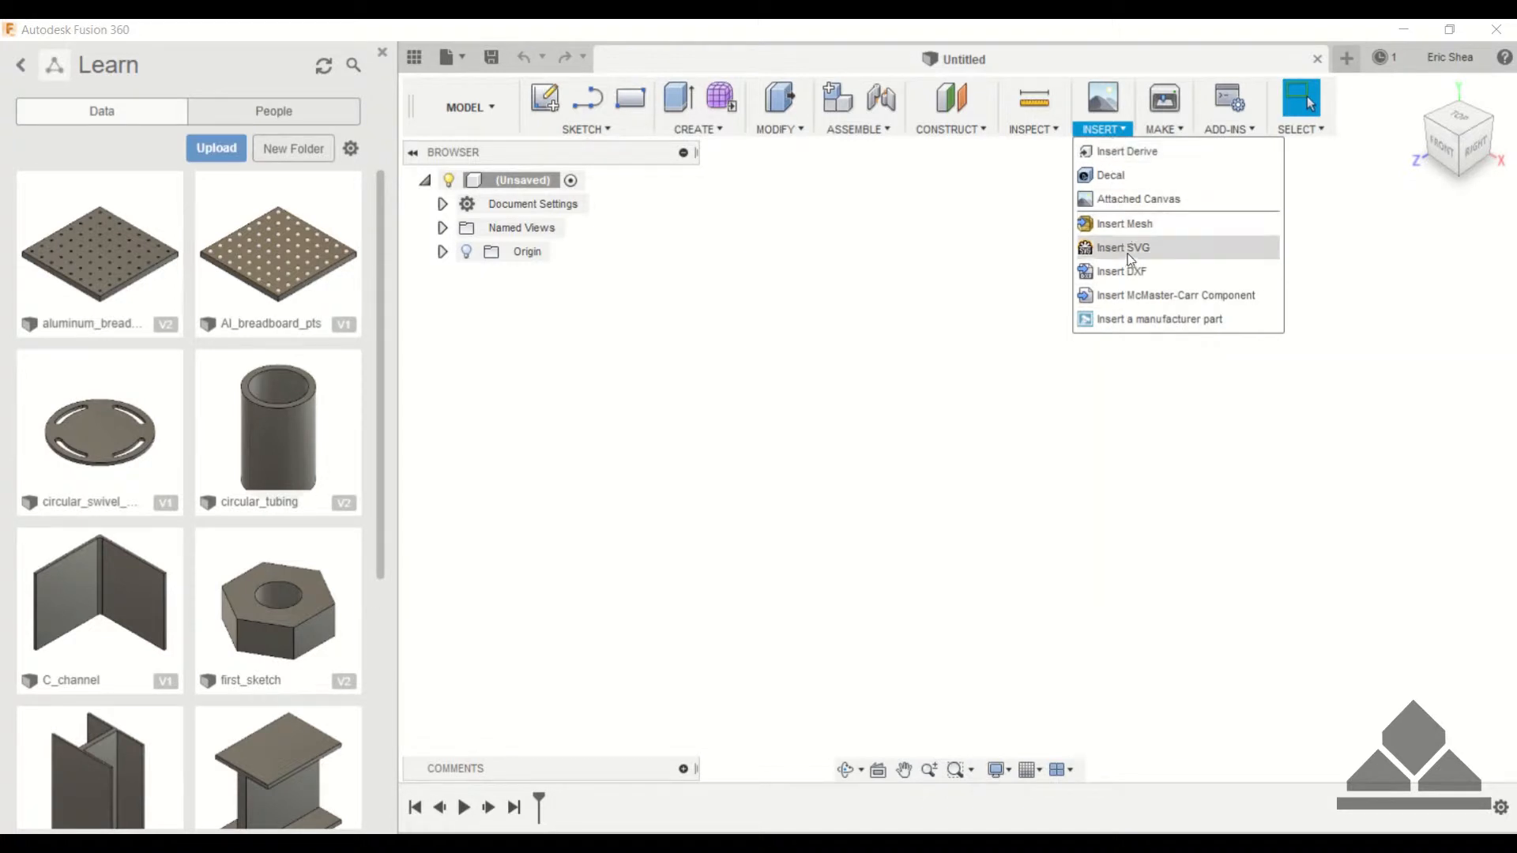
{"action": "left_click", "coordinate": [1139, 298]}
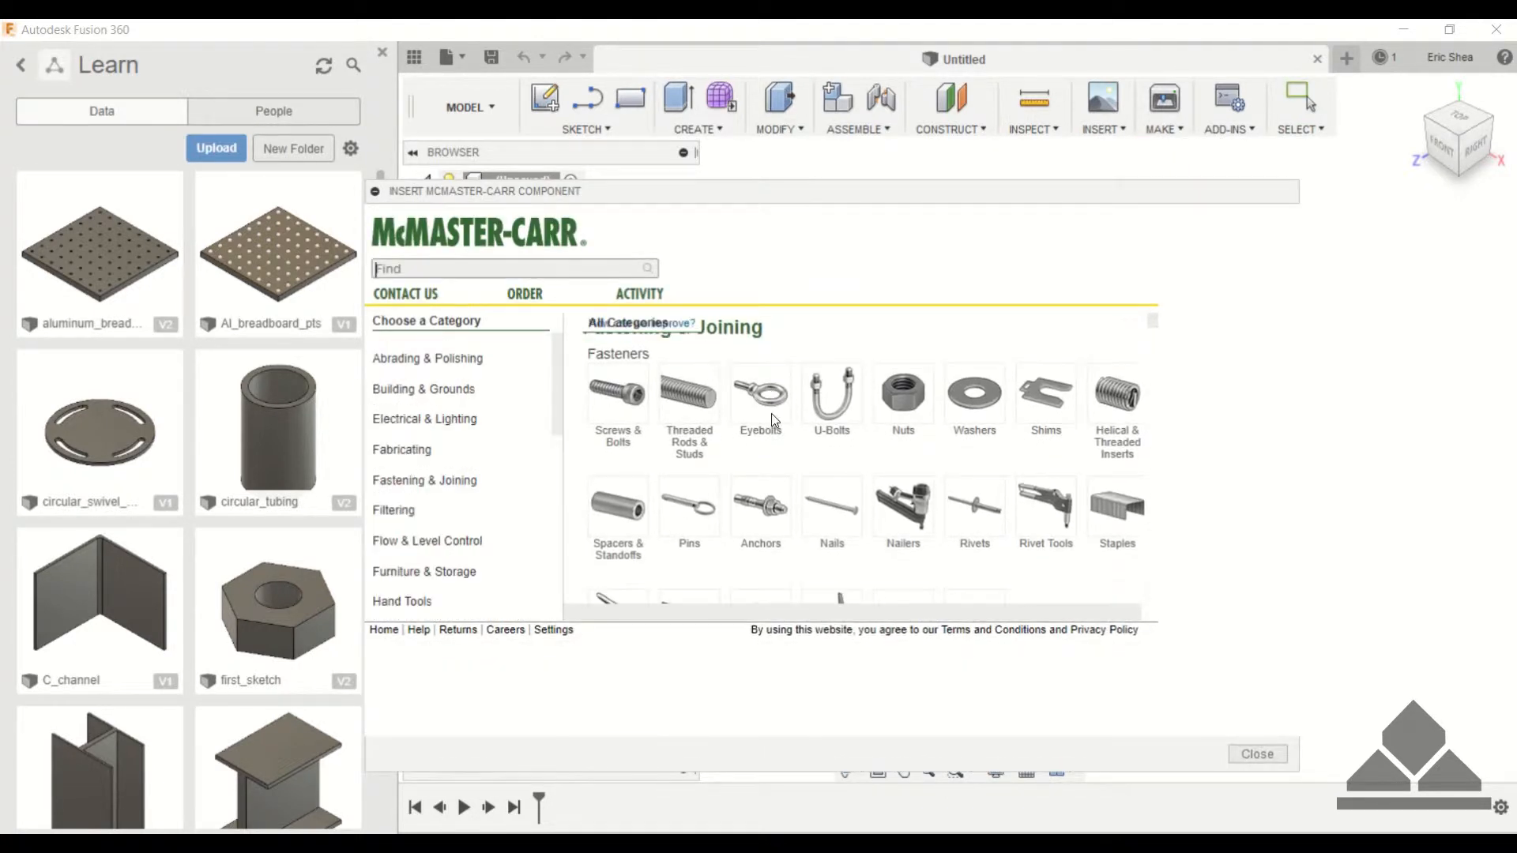
{"action": "left_click", "coordinate": [619, 425]}
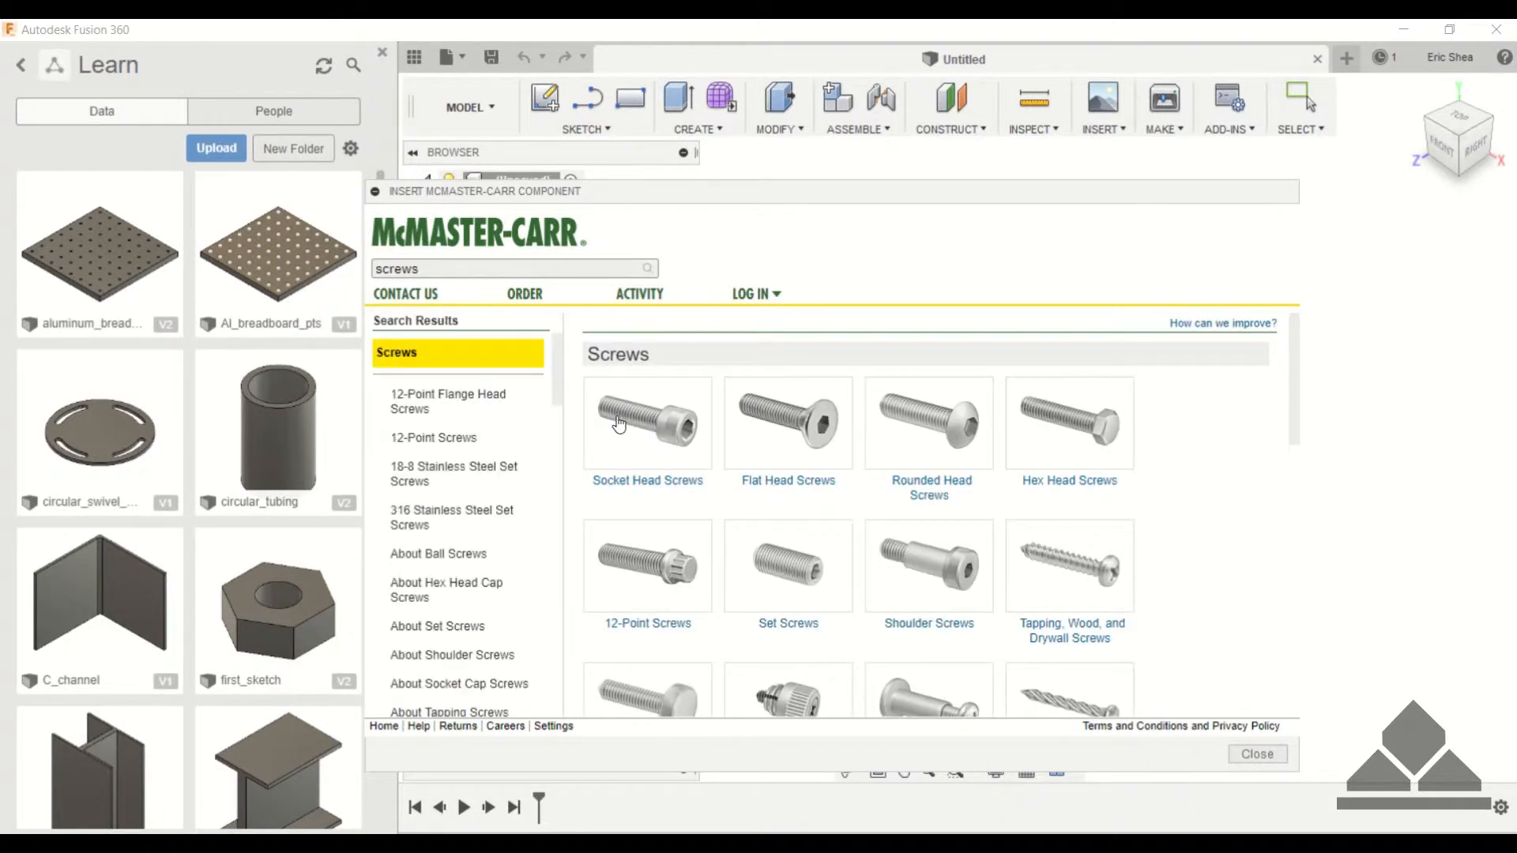
{"action": "left_click", "coordinate": [645, 419]}
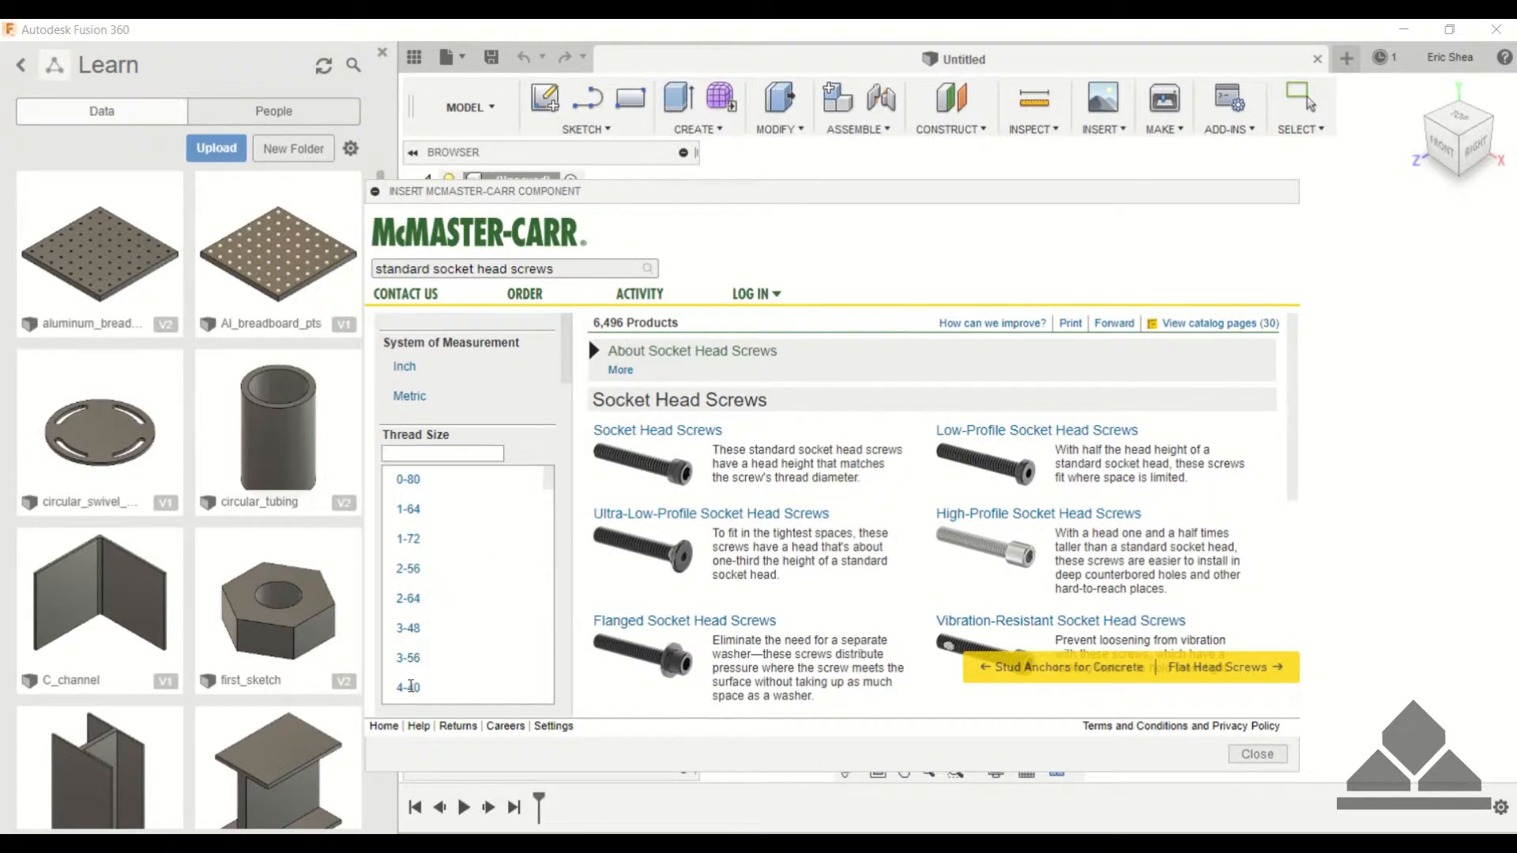
{"action": "left_click", "coordinate": [410, 686]}
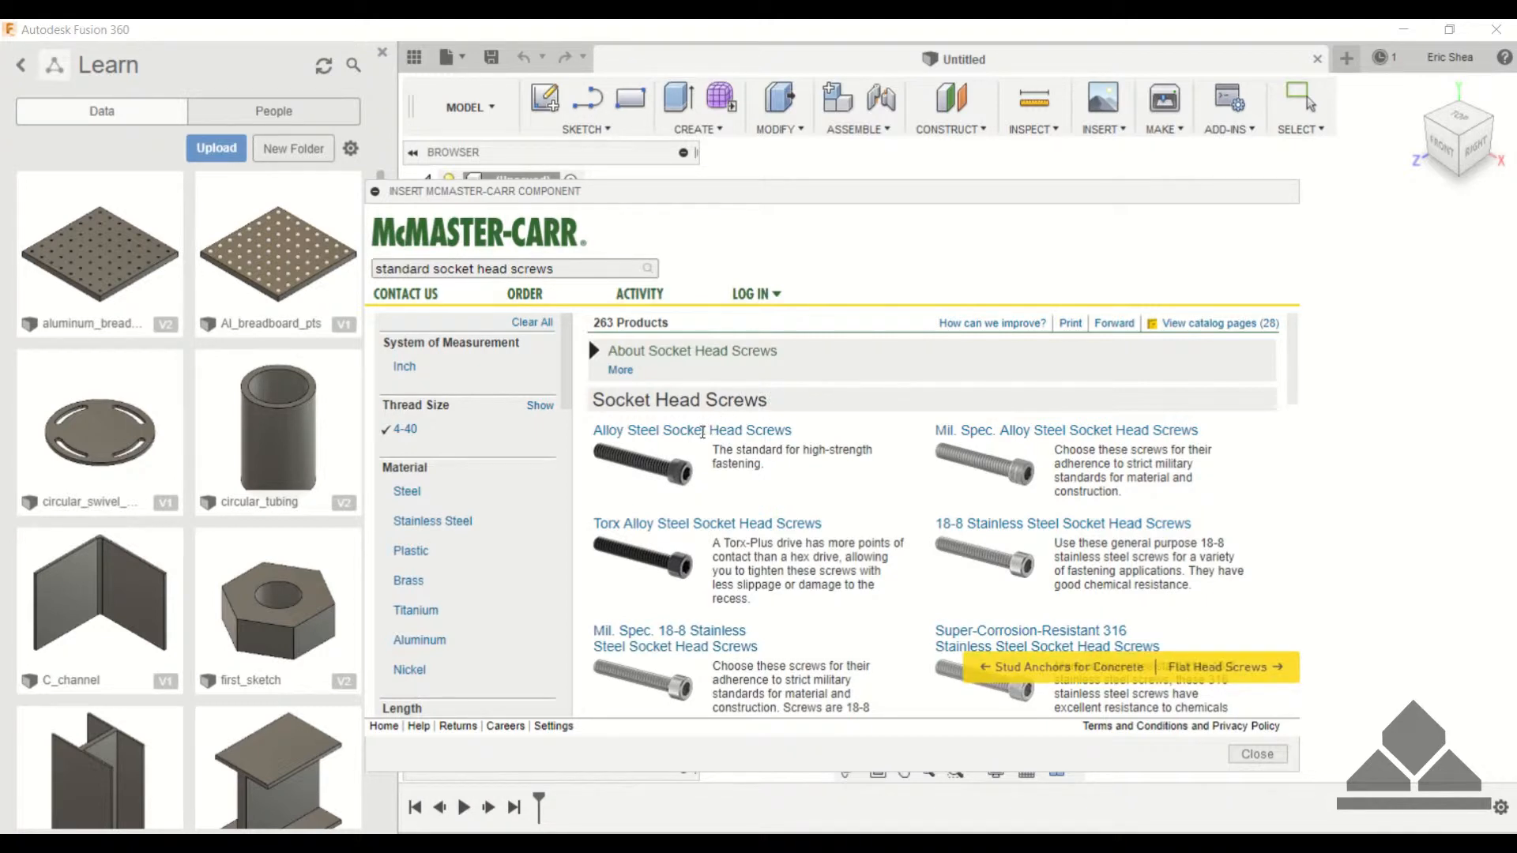
{"action": "left_click", "coordinate": [706, 430]}
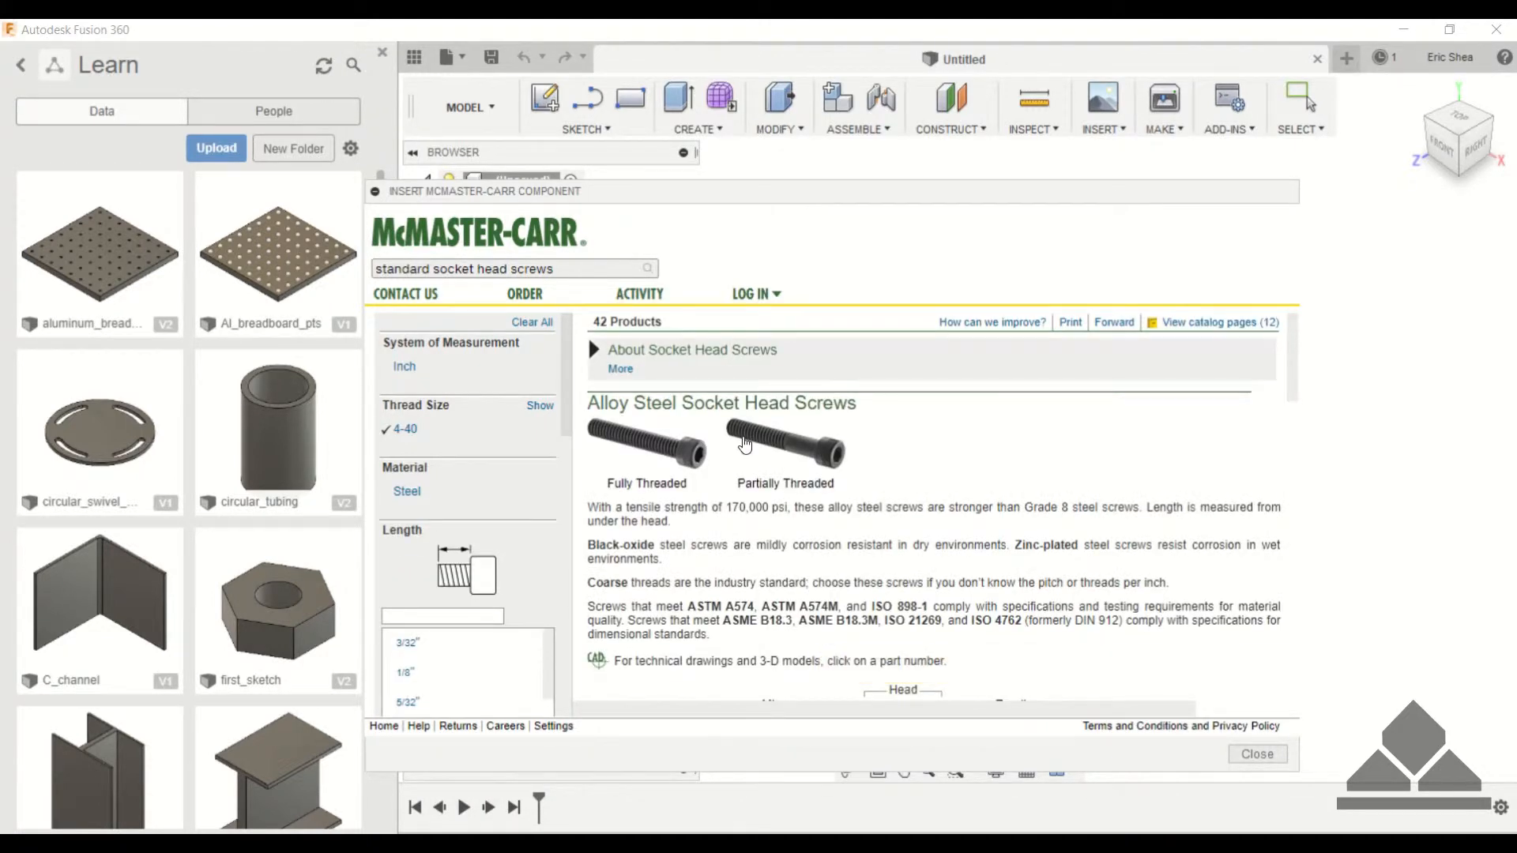
Open the product detail of the 1/4" long black-oxide screw 91251A106 and review its specifications and drawing.
{"action": "scroll", "coordinate": [824, 477], "scroll_direction": "down", "scroll_amount": 4}
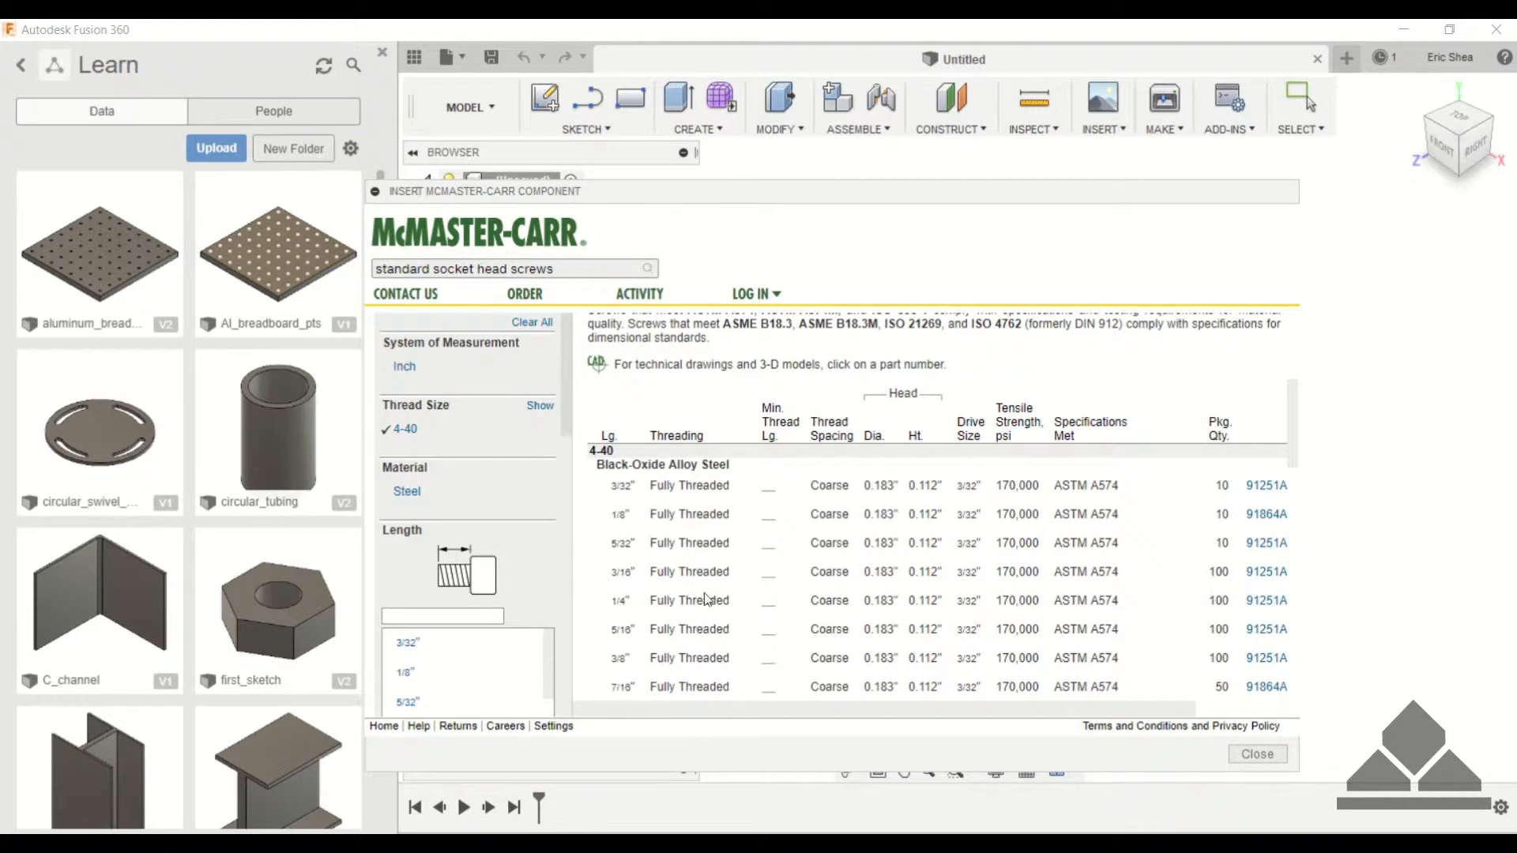
{"action": "scroll", "coordinate": [1072, 709], "scroll_direction": "right", "scroll_amount": 1}
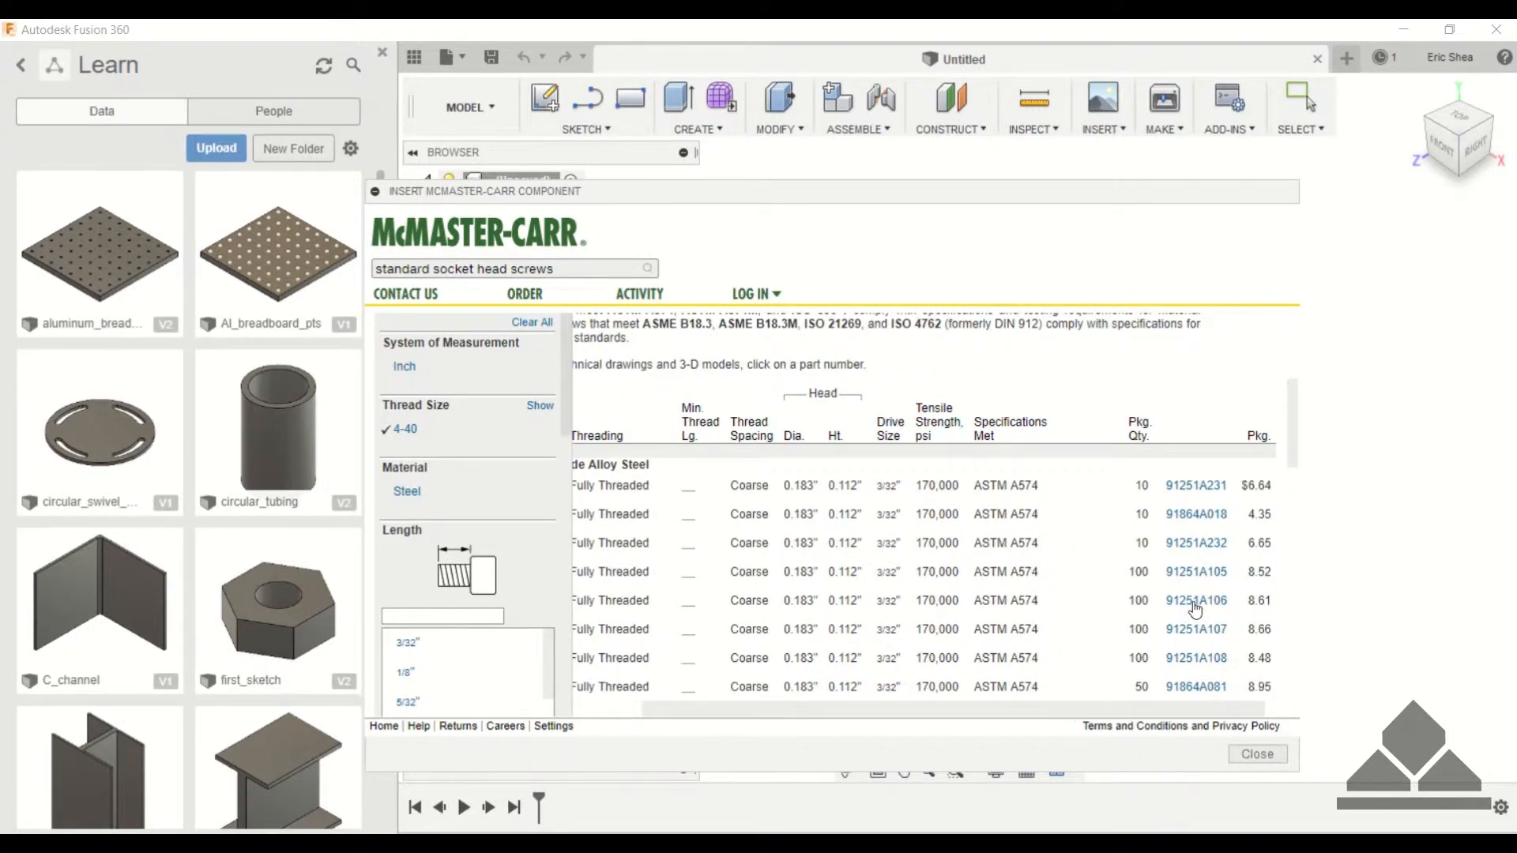
{"action": "left_click", "coordinate": [1195, 602]}
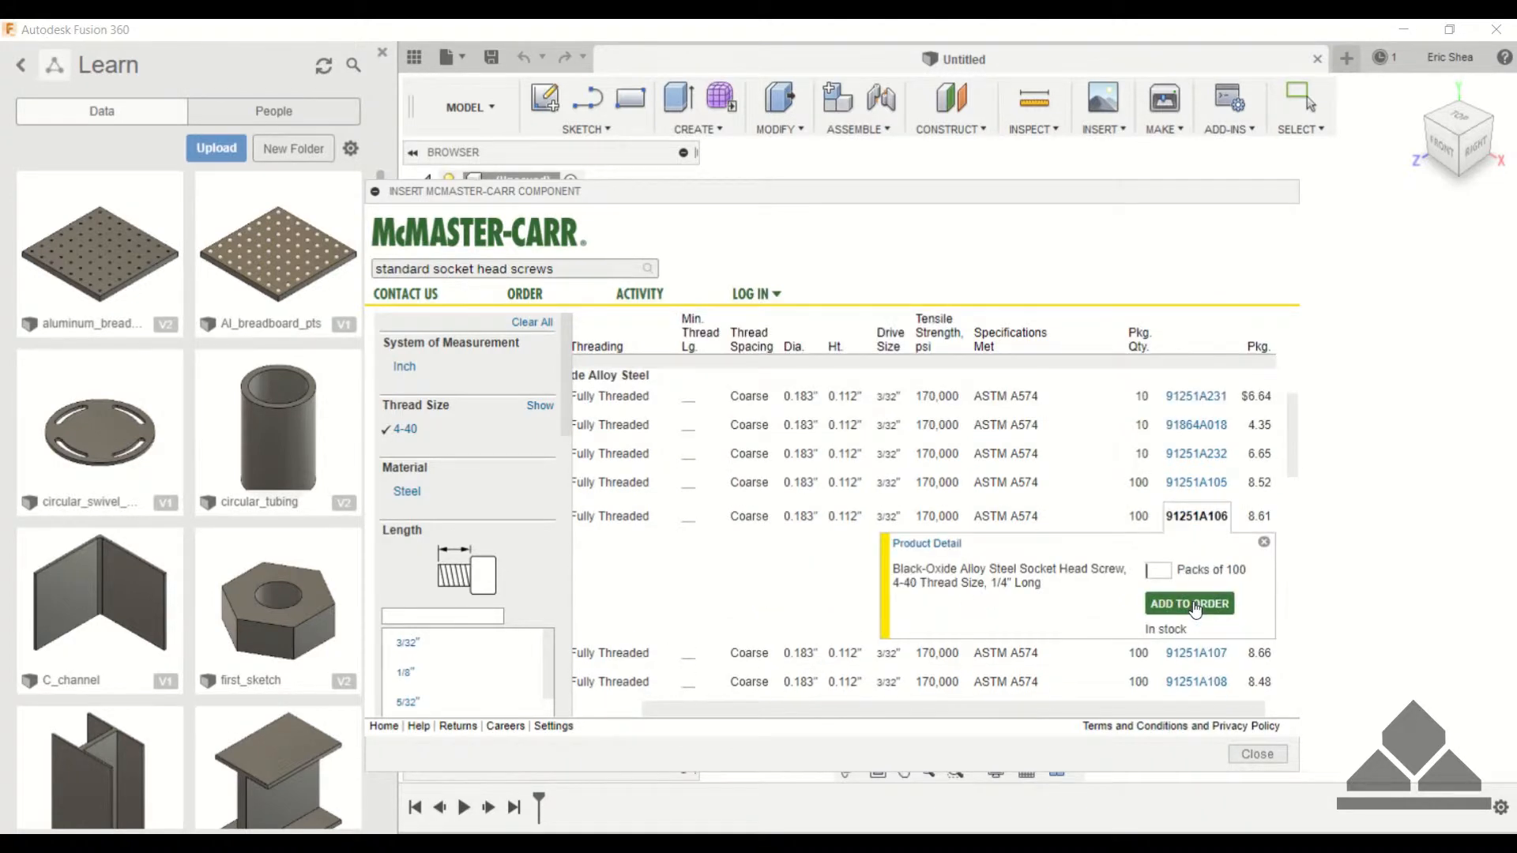
{"action": "left_click", "coordinate": [919, 545]}
{"action": "scroll", "coordinate": [946, 518], "scroll_direction": "down", "scroll_amount": 10}
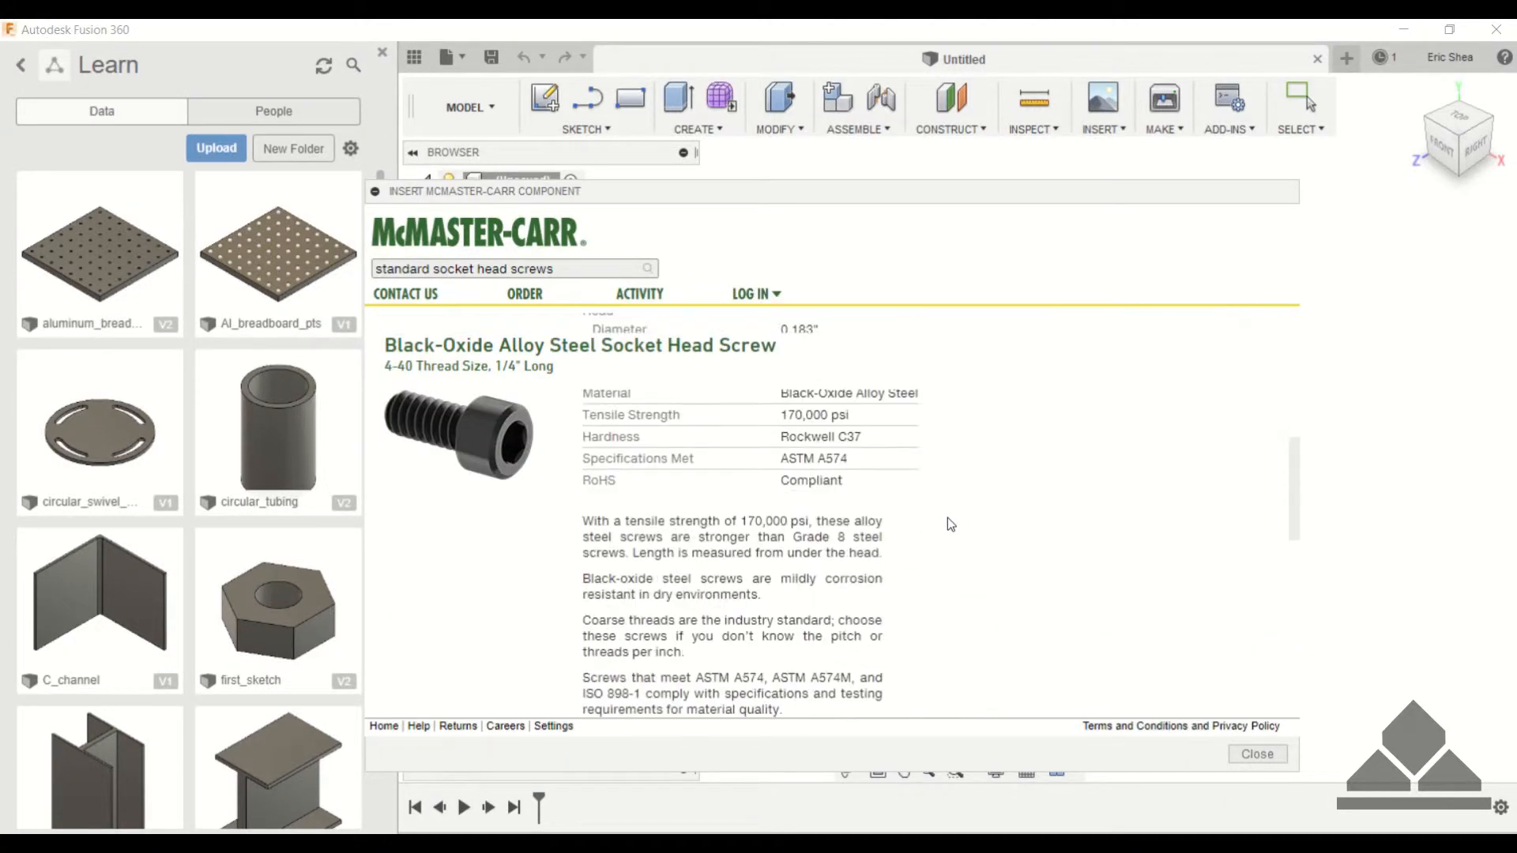
{"action": "scroll", "coordinate": [947, 519], "scroll_direction": "down", "scroll_amount": 1}
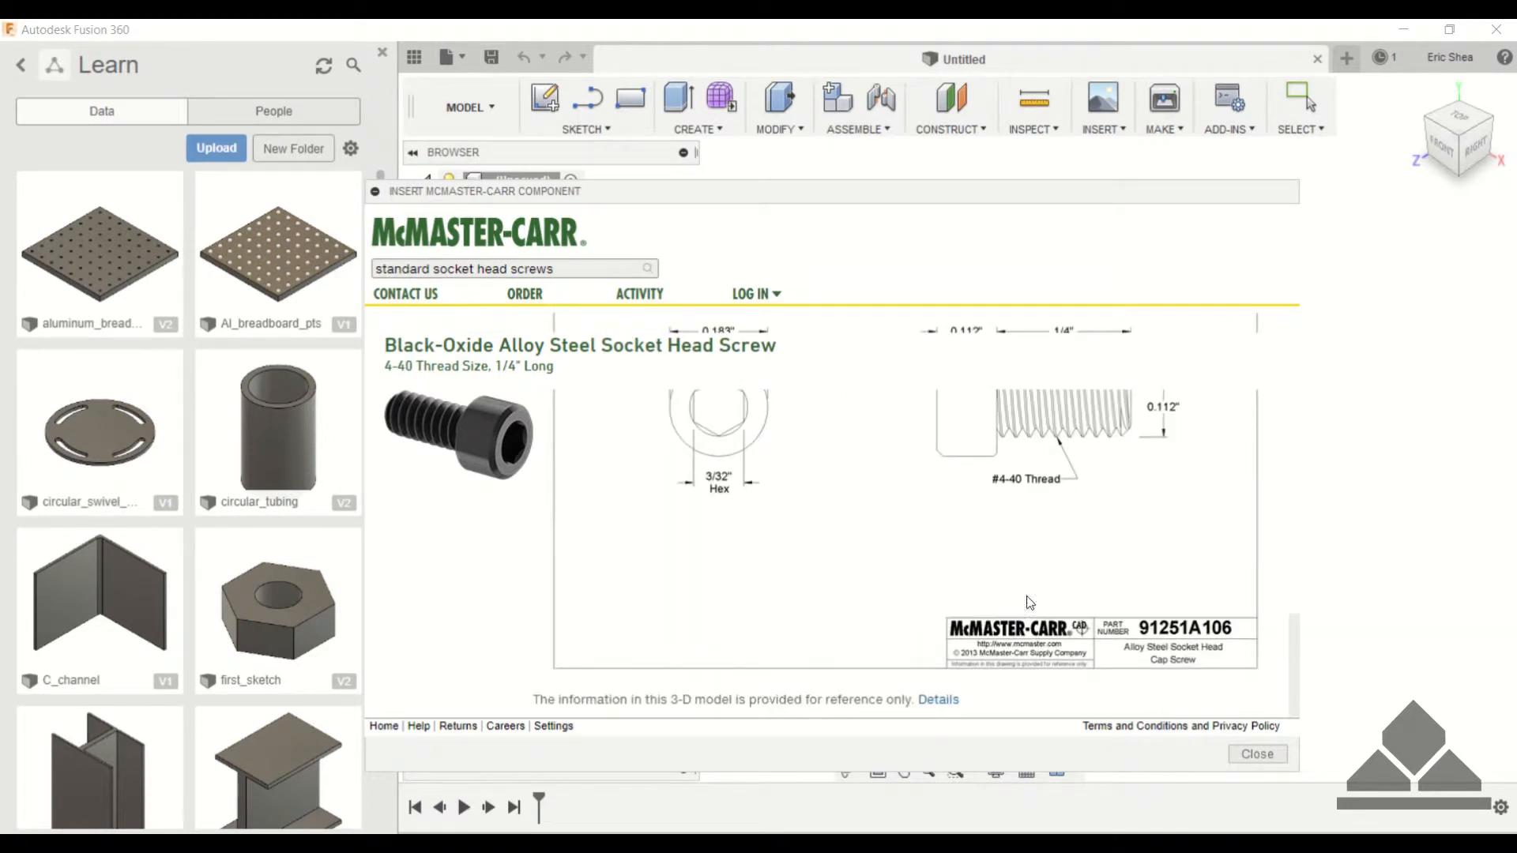
Insert the 91251A106 screw into the design as a 3-D STEP model, accepting its default position.
{"action": "scroll", "coordinate": [915, 577], "scroll_direction": "up", "scroll_amount": 5}
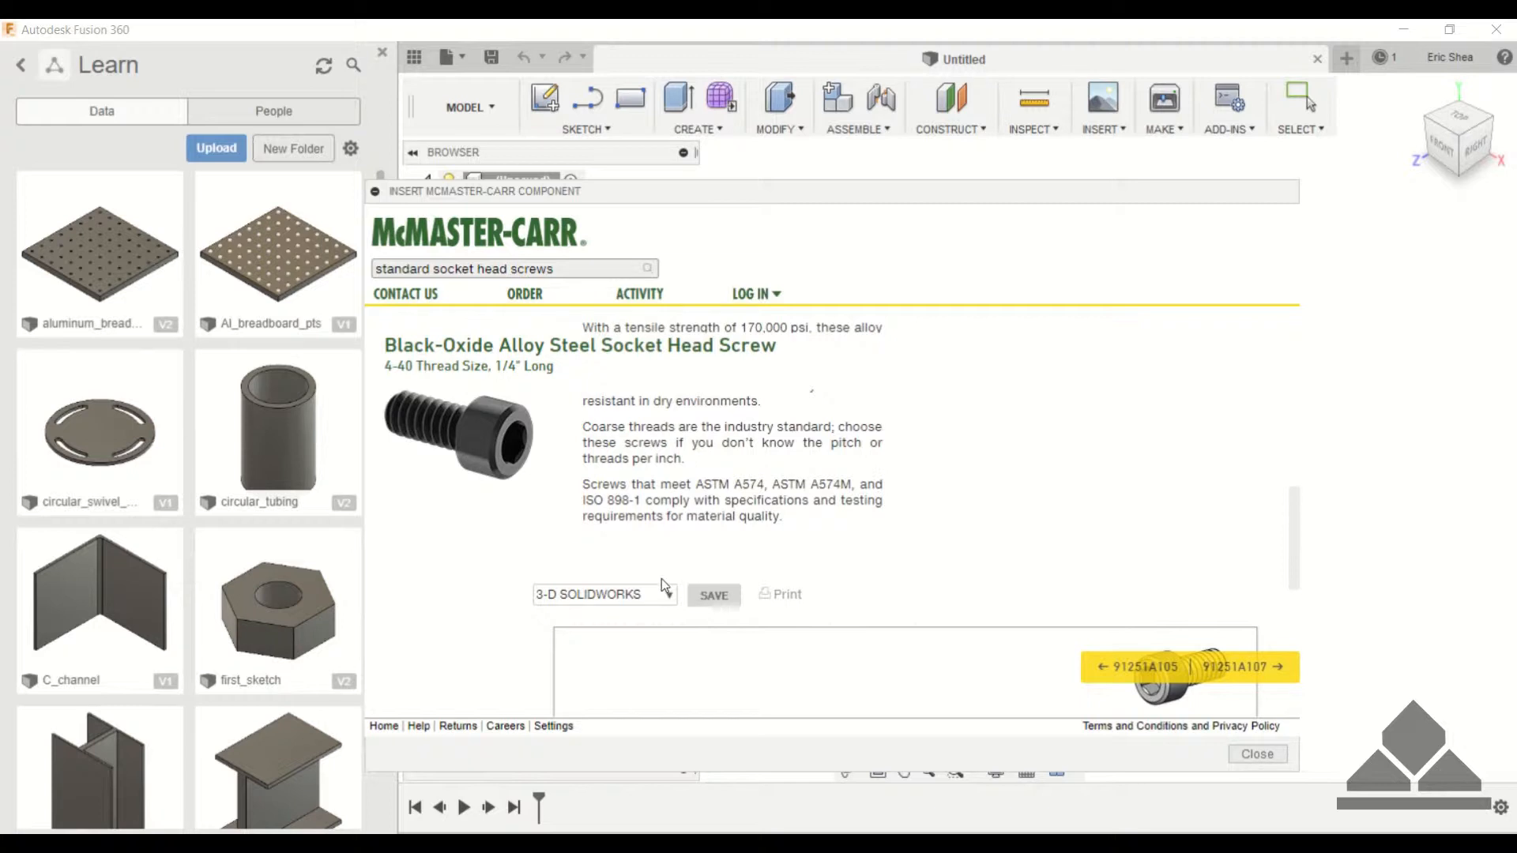
{"action": "left_click", "coordinate": [670, 599]}
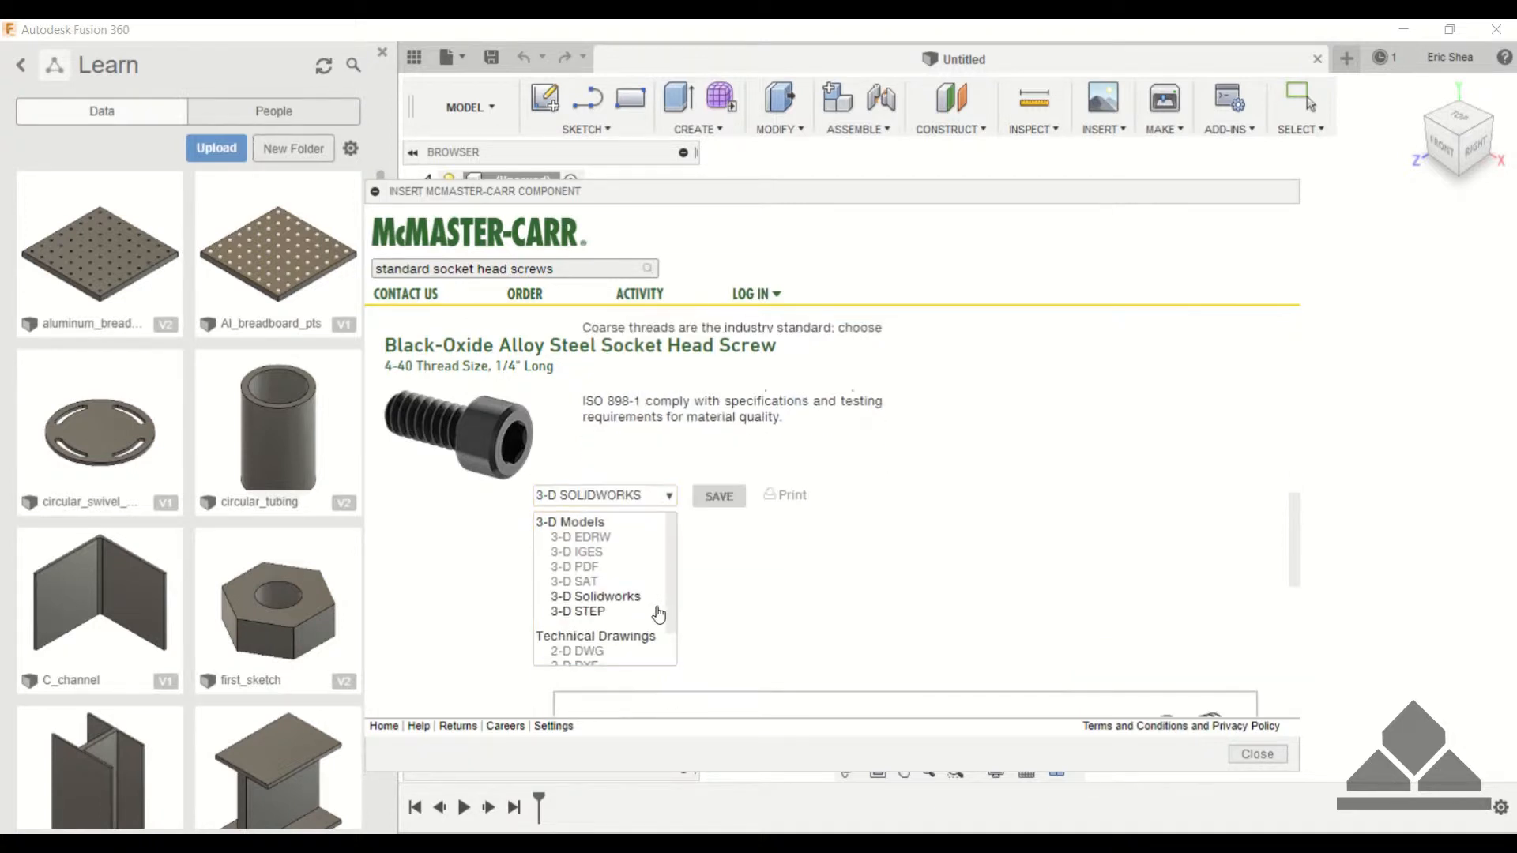
{"action": "left_click", "coordinate": [574, 611]}
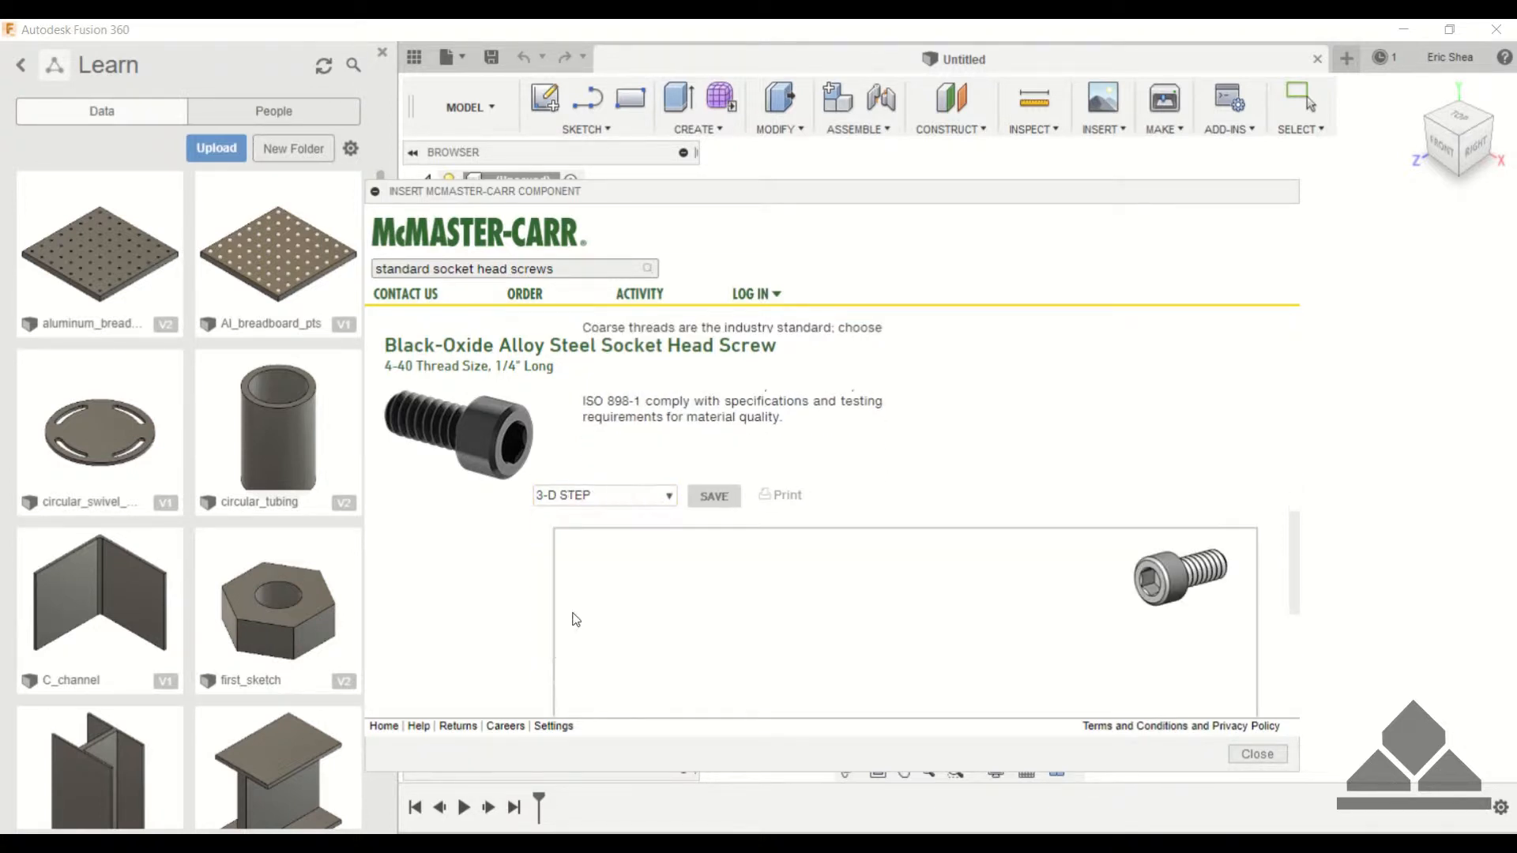
{"action": "left_click", "coordinate": [714, 497]}
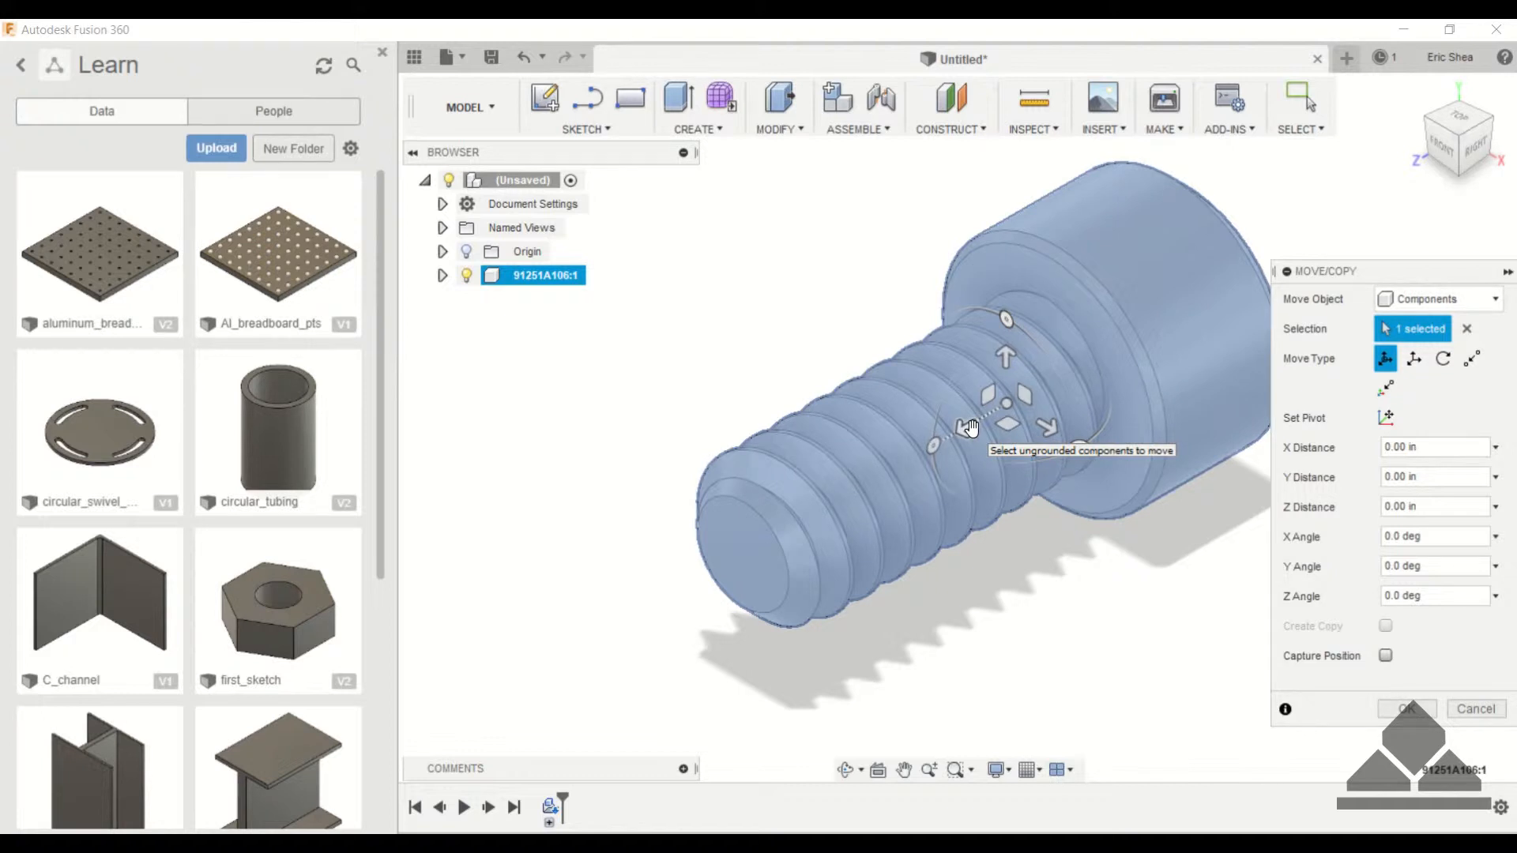
{"action": "left_click", "coordinate": [1408, 711]}
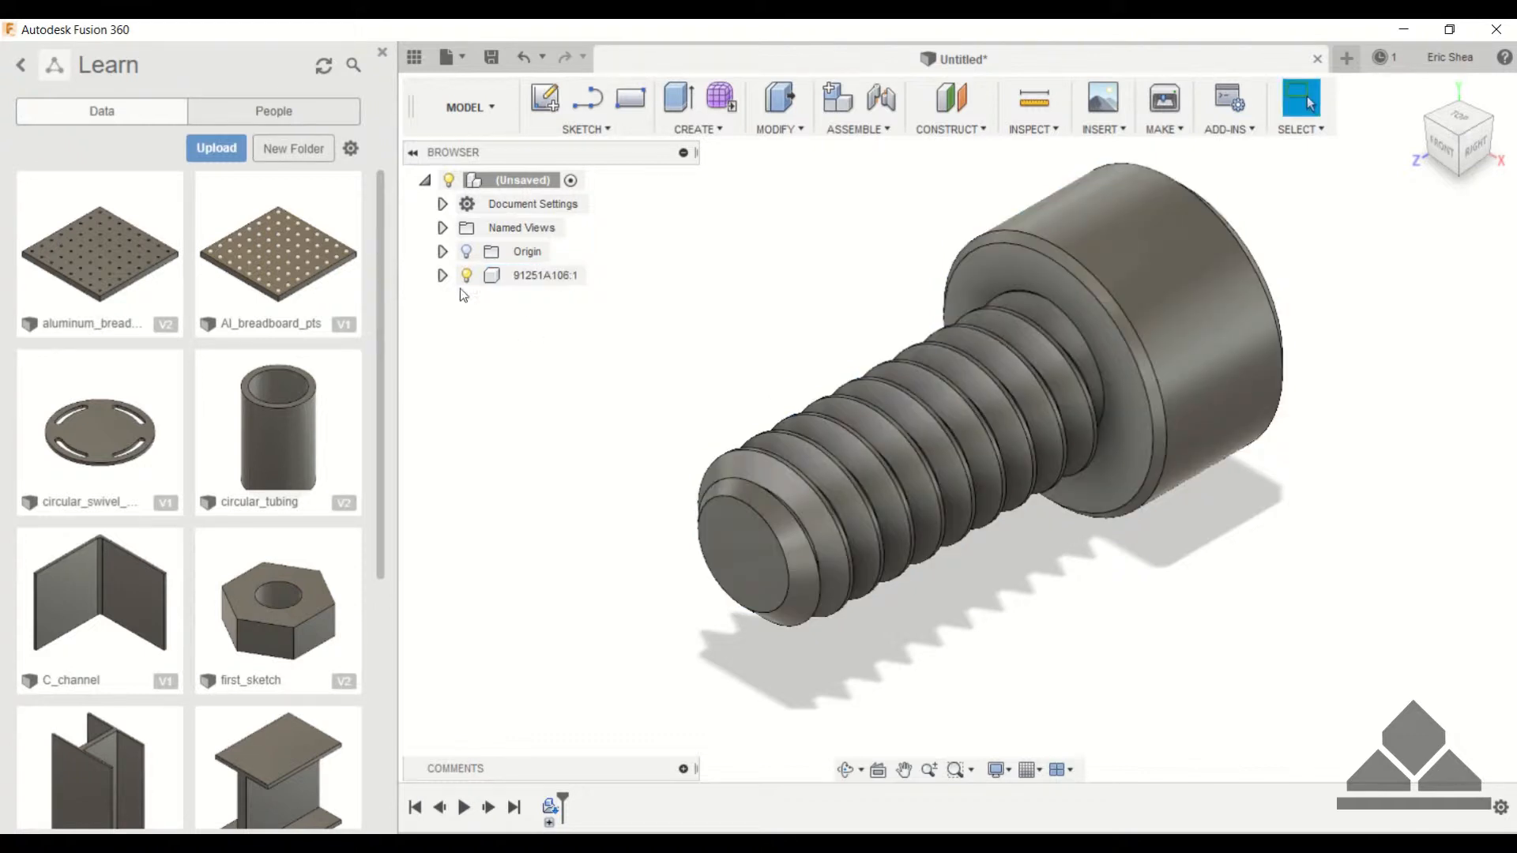
Examine the contents of the inserted screw component, highlighting Body1 in its bodies.
{"action": "left_click", "coordinate": [443, 275]}
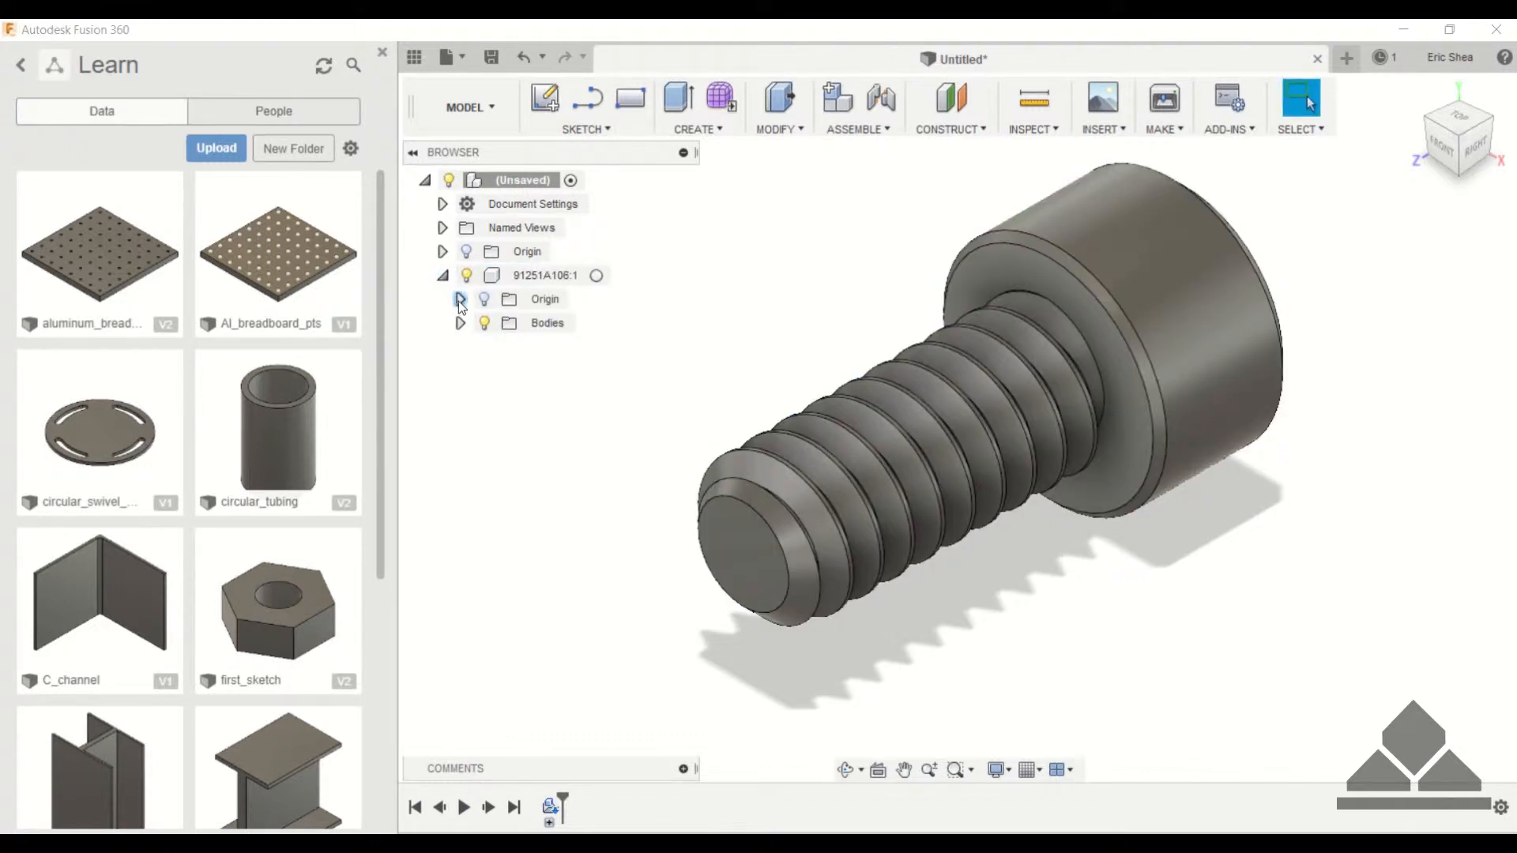
{"action": "left_click", "coordinate": [460, 326]}
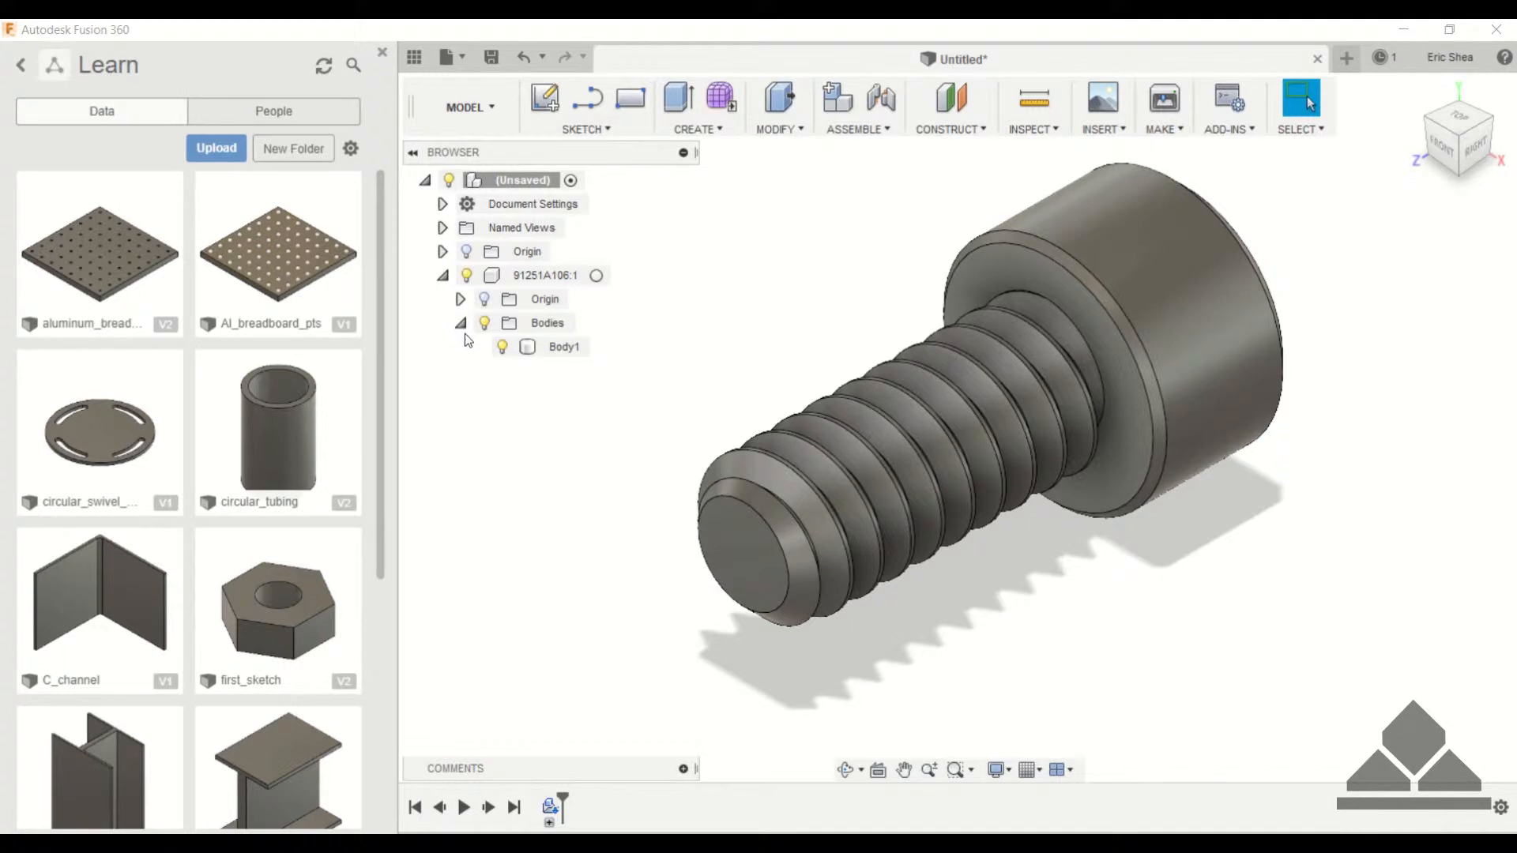
{"action": "left_click", "coordinate": [569, 355]}
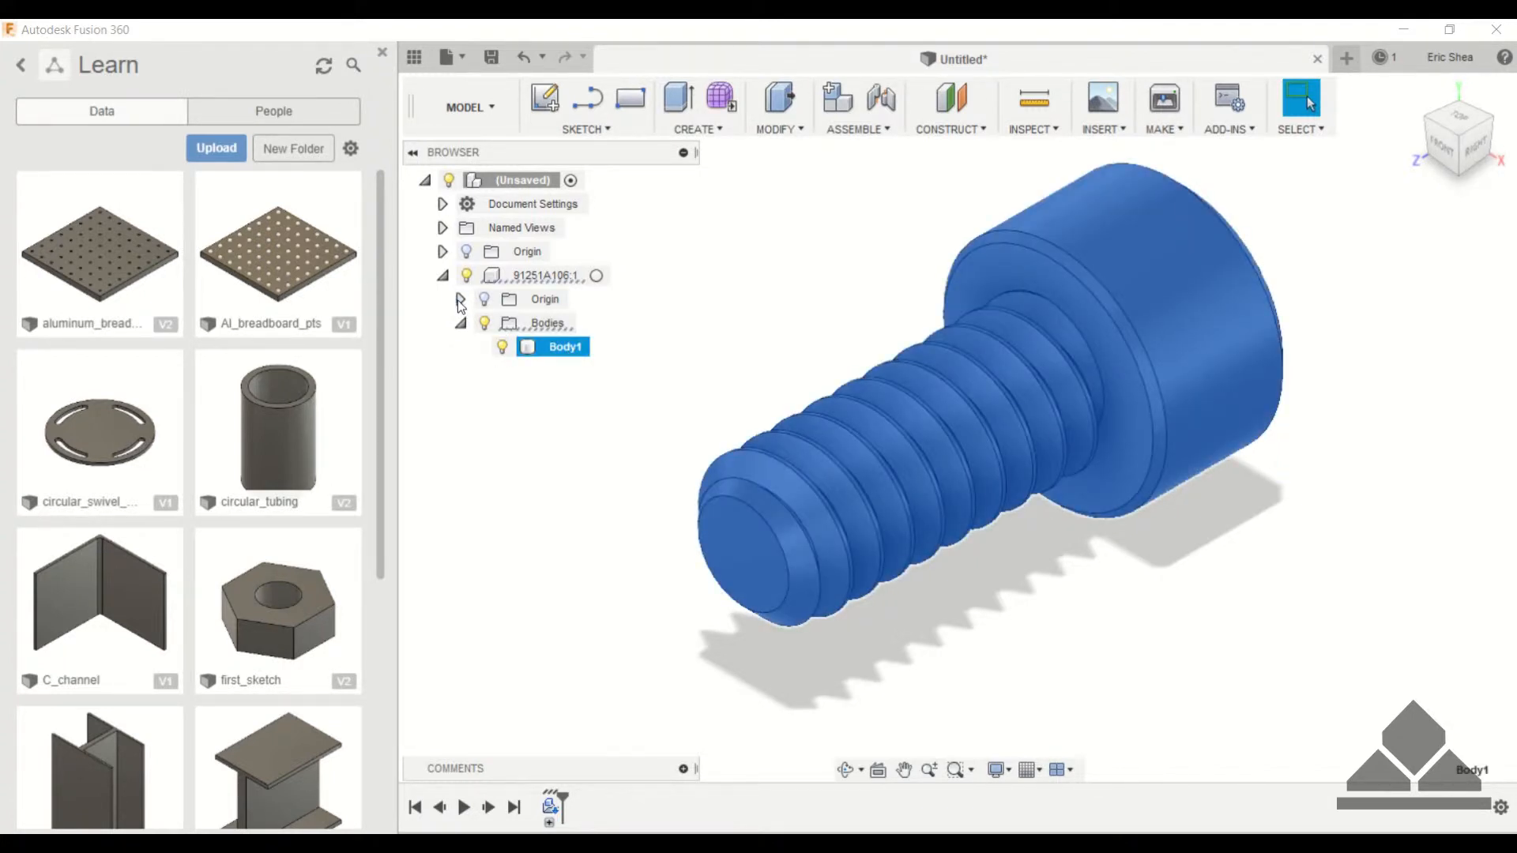
{"action": "left_click", "coordinate": [460, 323]}
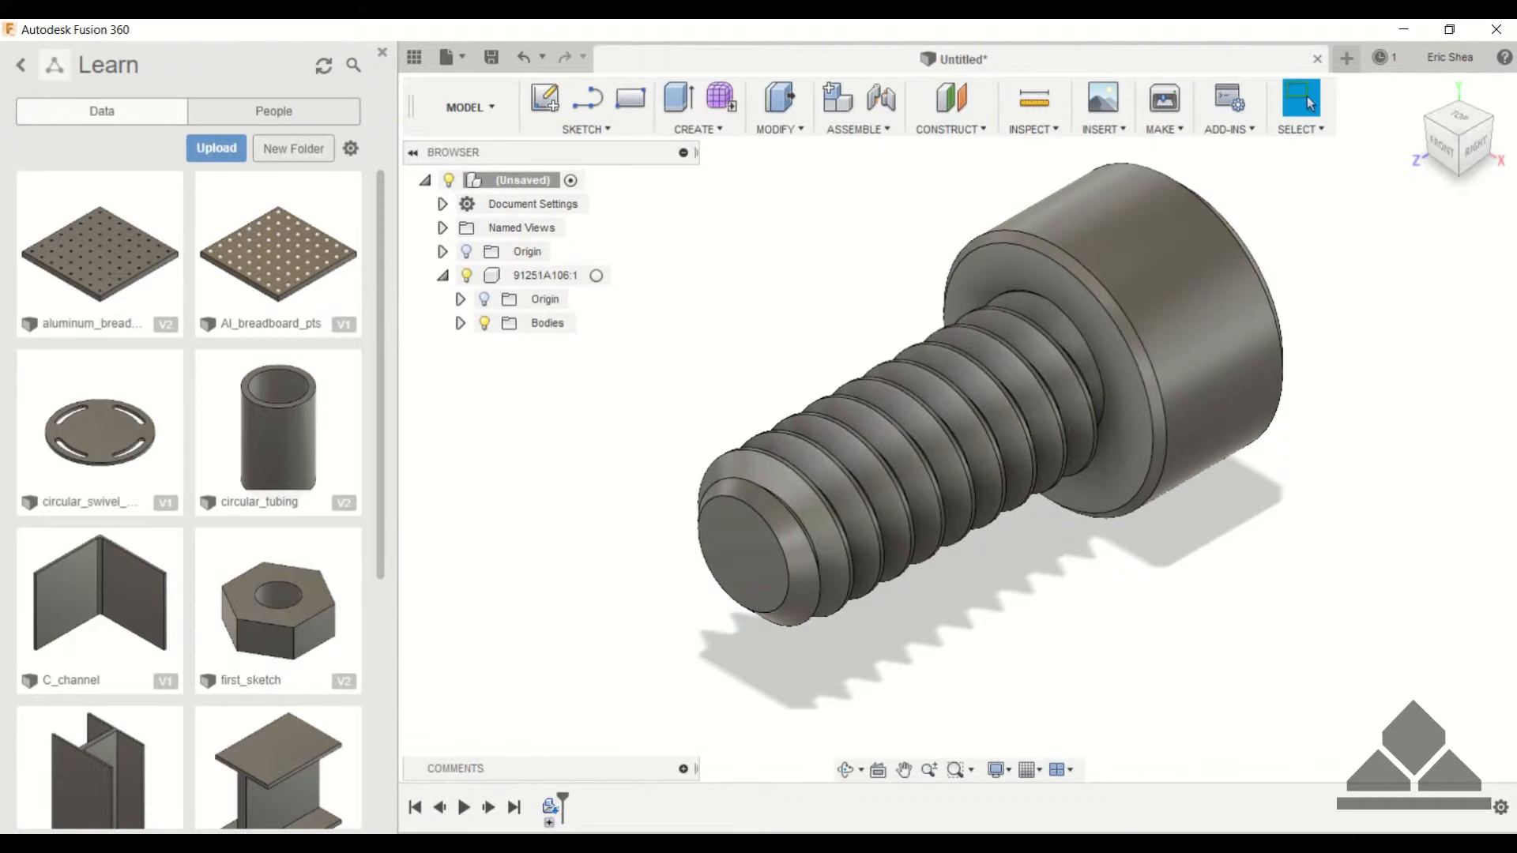
Switch to the web browser, search McMaster-Carr for t-slotted framing and filter the results to the Single rail profile.
{"action": "left_click", "coordinate": [540, 845]}
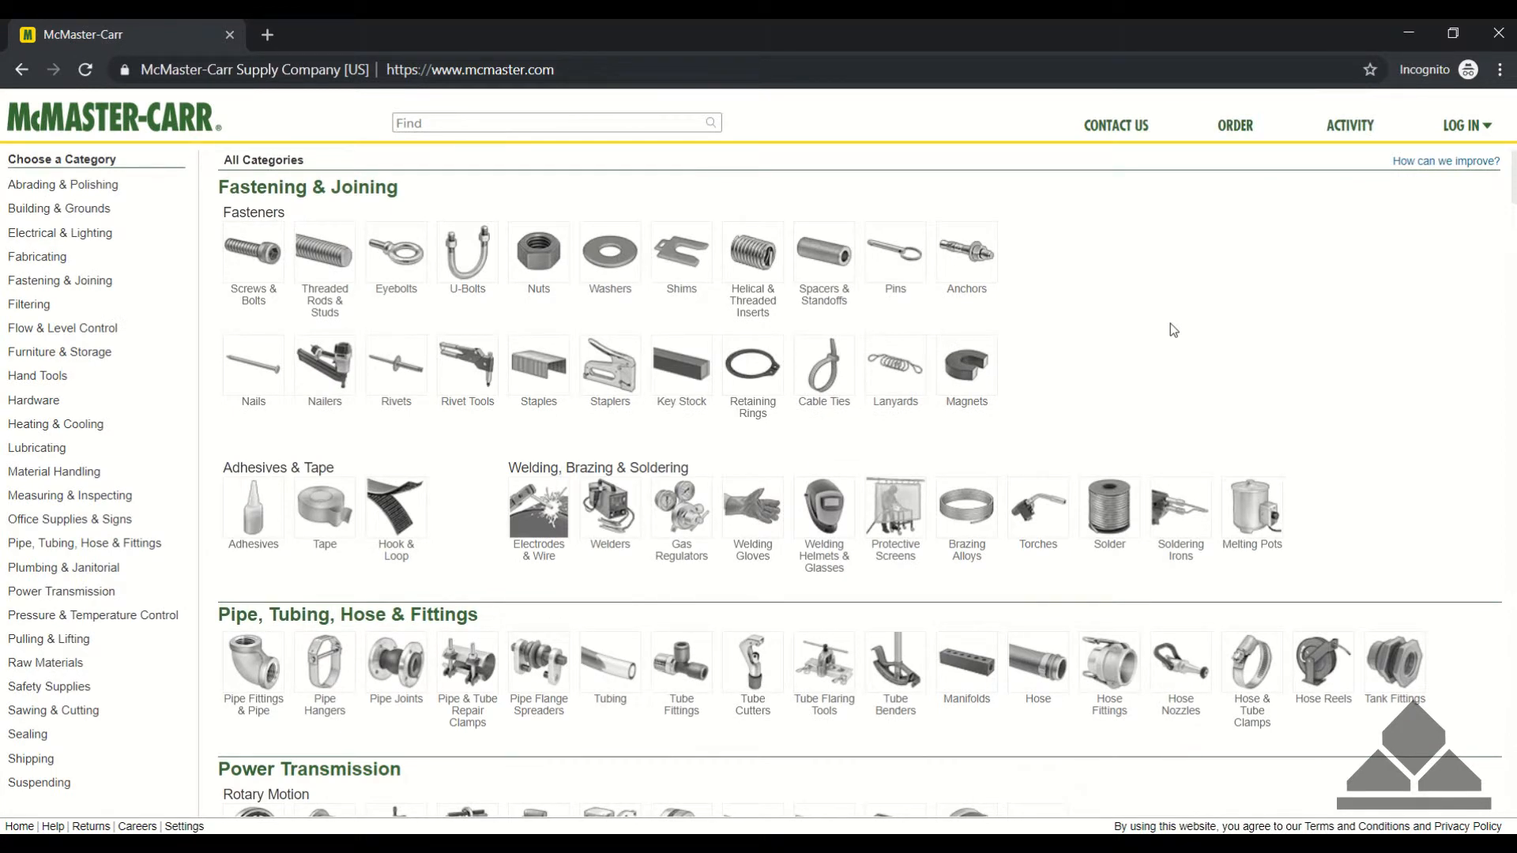
{"action": "type", "text": "t slot framing"}
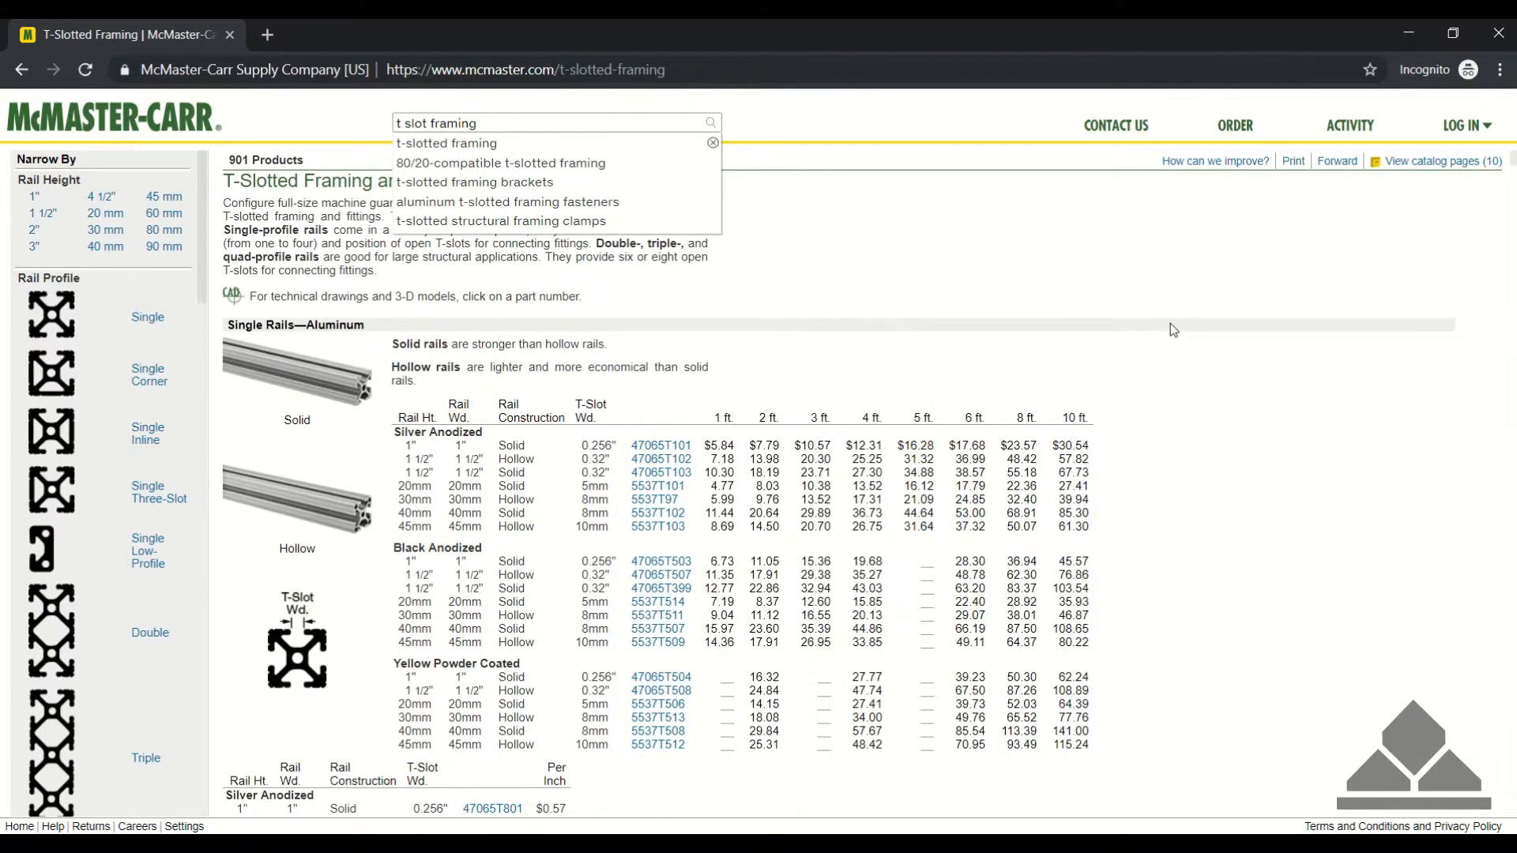
{"action": "left_click", "coordinate": [491, 144]}
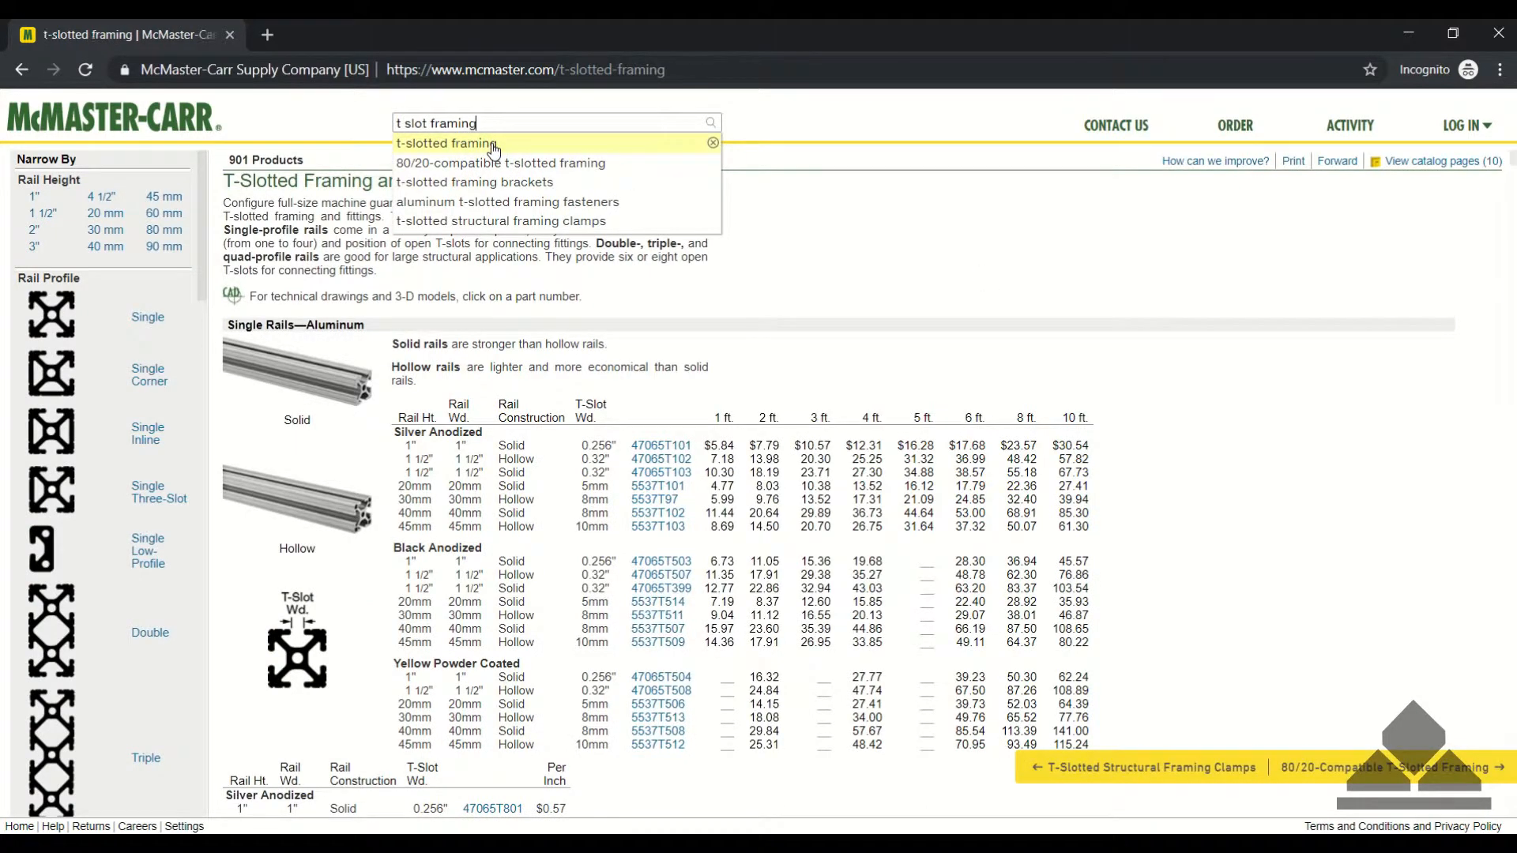
{"action": "left_click", "coordinate": [138, 332]}
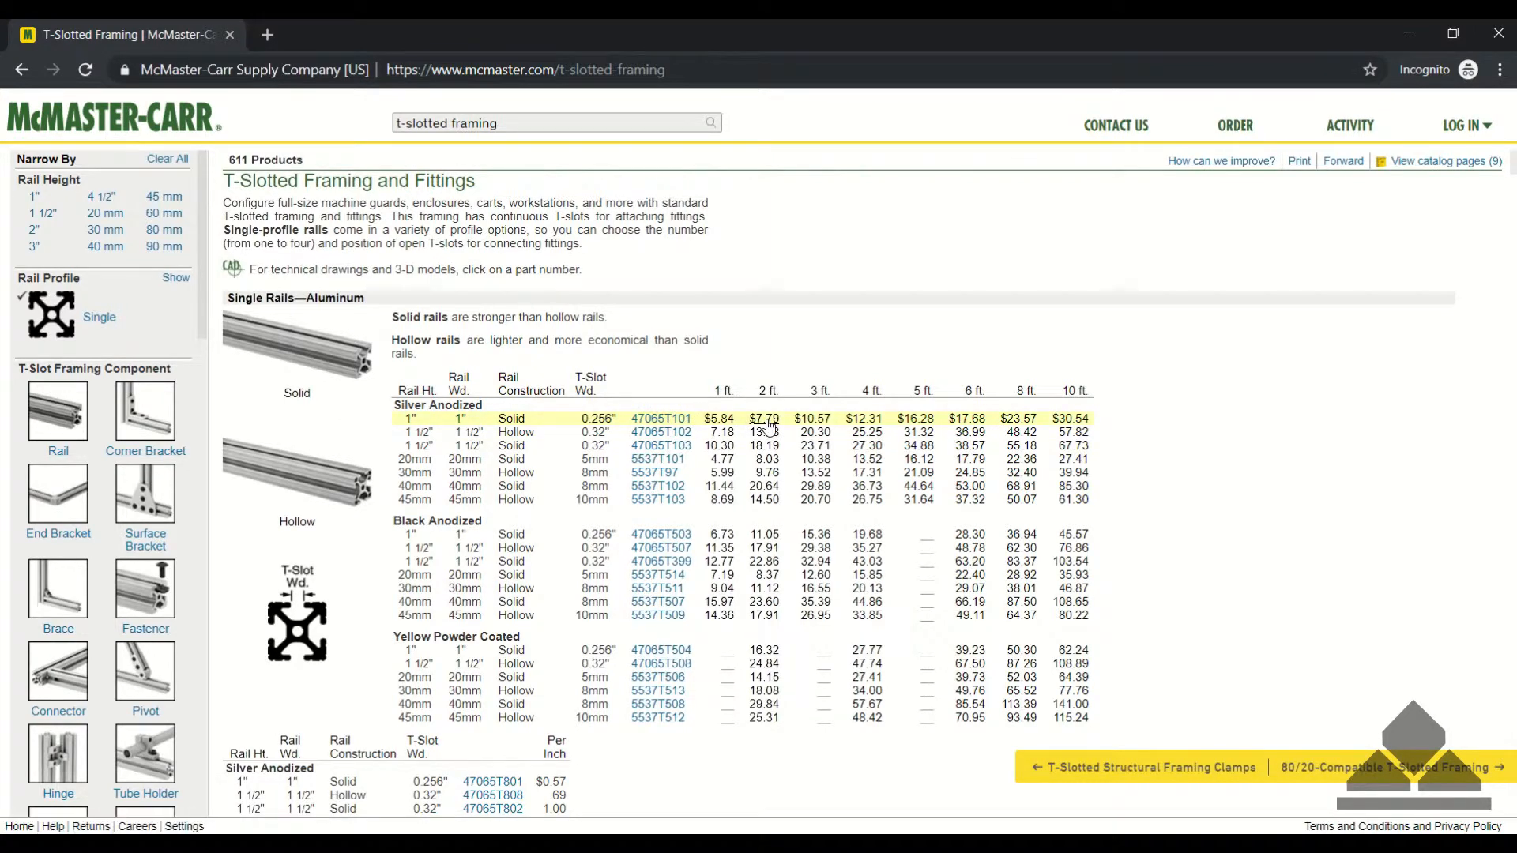
Download the 3 ft silver anodized 1" x 1" solid rail 47065T101 as a 3-D STEP file from its product page.
{"action": "left_click", "coordinate": [816, 424]}
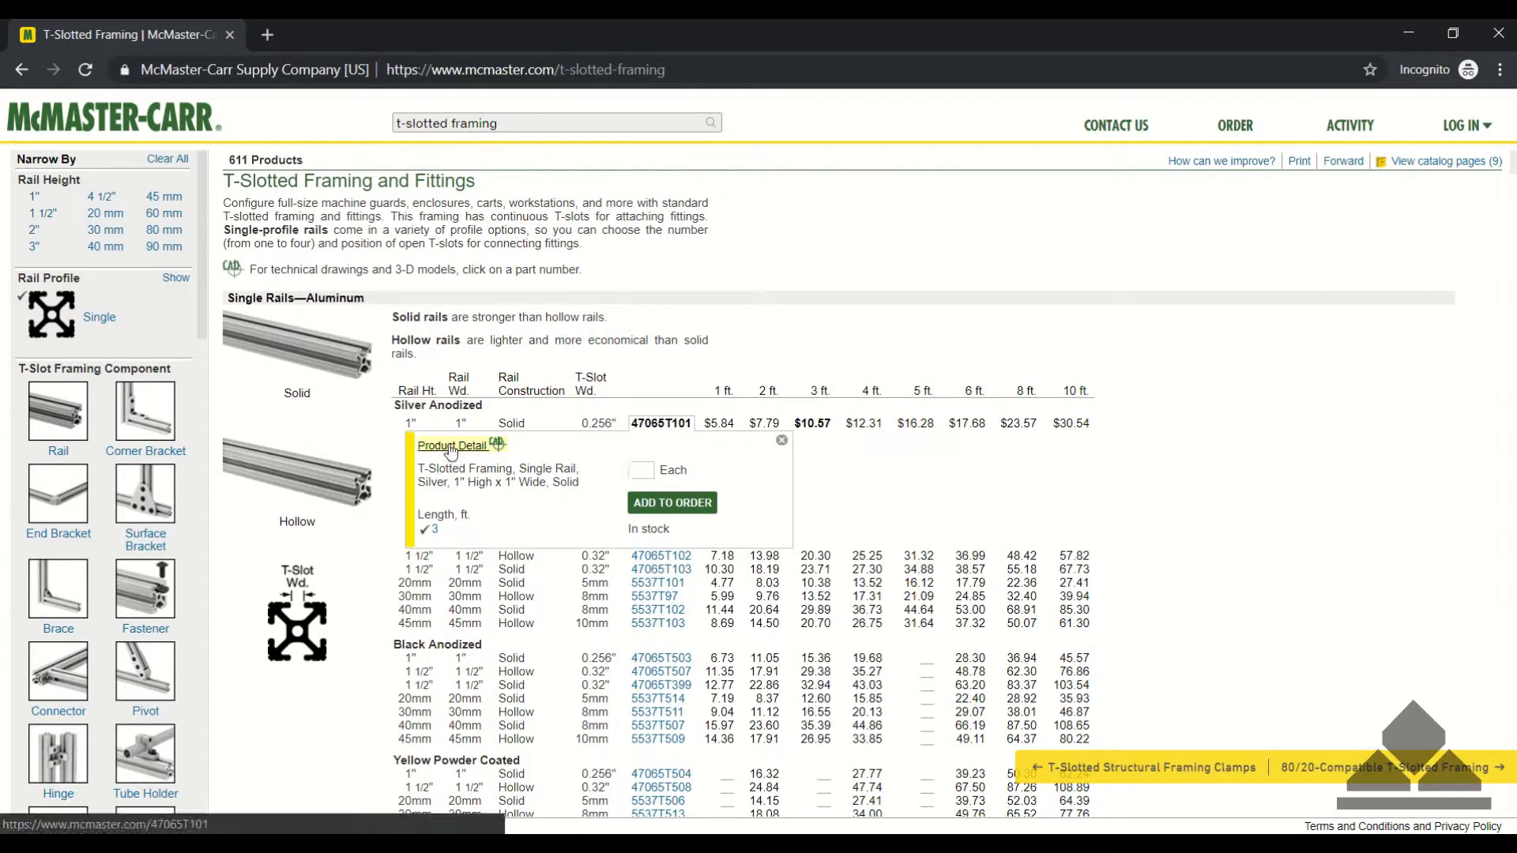
{"action": "left_click", "coordinate": [450, 447]}
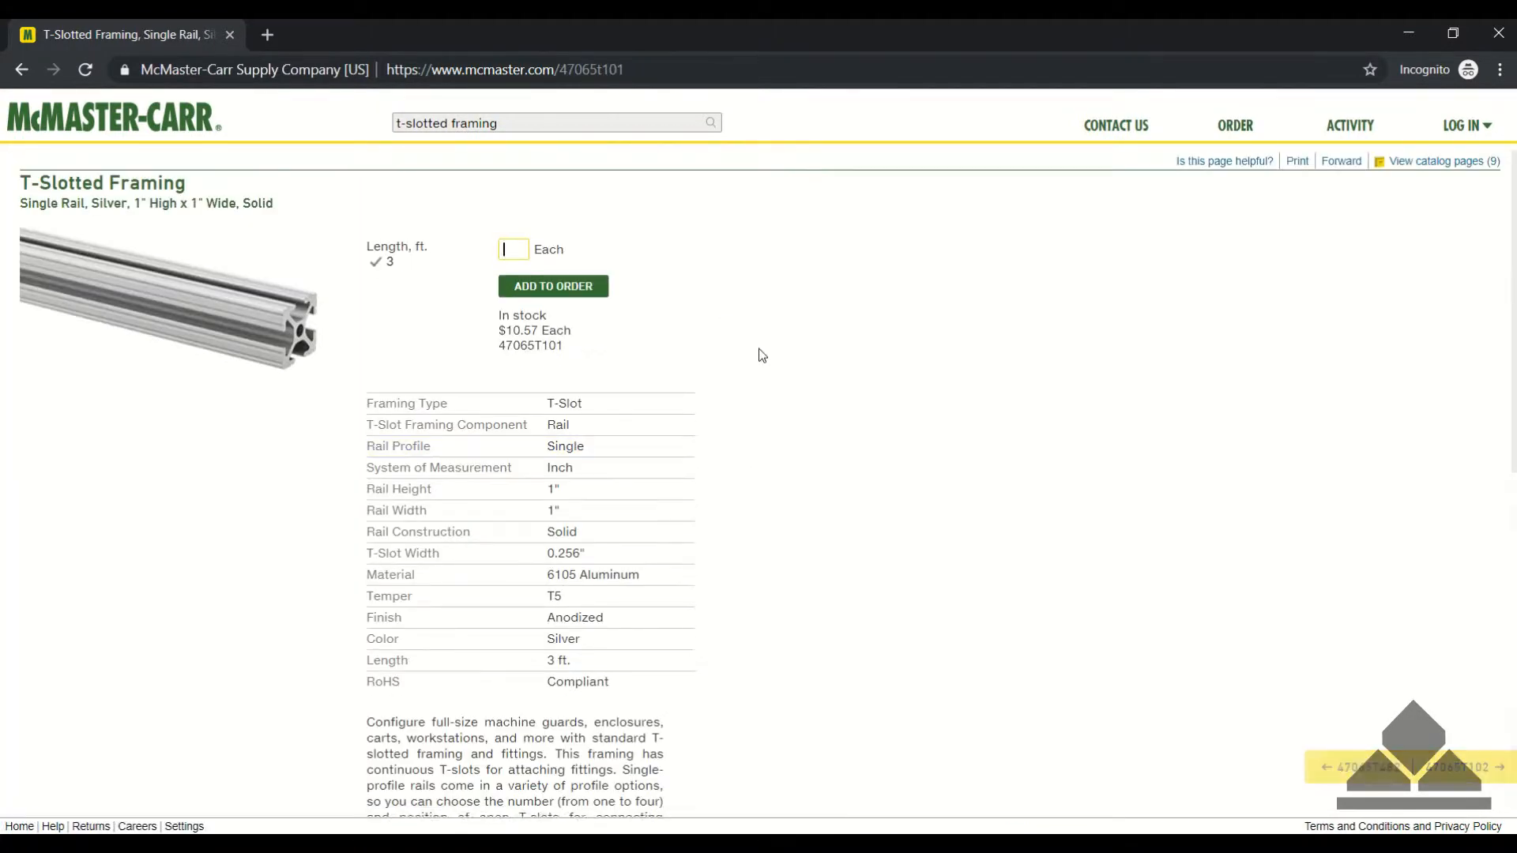
{"action": "left_click", "coordinate": [1191, 426]}
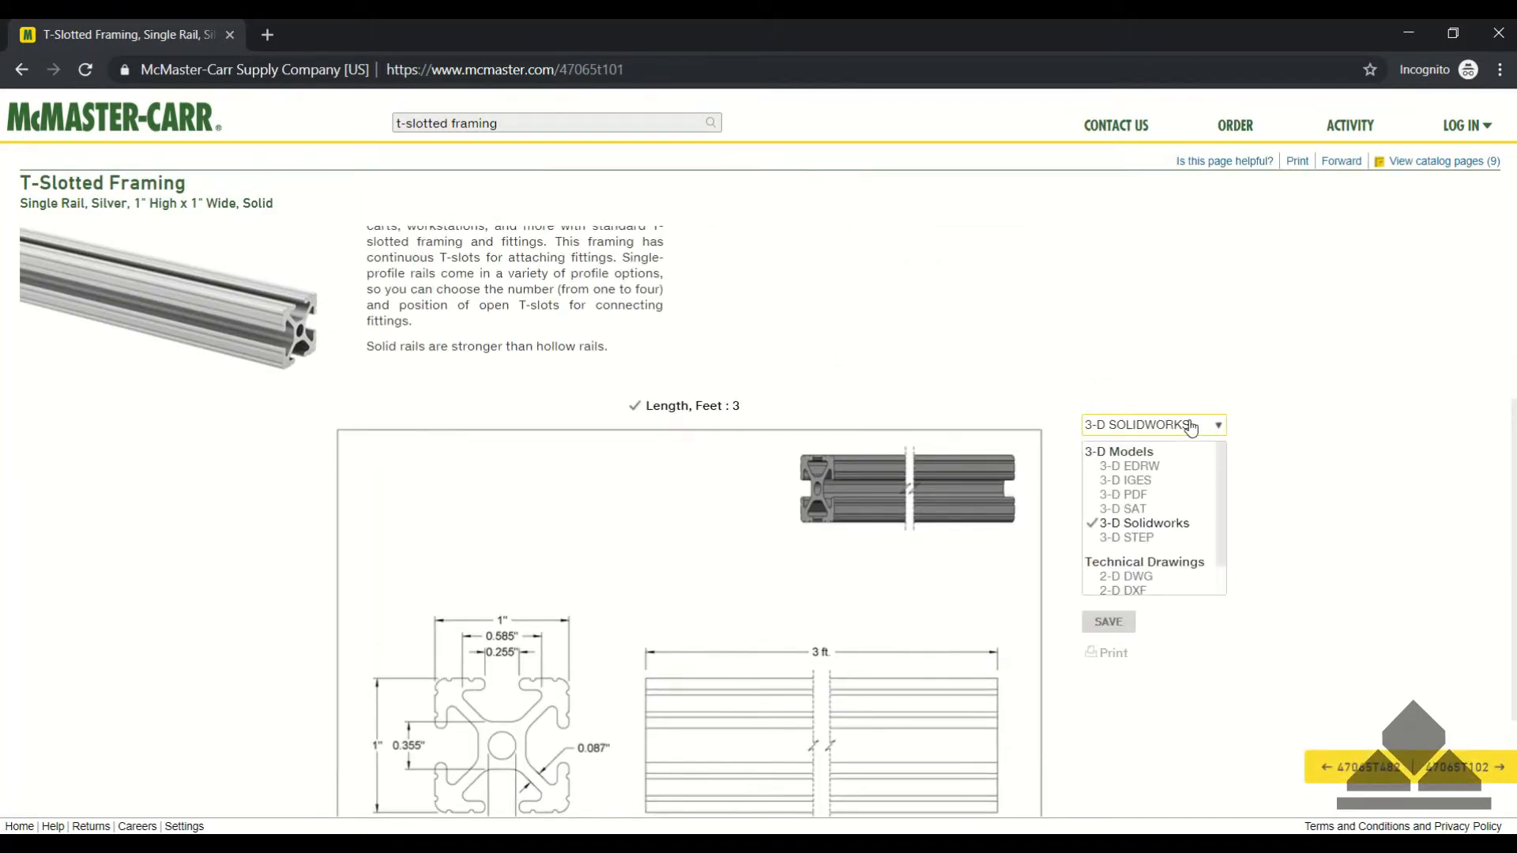
{"action": "left_click", "coordinate": [1136, 539]}
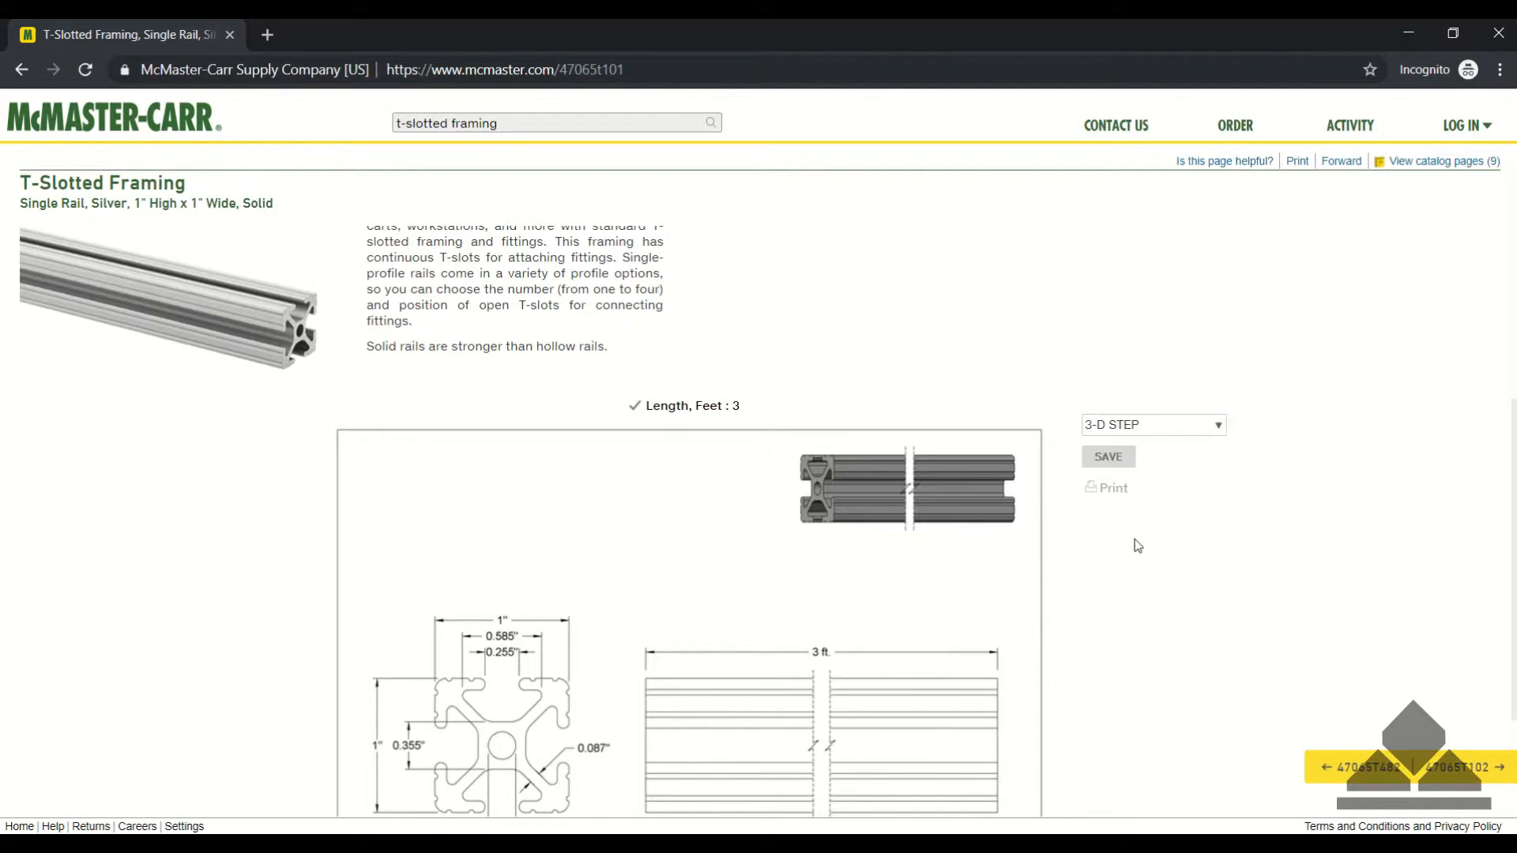
{"action": "left_click", "coordinate": [1111, 461]}
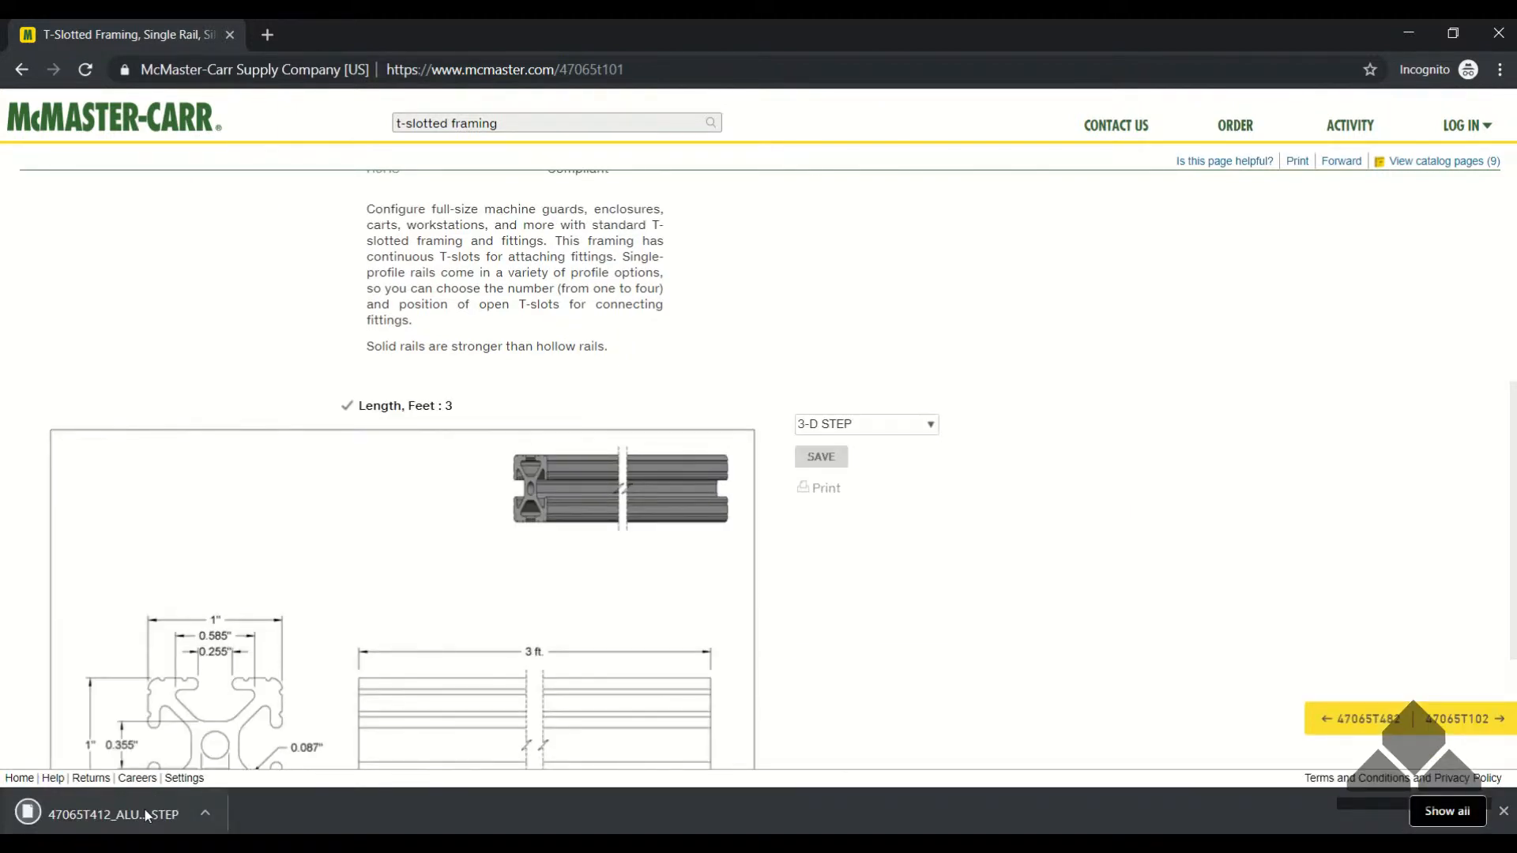
Show the downloaded rail STEP file in its folder.
{"action": "left_click", "coordinate": [206, 812]}
{"action": "left_click", "coordinate": [254, 745]}
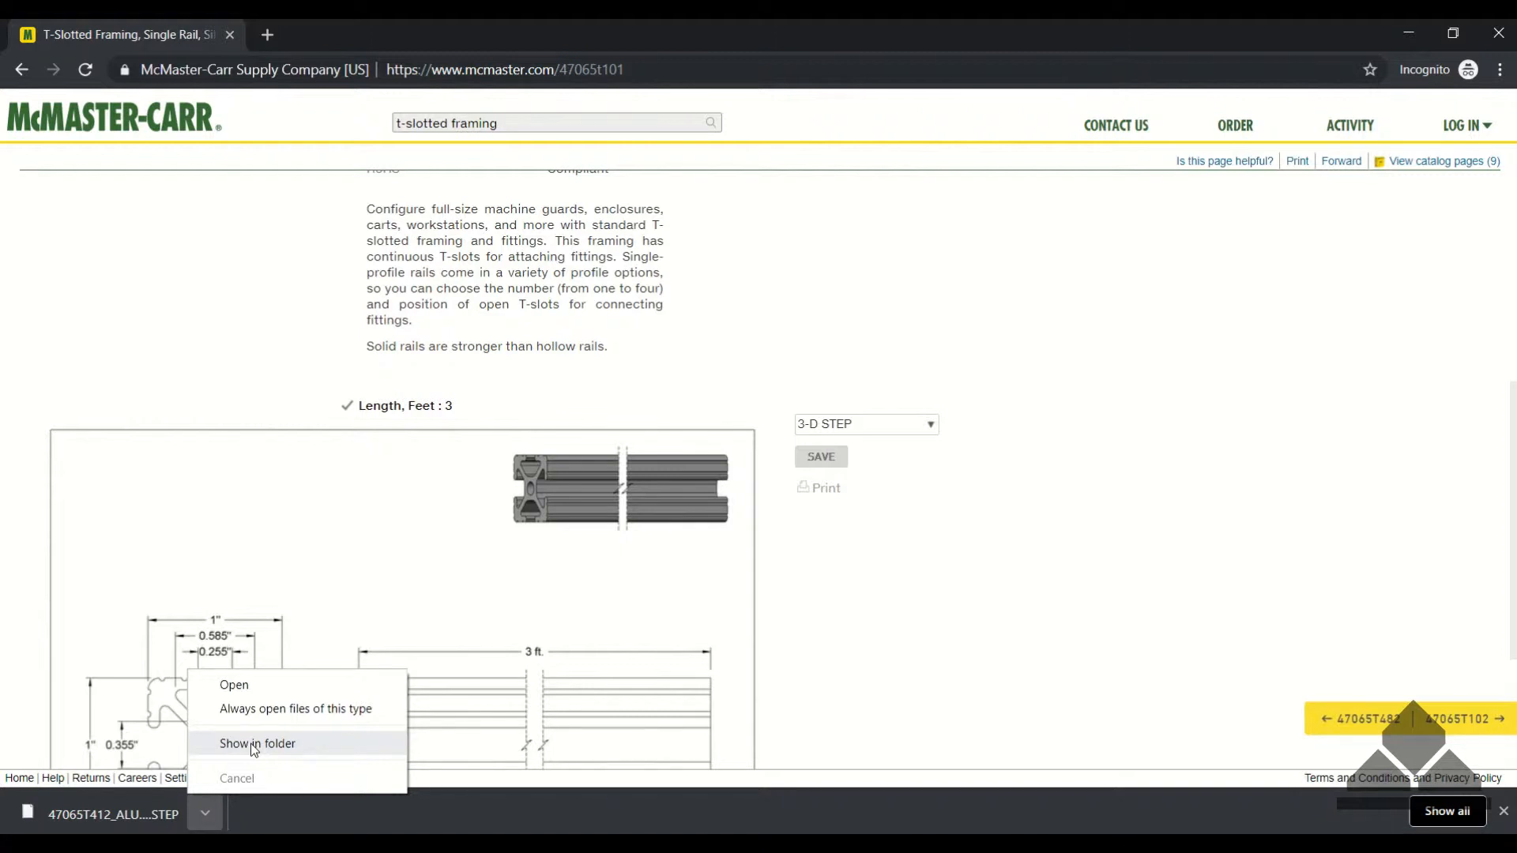
{"action": "left_click", "coordinate": [254, 745]}
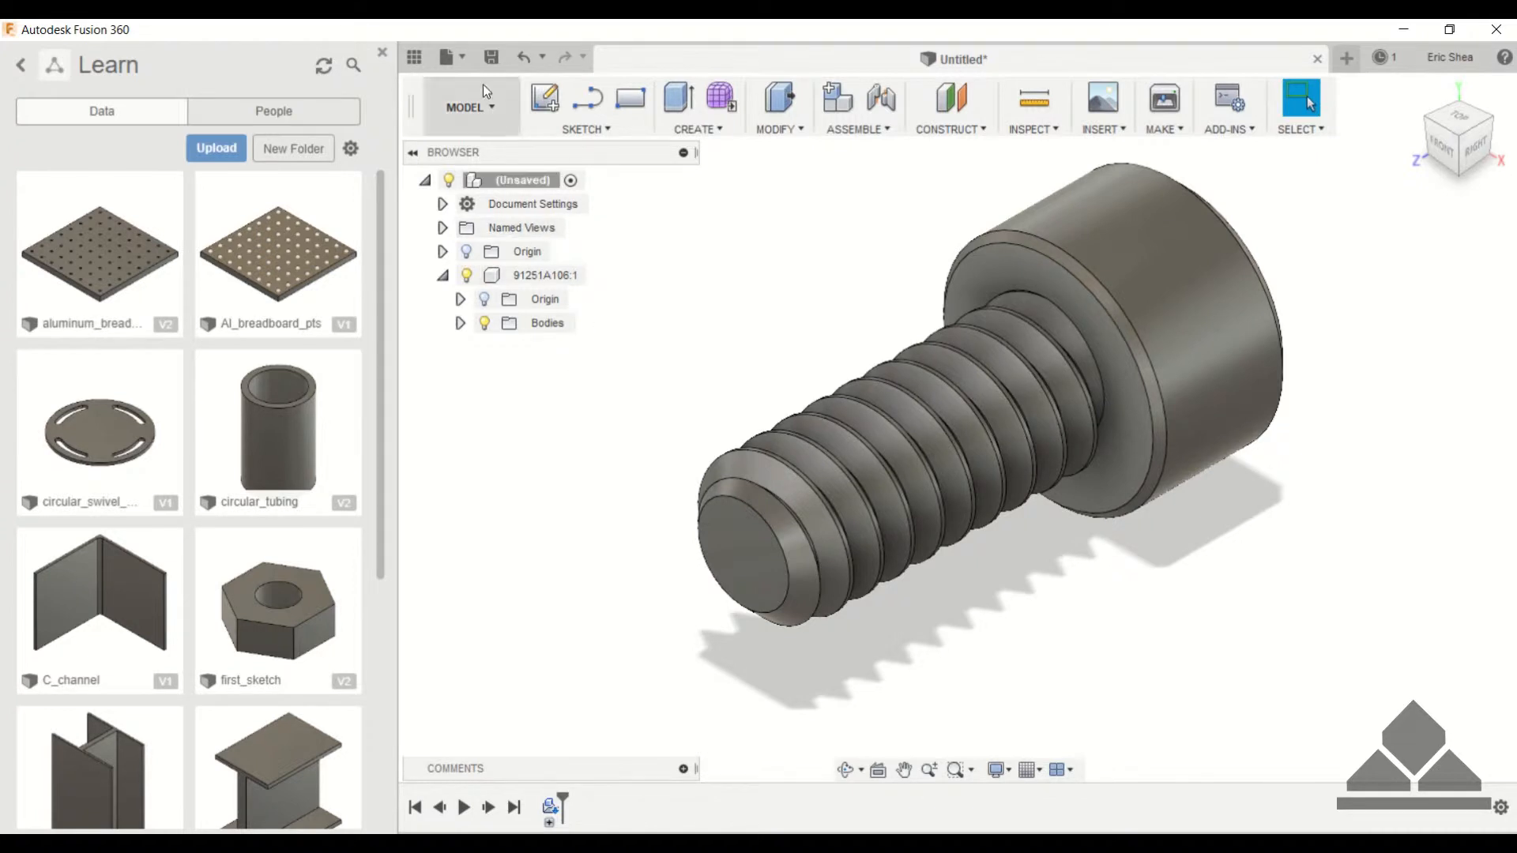
{"action": "left_click", "coordinate": [466, 57]}
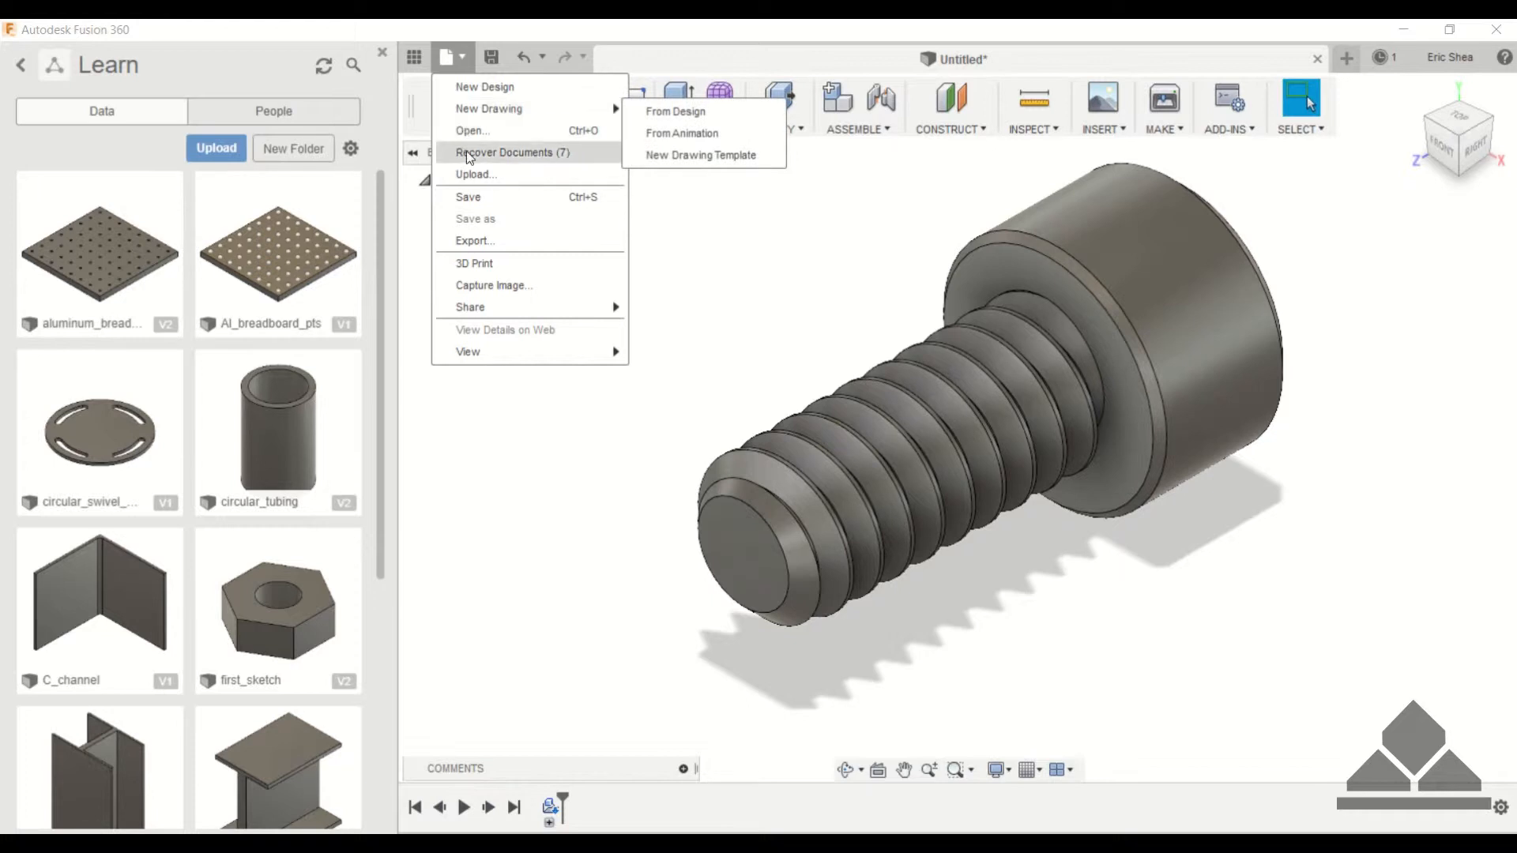
{"action": "left_click", "coordinate": [515, 173]}
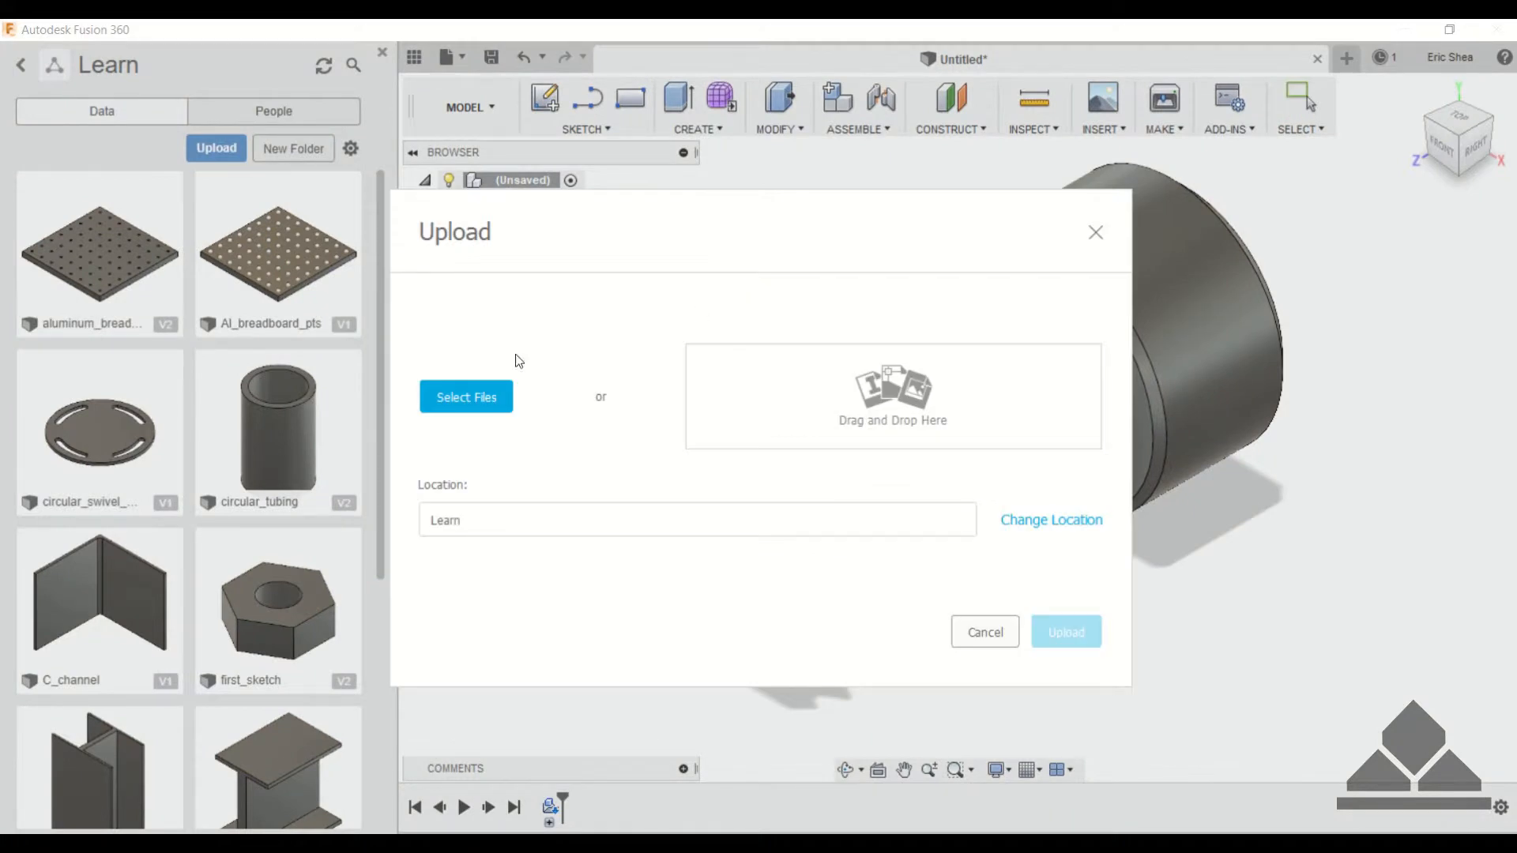
{"action": "left_click", "coordinate": [1096, 233]}
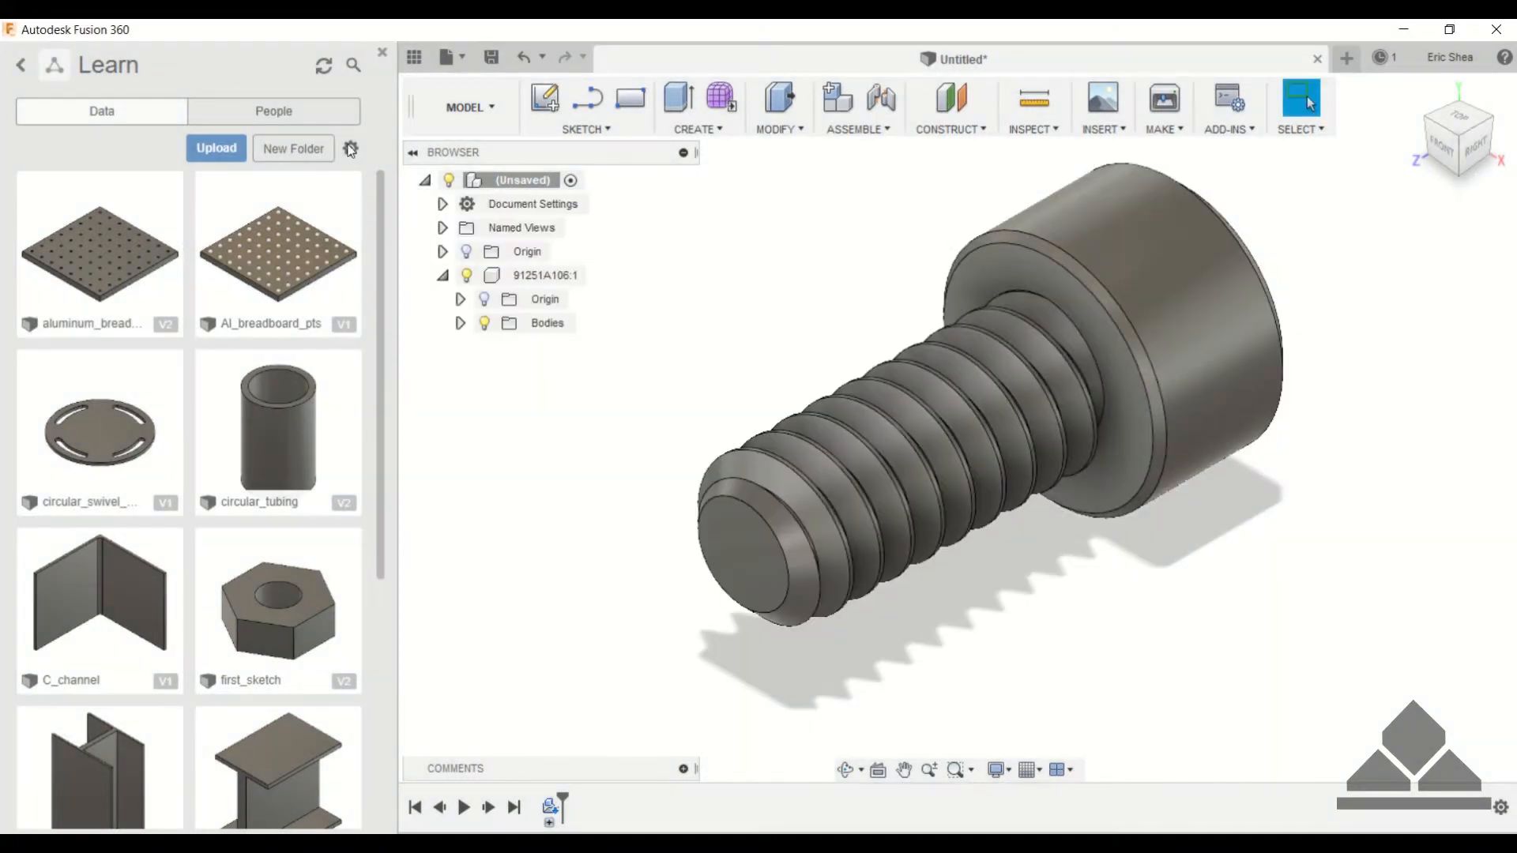
{"action": "left_click", "coordinate": [218, 147]}
Create a new empty design in Fusion 360.
{"action": "left_click", "coordinate": [1347, 60]}
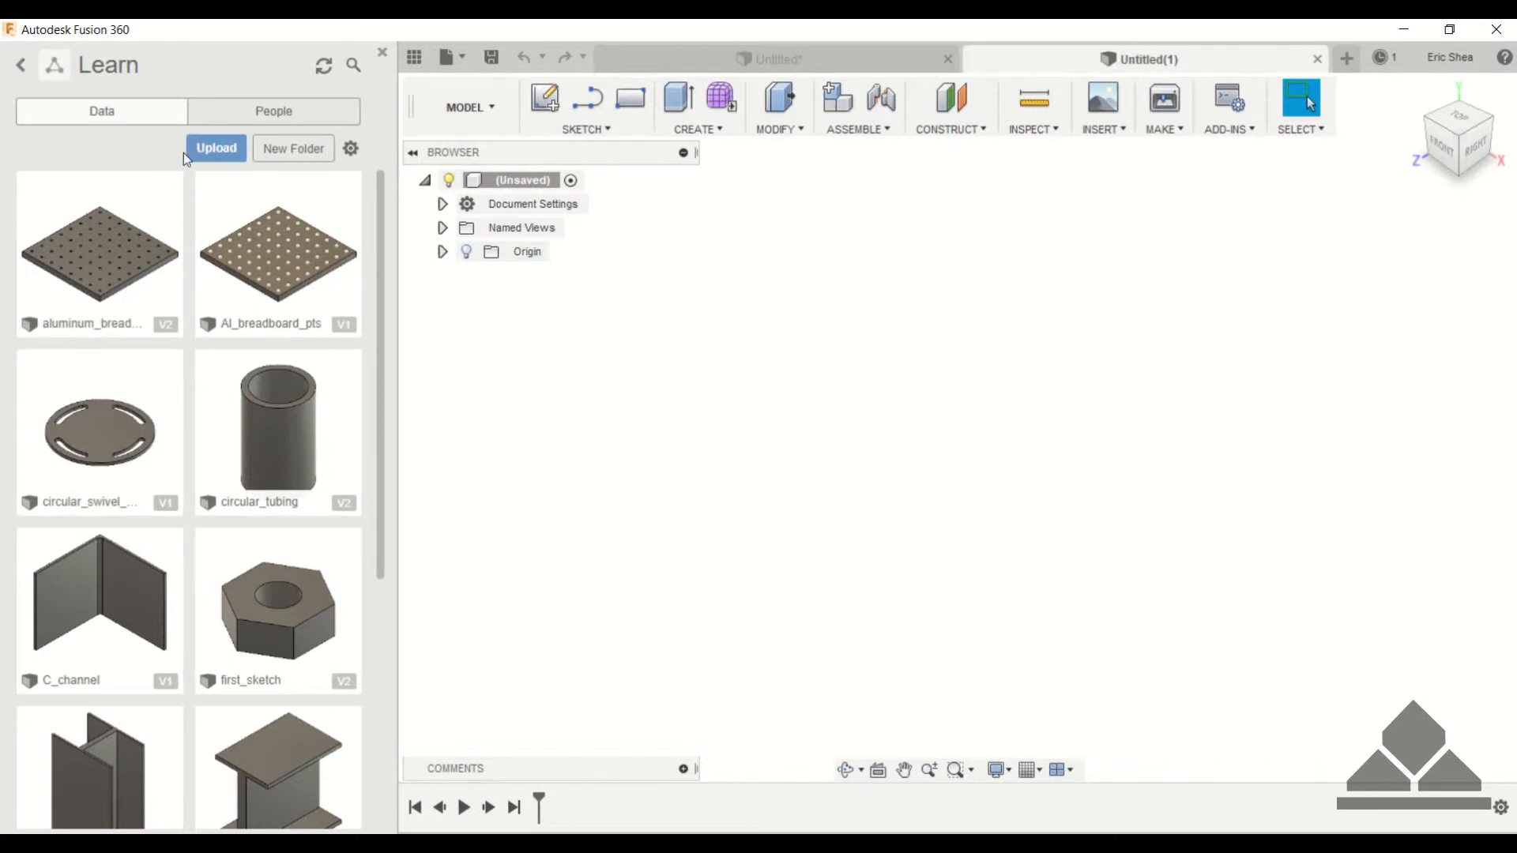
Upload the downloaded t-slotted rail STEP file to the Learn project and change the opened rail's units to inches.
{"action": "left_click", "coordinate": [212, 153]}
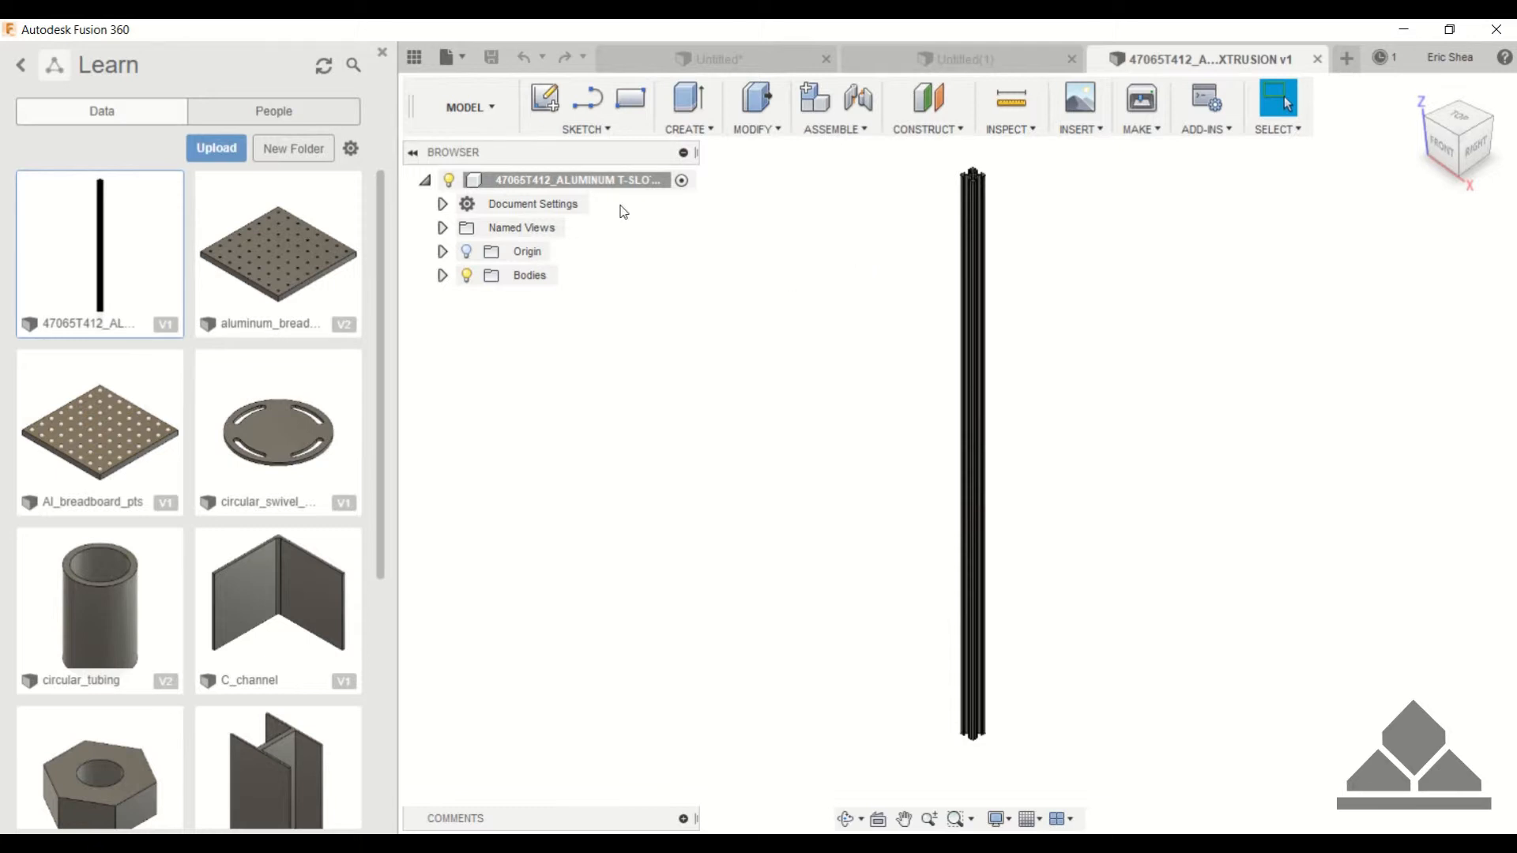
{"action": "left_click", "coordinate": [441, 205]}
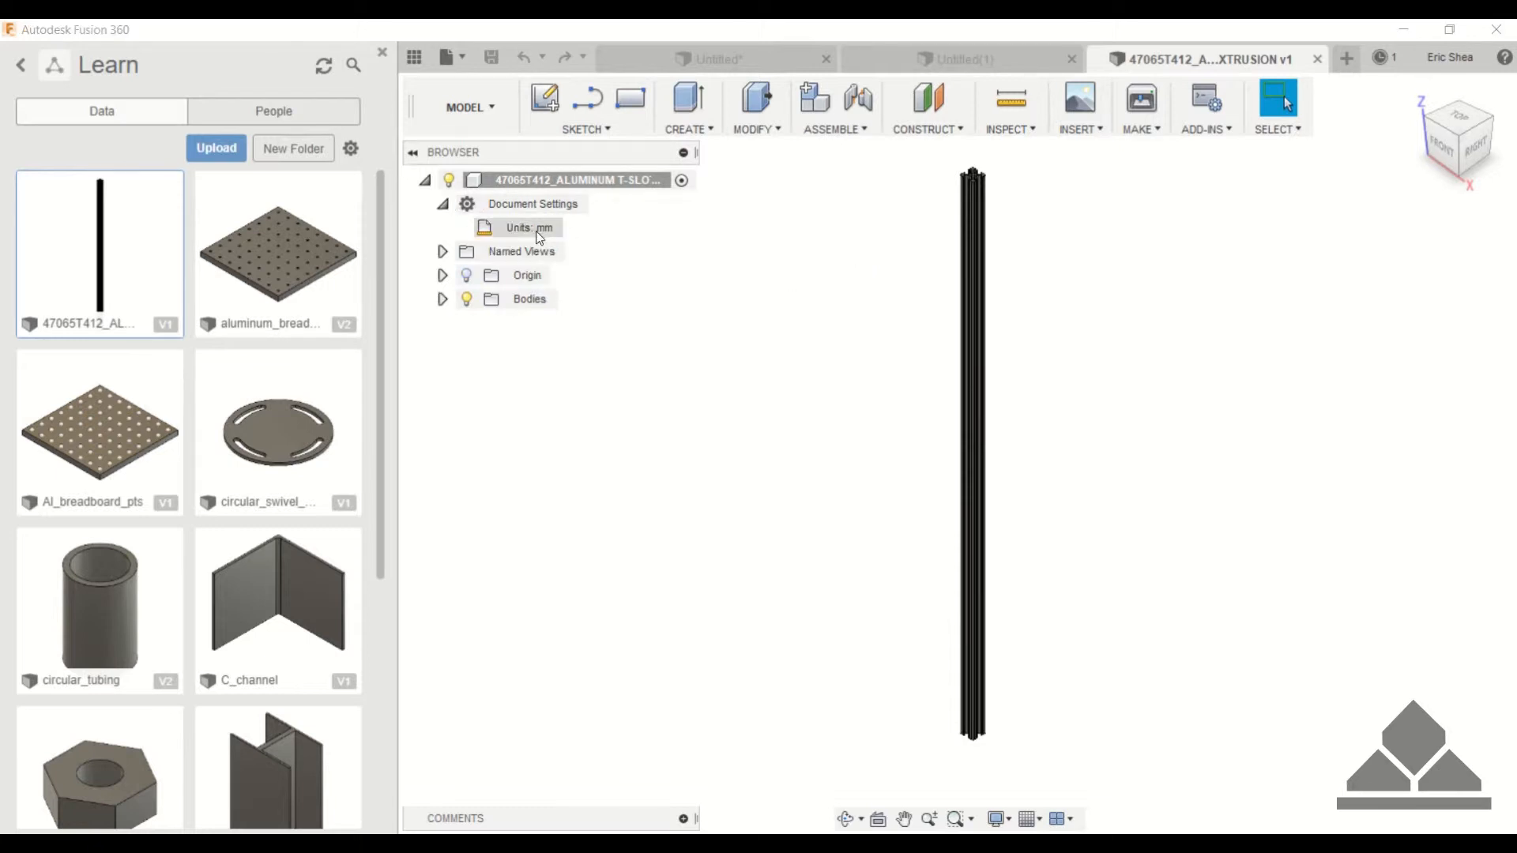
{"action": "left_click", "coordinate": [574, 227]}
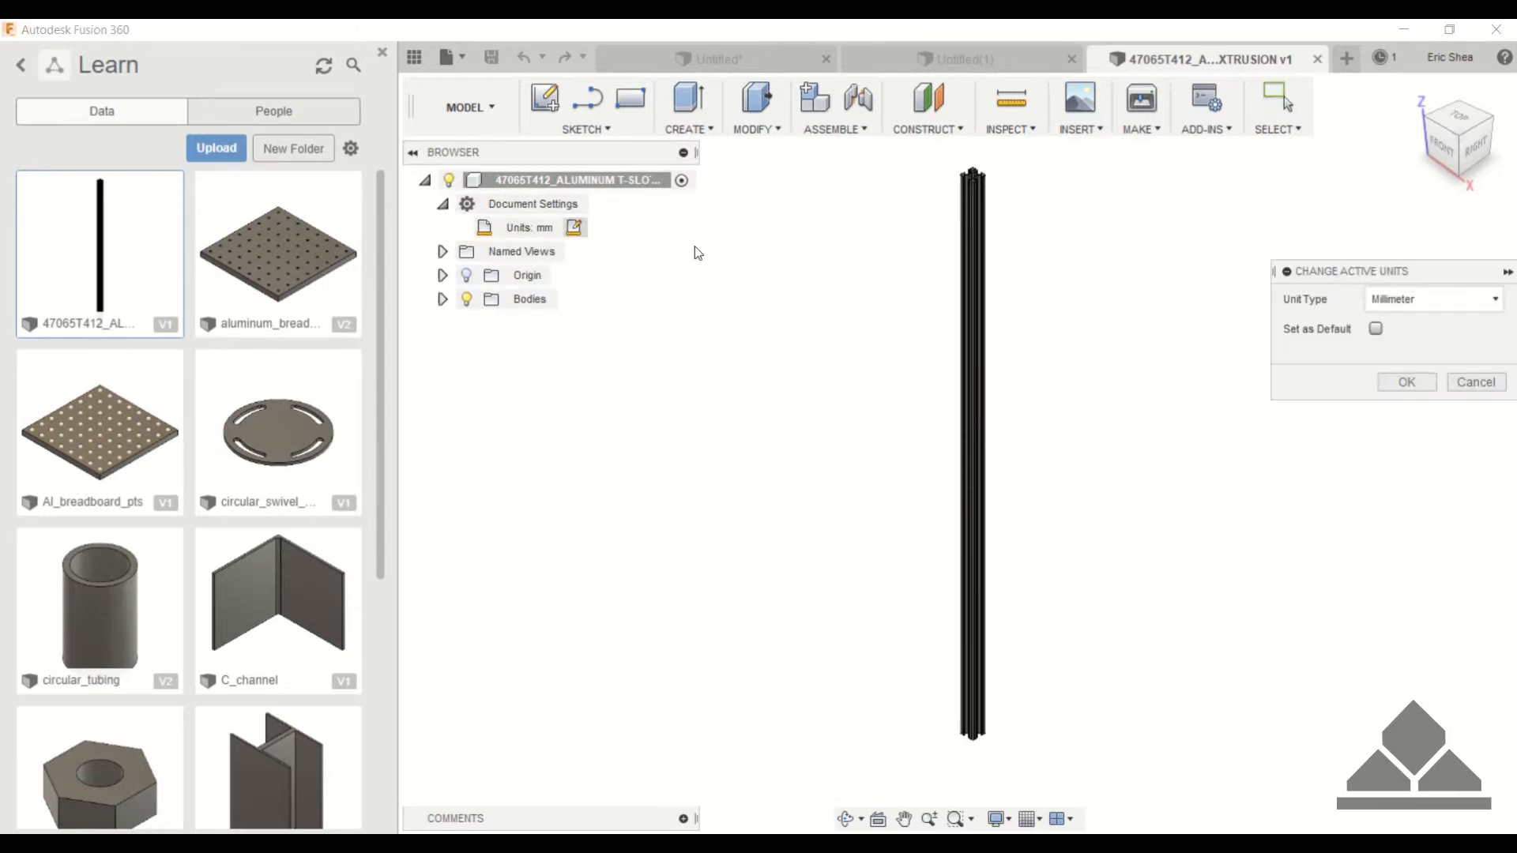
{"action": "left_click", "coordinate": [1395, 301]}
{"action": "left_click", "coordinate": [1406, 390]}
{"action": "key", "text": "Return"}
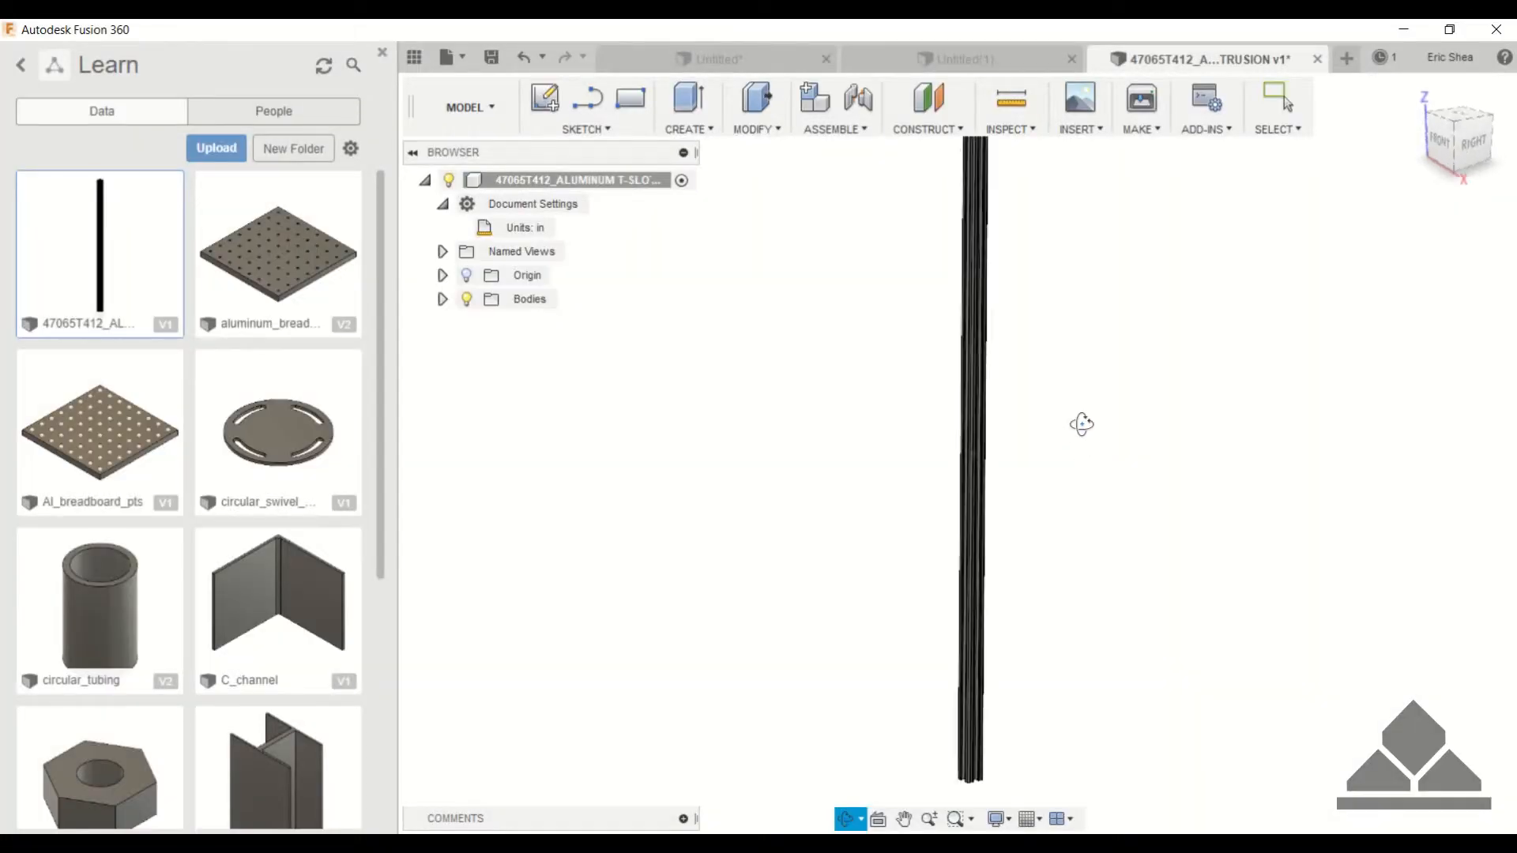
Sketch a center rectangle about 1.10 in square on the rail's end face, centered on the origin and enclosing the profile.
{"action": "middle_click_drag", "start_coordinate": [1080, 423], "coordinate": [856, 419], "text": "shift"}
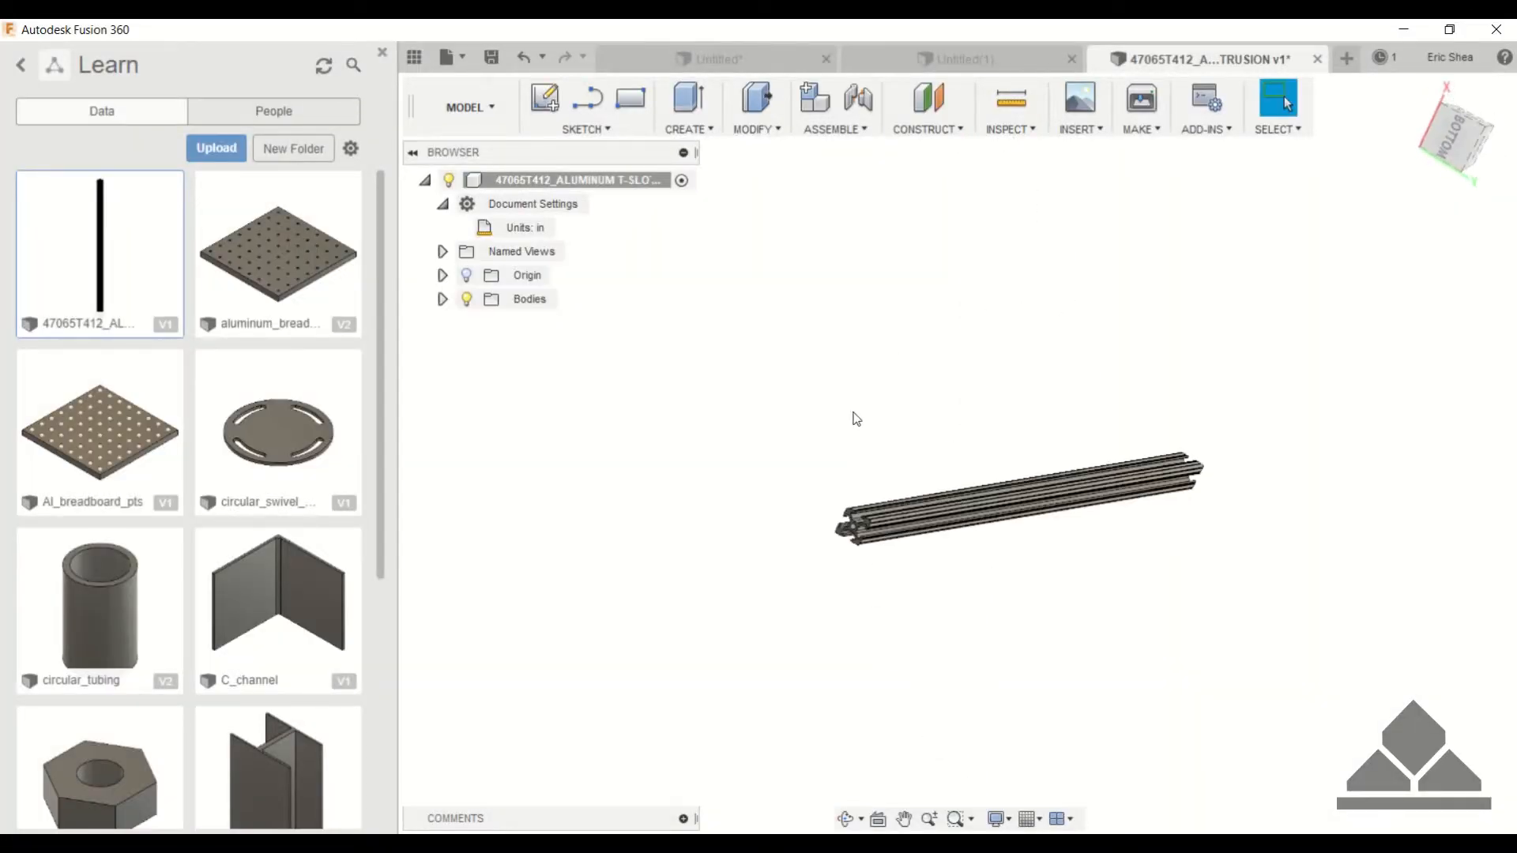
{"action": "scroll", "coordinate": [893, 614], "scroll_direction": "up", "scroll_amount": 3}
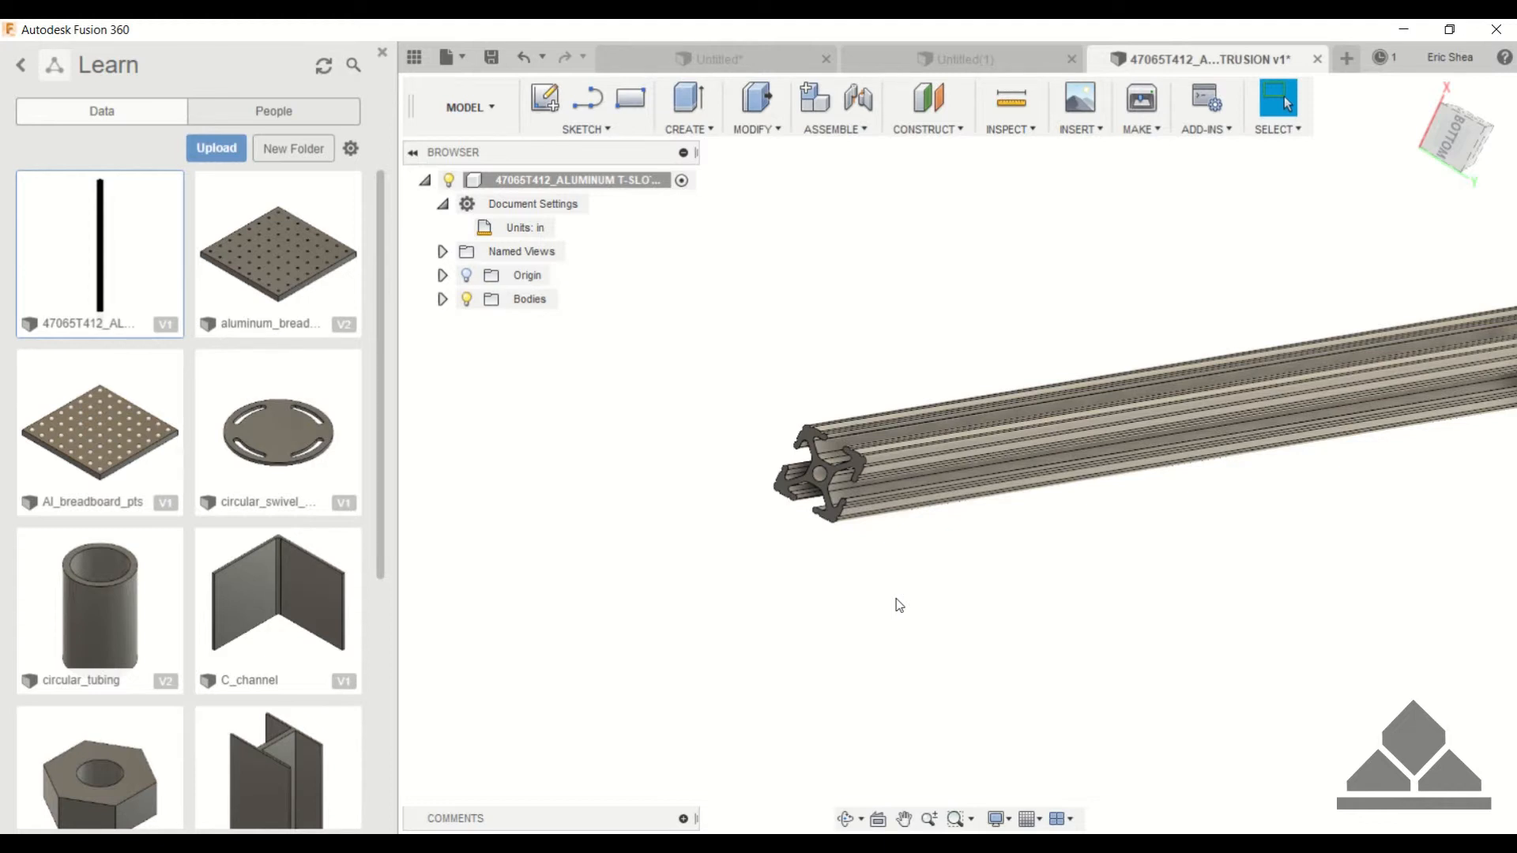
{"action": "scroll", "coordinate": [816, 377], "scroll_direction": "up", "scroll_amount": 2}
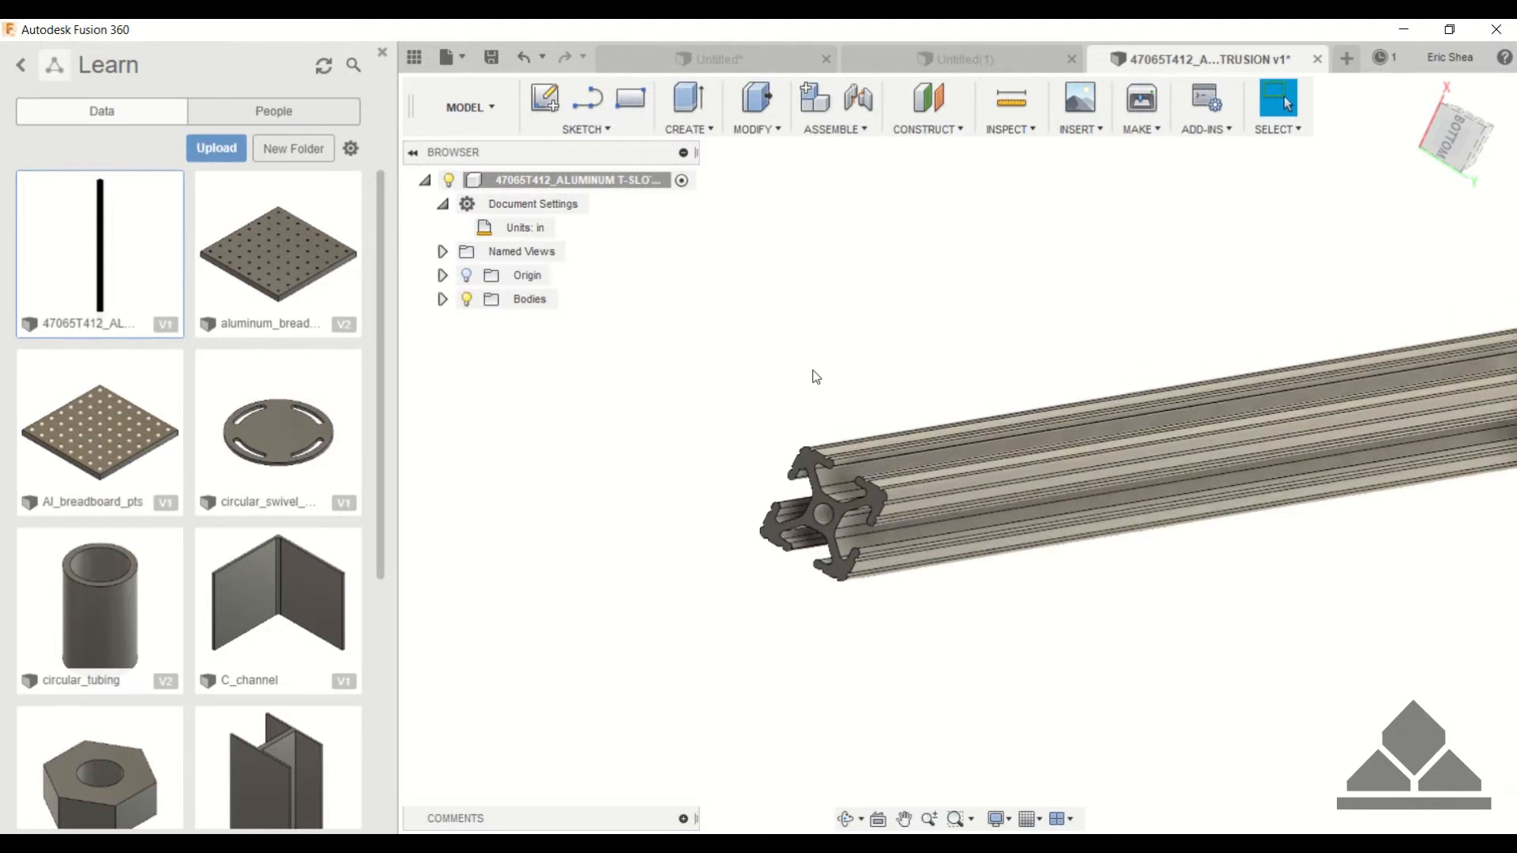
{"action": "scroll", "coordinate": [816, 377], "scroll_direction": "up", "scroll_amount": 2}
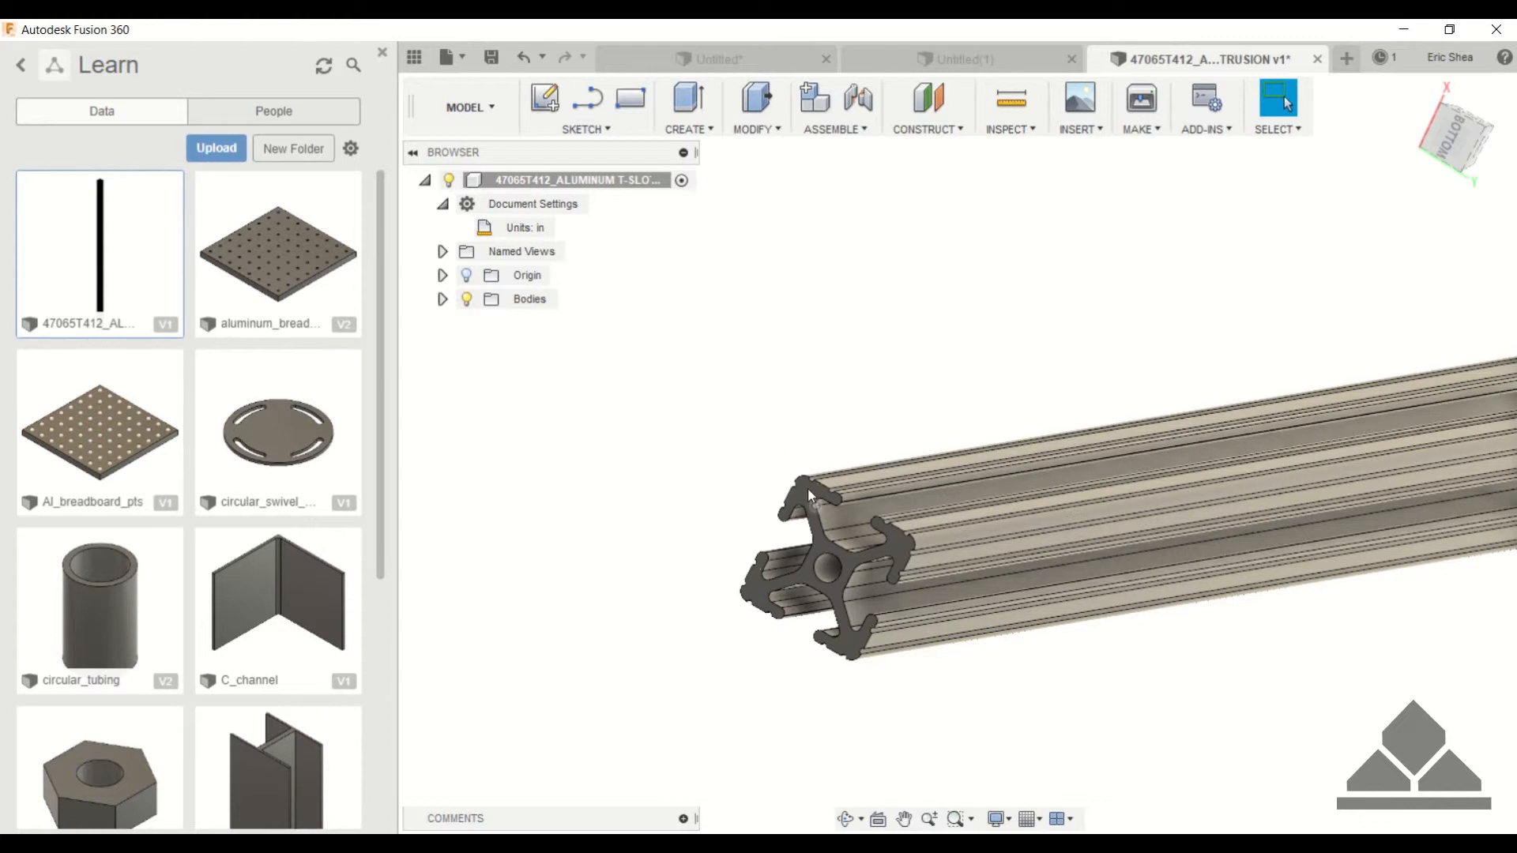
{"action": "left_click", "coordinate": [544, 98]}
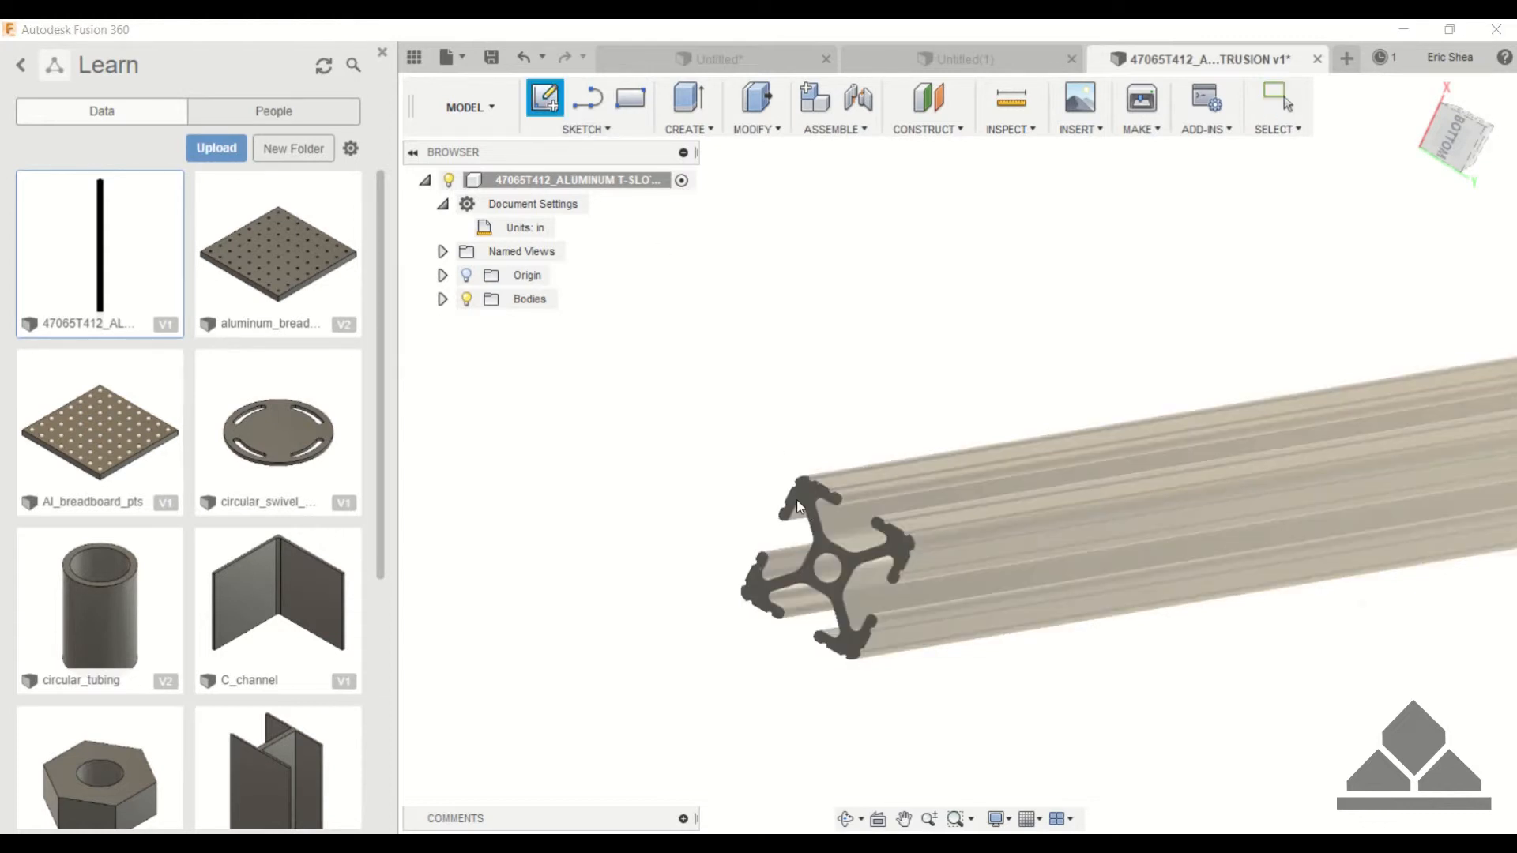
{"action": "left_click", "coordinate": [797, 497]}
{"action": "left_click", "coordinate": [819, 479]}
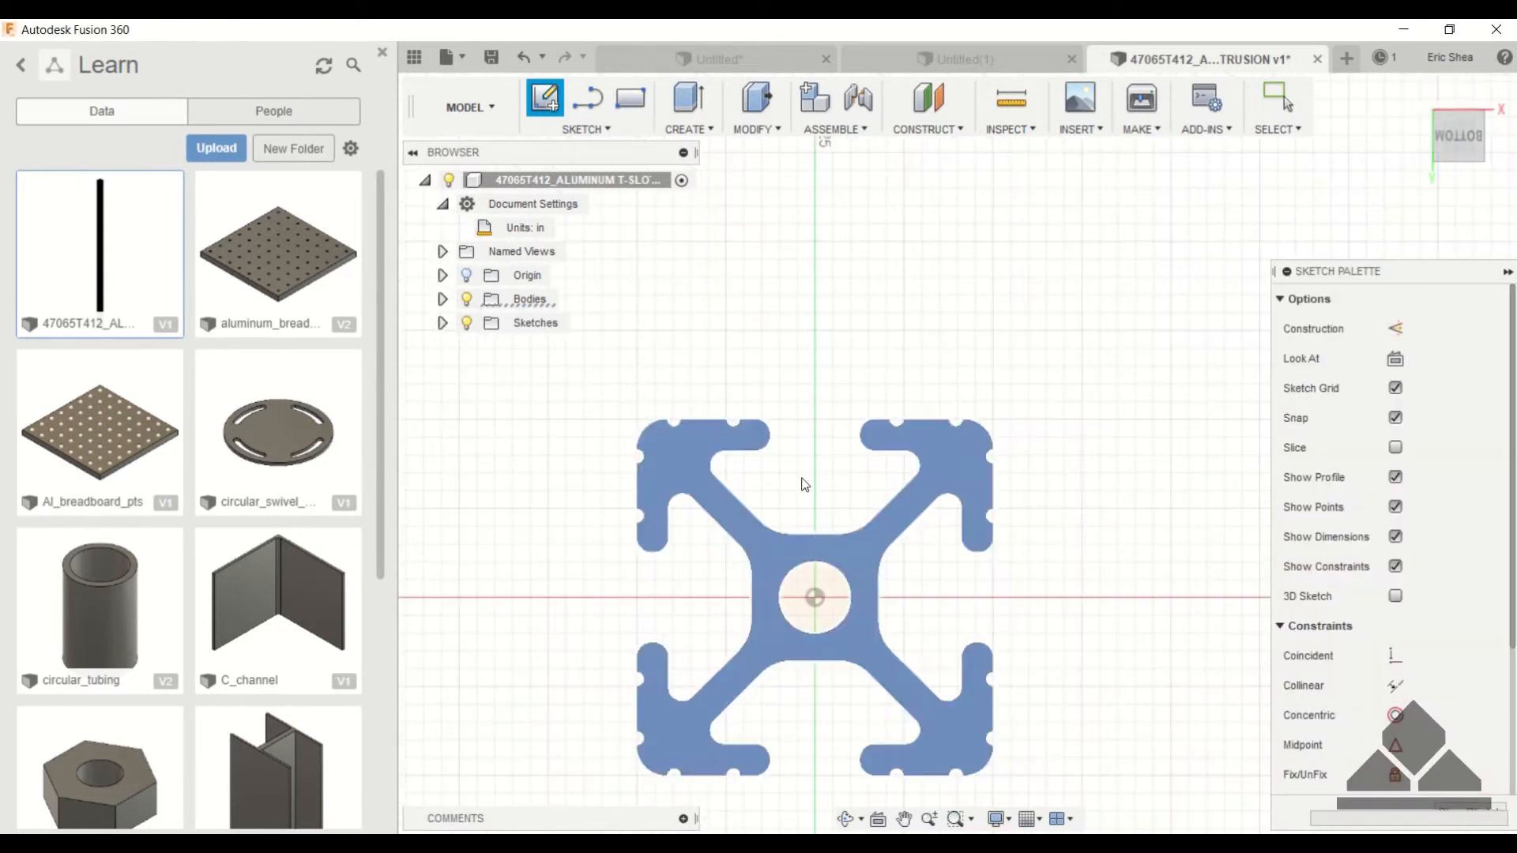
{"action": "left_click", "coordinate": [597, 133]}
{"action": "mouse_move", "coordinate": [688, 199]}
{"action": "left_click", "coordinate": [751, 250]}
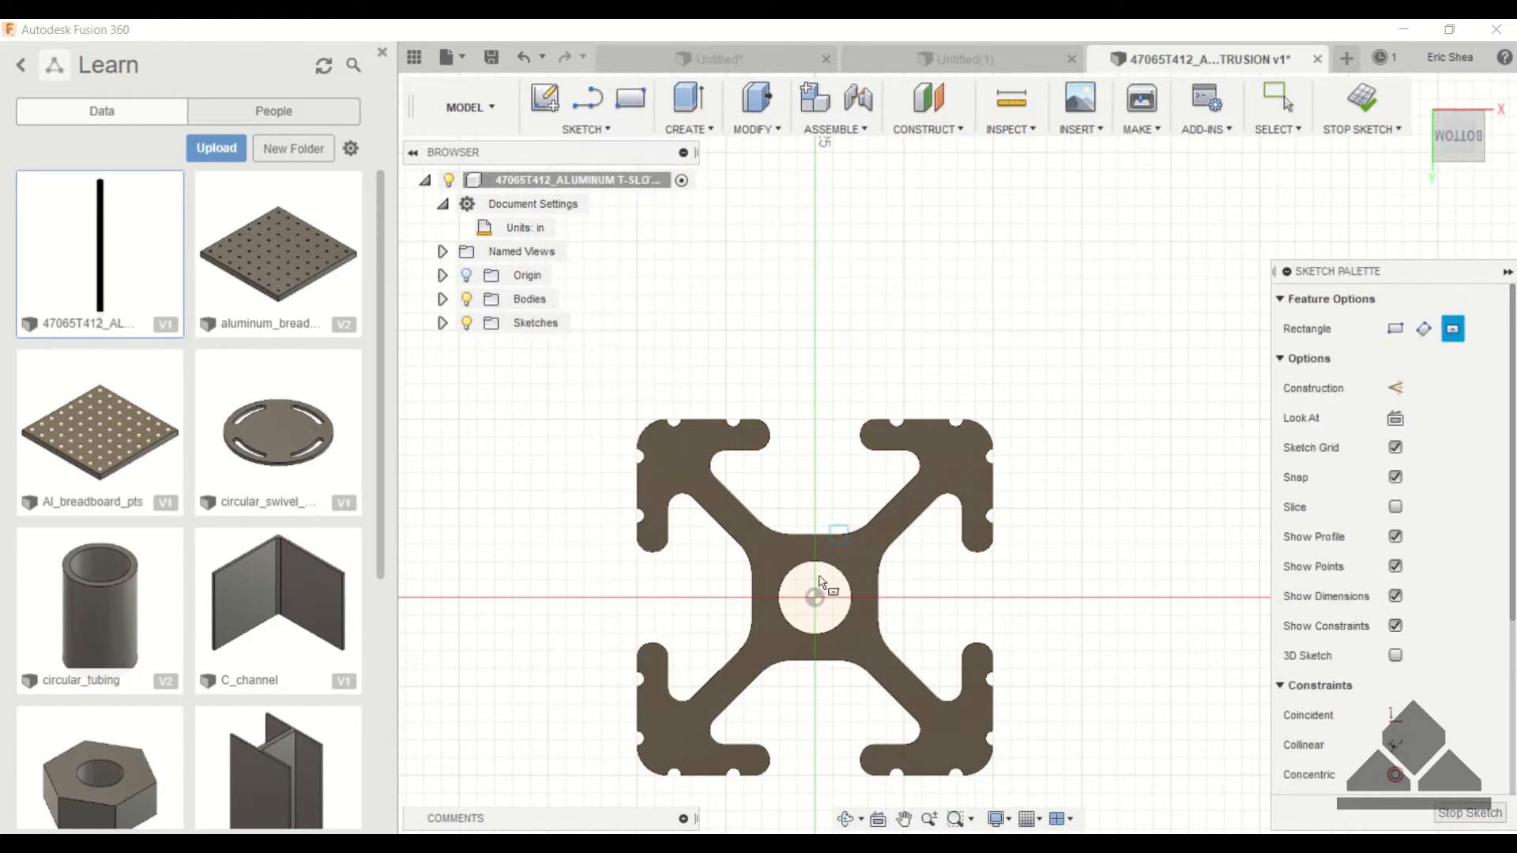
{"action": "left_click", "coordinate": [814, 598]}
{"action": "left_click", "coordinate": [1010, 401]}
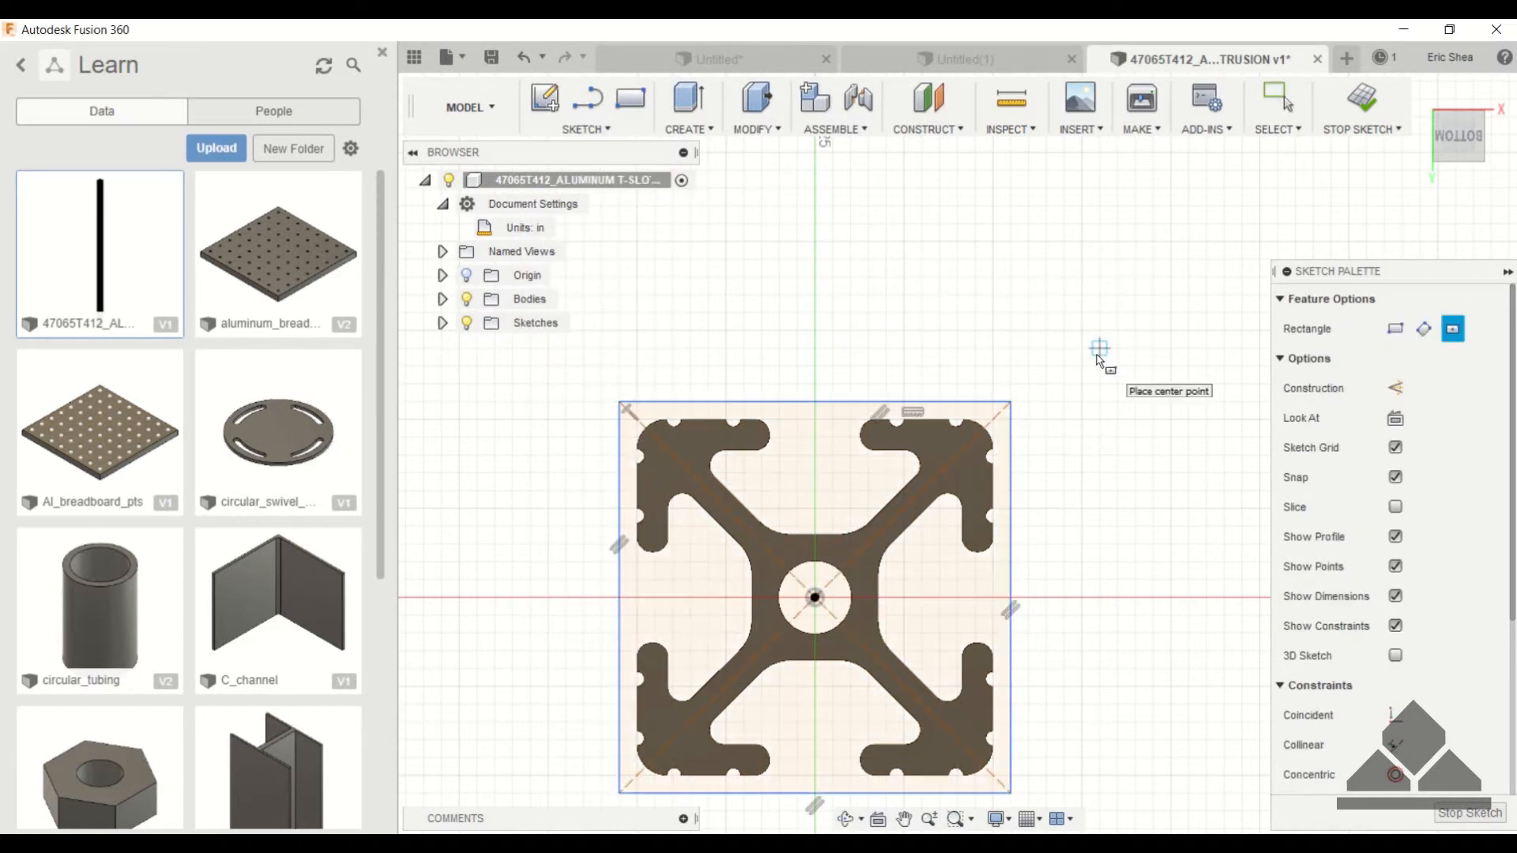
Dimension the rectangle's width and height at 1.10 in each and finish the sketch.
{"action": "left_click", "coordinate": [800, 403]}
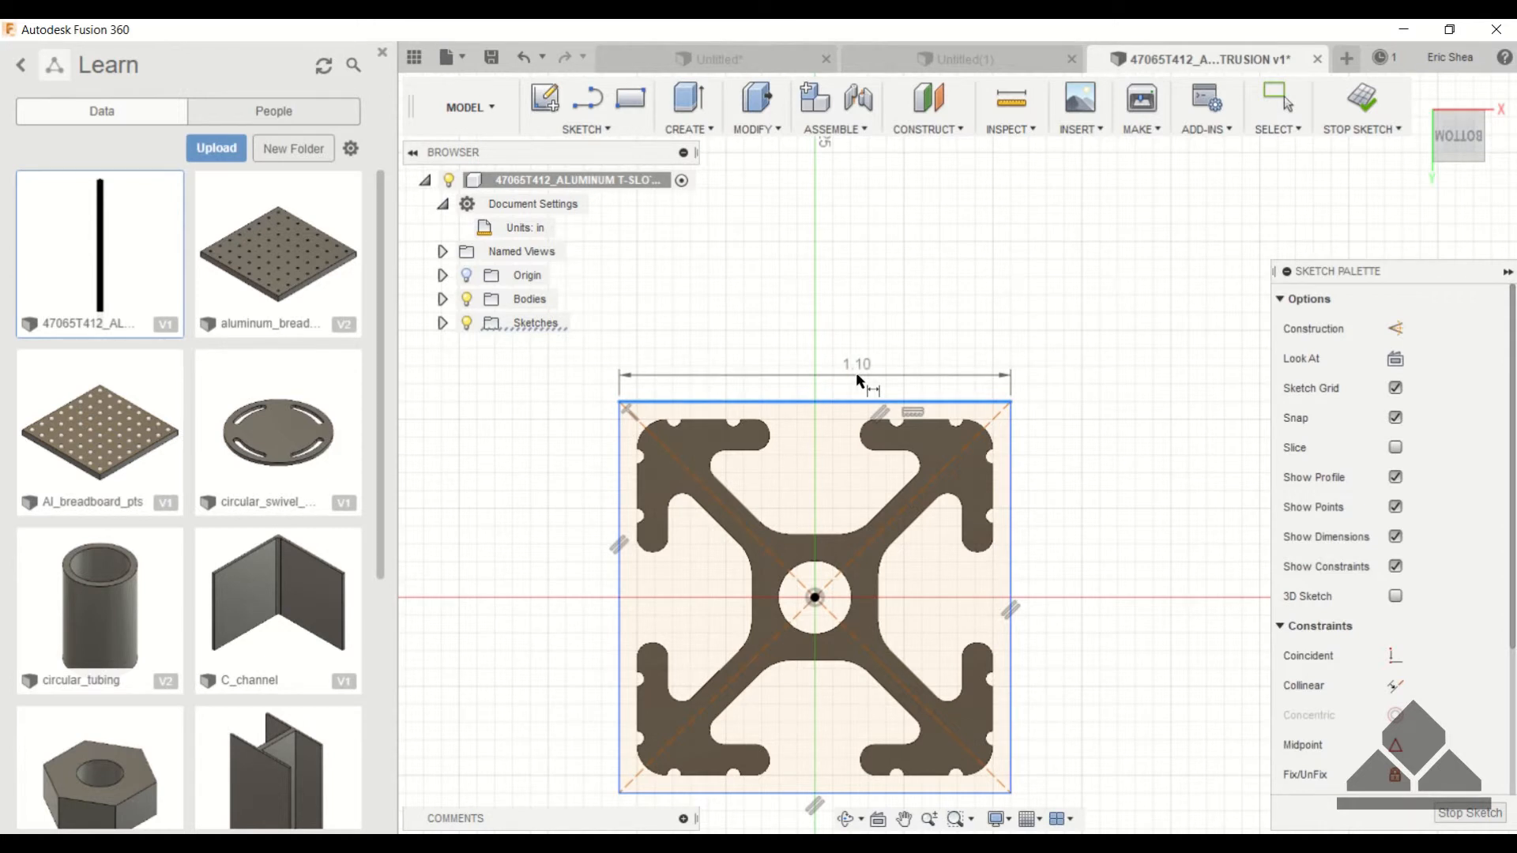
{"action": "left_click", "coordinate": [856, 372]}
{"action": "key", "text": "Return"}
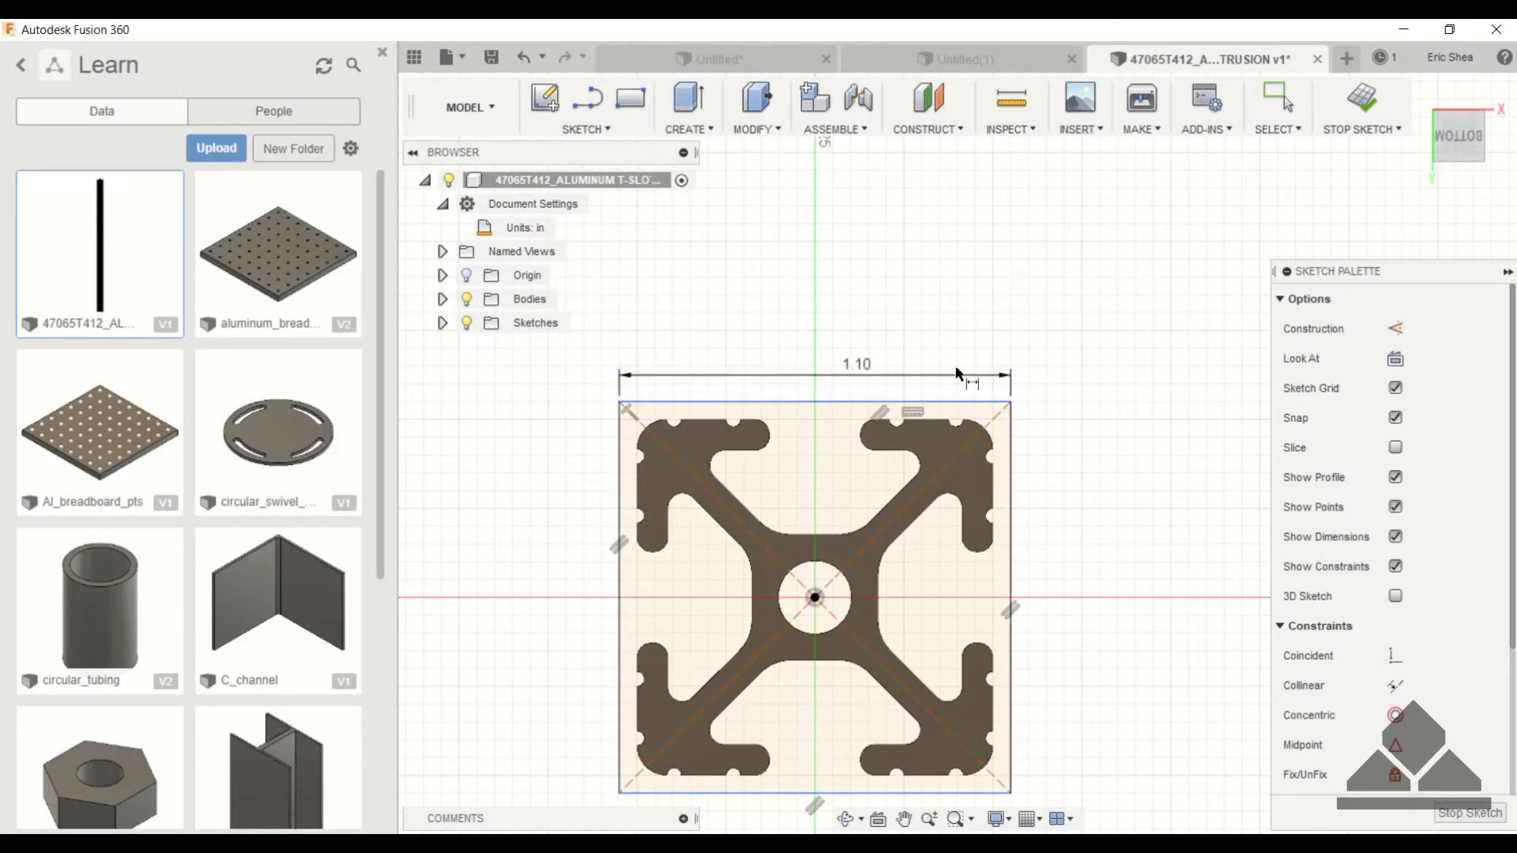
{"action": "left_click", "coordinate": [1012, 496]}
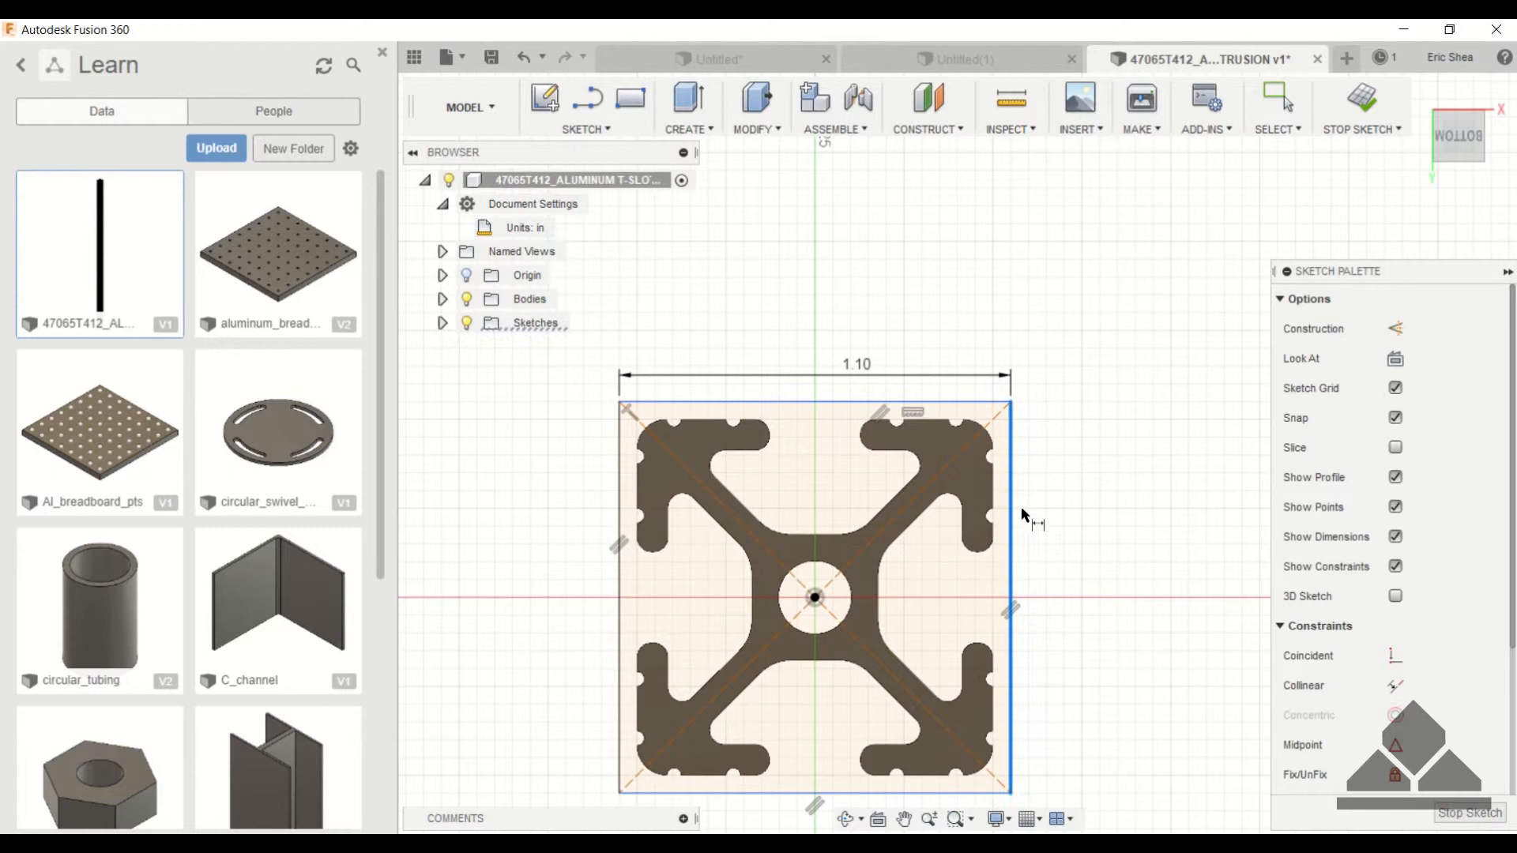
{"action": "left_click", "coordinate": [1059, 531]}
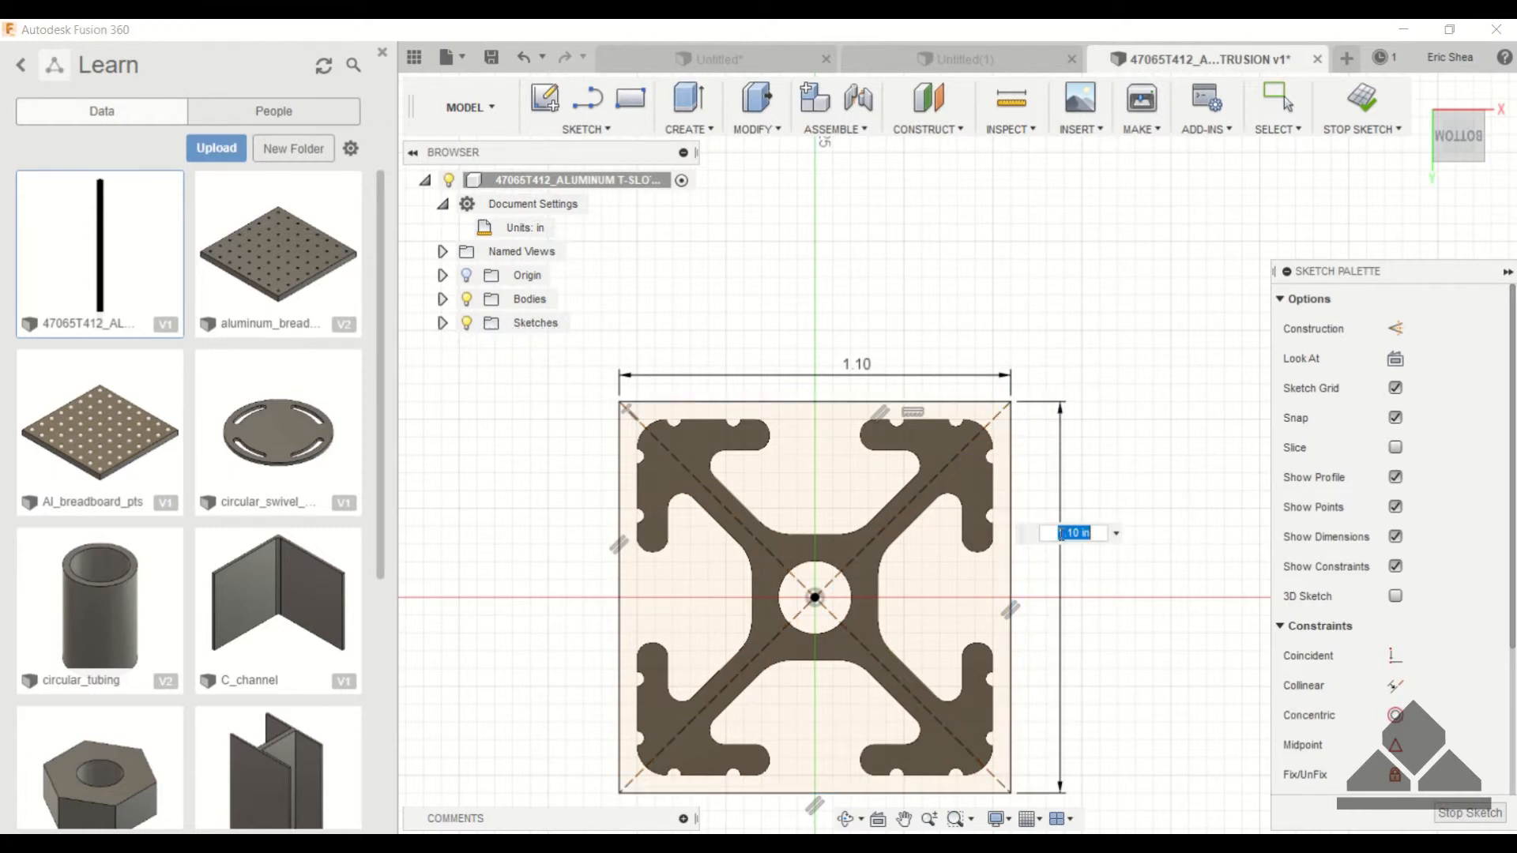
{"action": "key", "text": "Return"}
{"action": "key", "text": "Escape"}
{"action": "left_click", "coordinate": [1369, 100]}
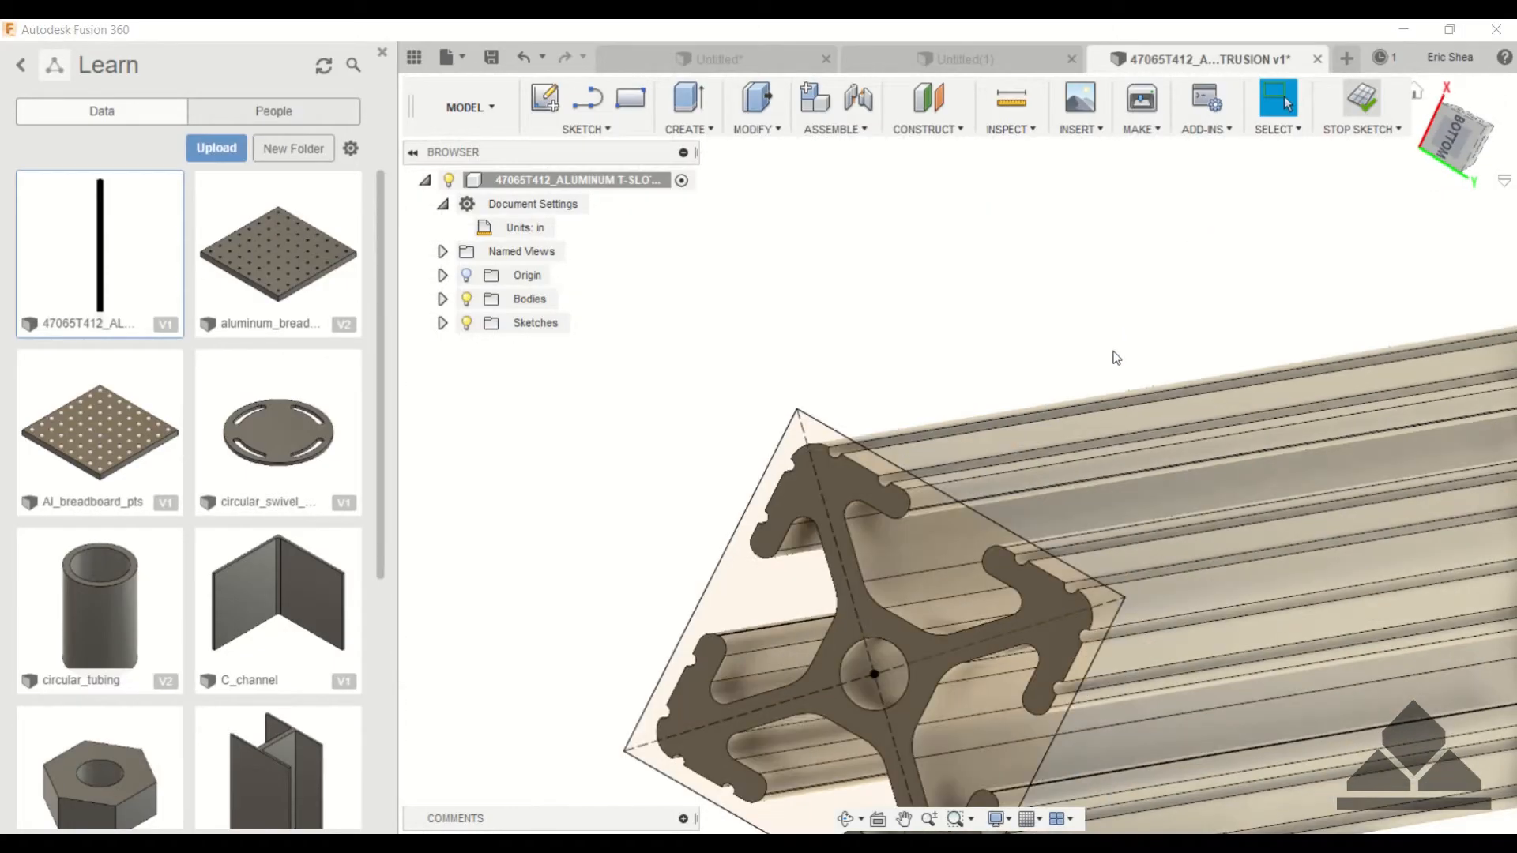
Extrude the rectangle area around the rail profile by -12 in as a Join, and delete that extrusion.
{"action": "scroll", "coordinate": [1115, 353], "scroll_direction": "down", "scroll_amount": 3}
{"action": "middle_click_drag", "start_coordinate": [1115, 353], "coordinate": [847, 342]}
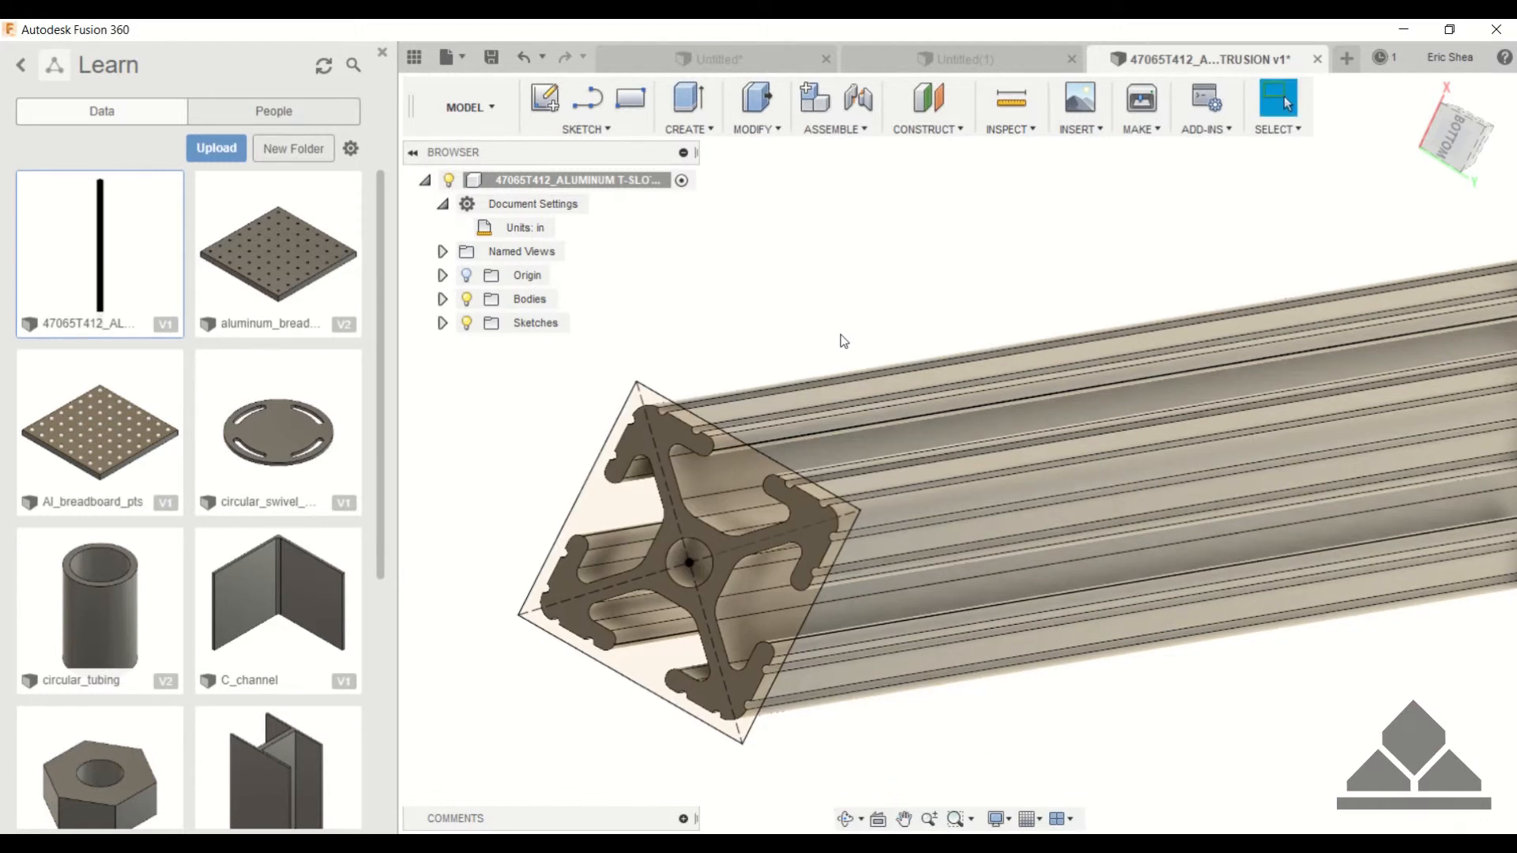
{"action": "key", "text": "e"}
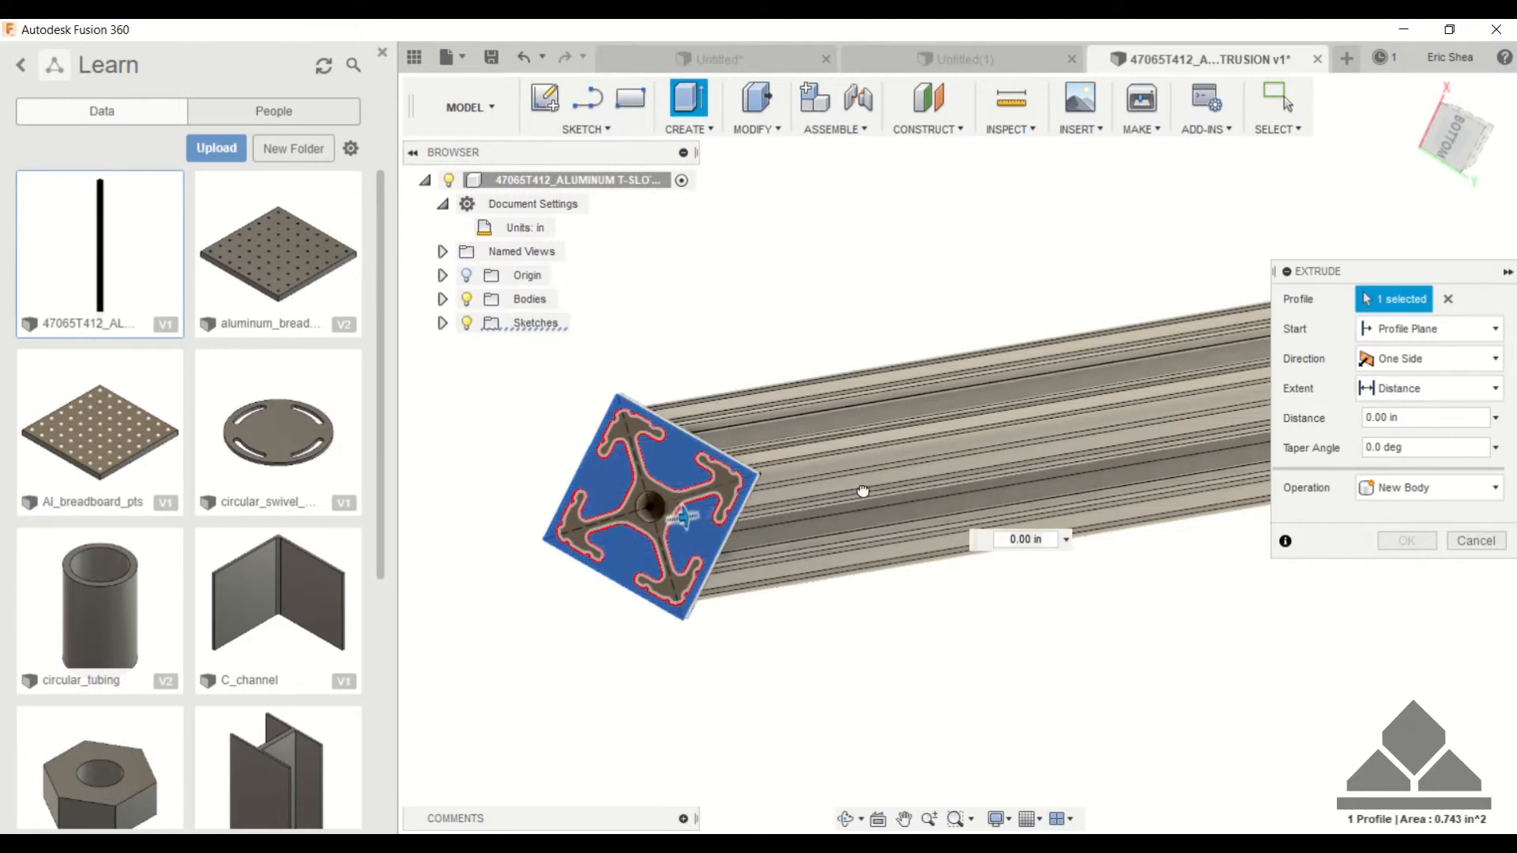
{"action": "left_click_drag", "start_coordinate": [874, 487], "coordinate": [932, 474]}
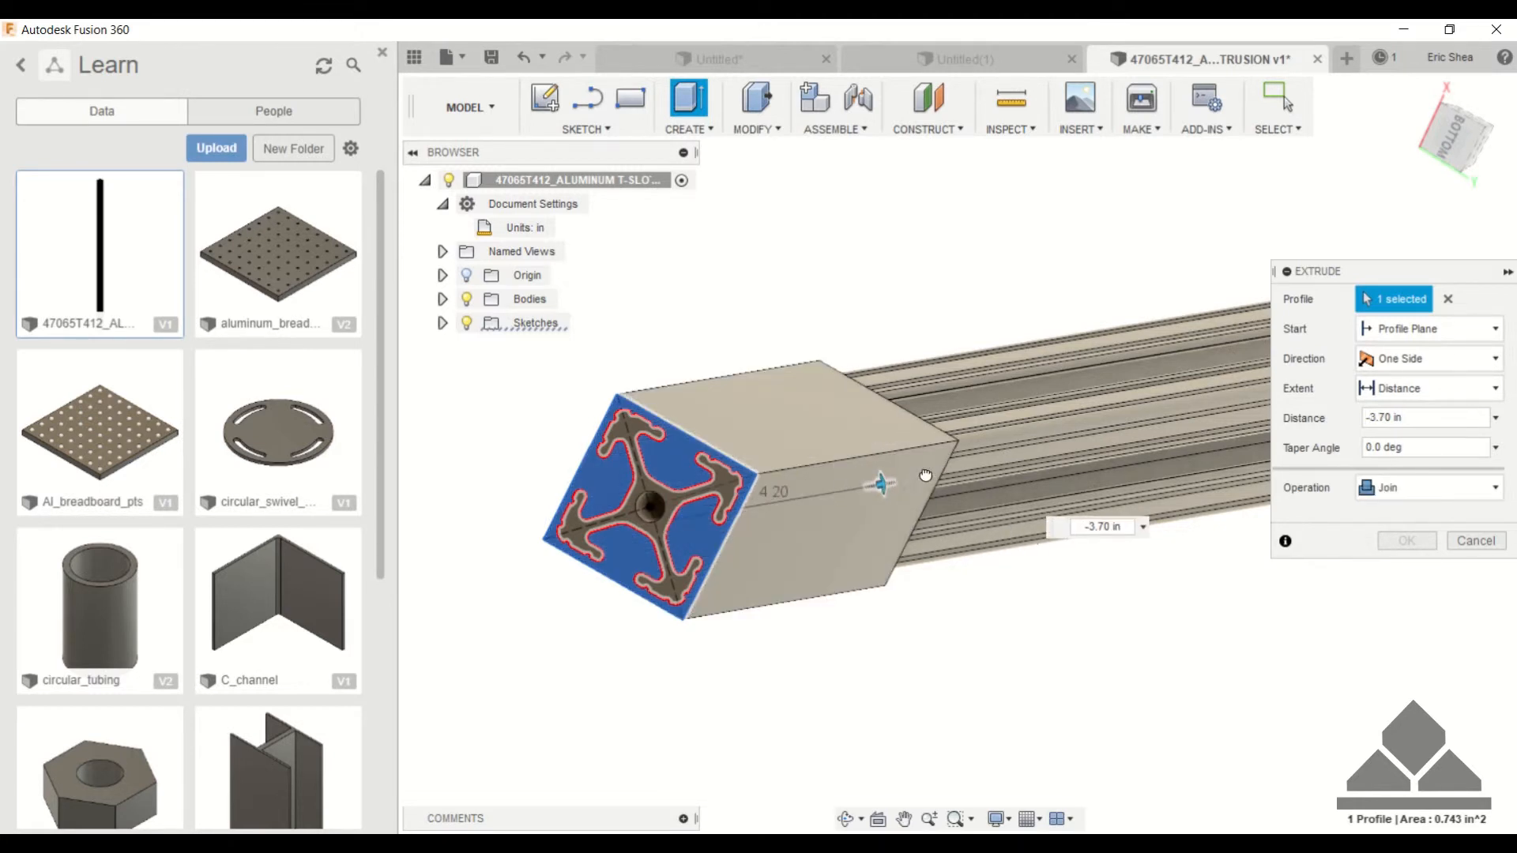
{"action": "type", "text": "-12"}
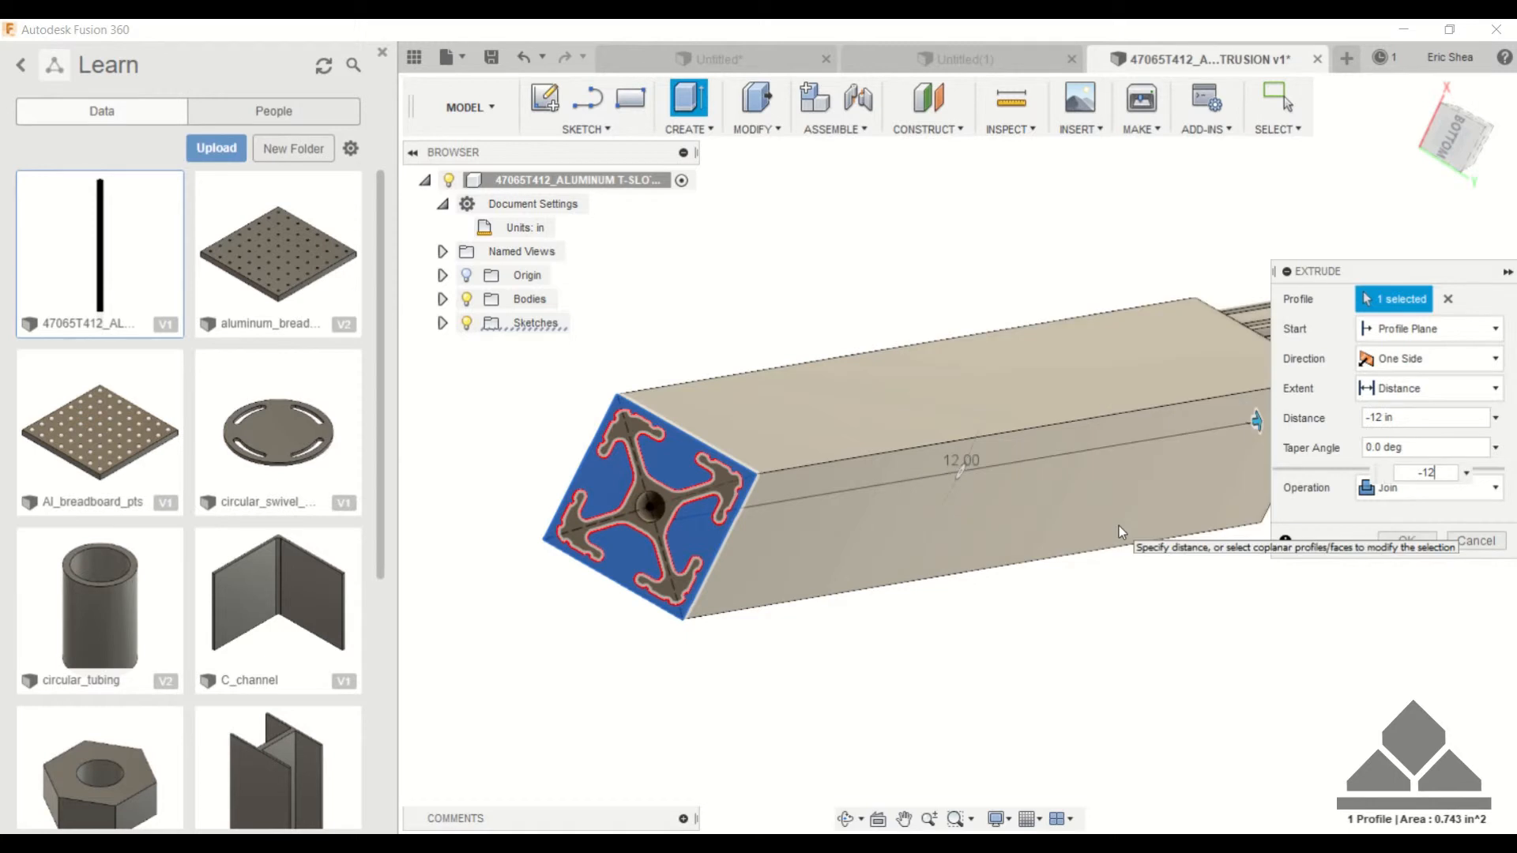
{"action": "key", "text": "Return"}
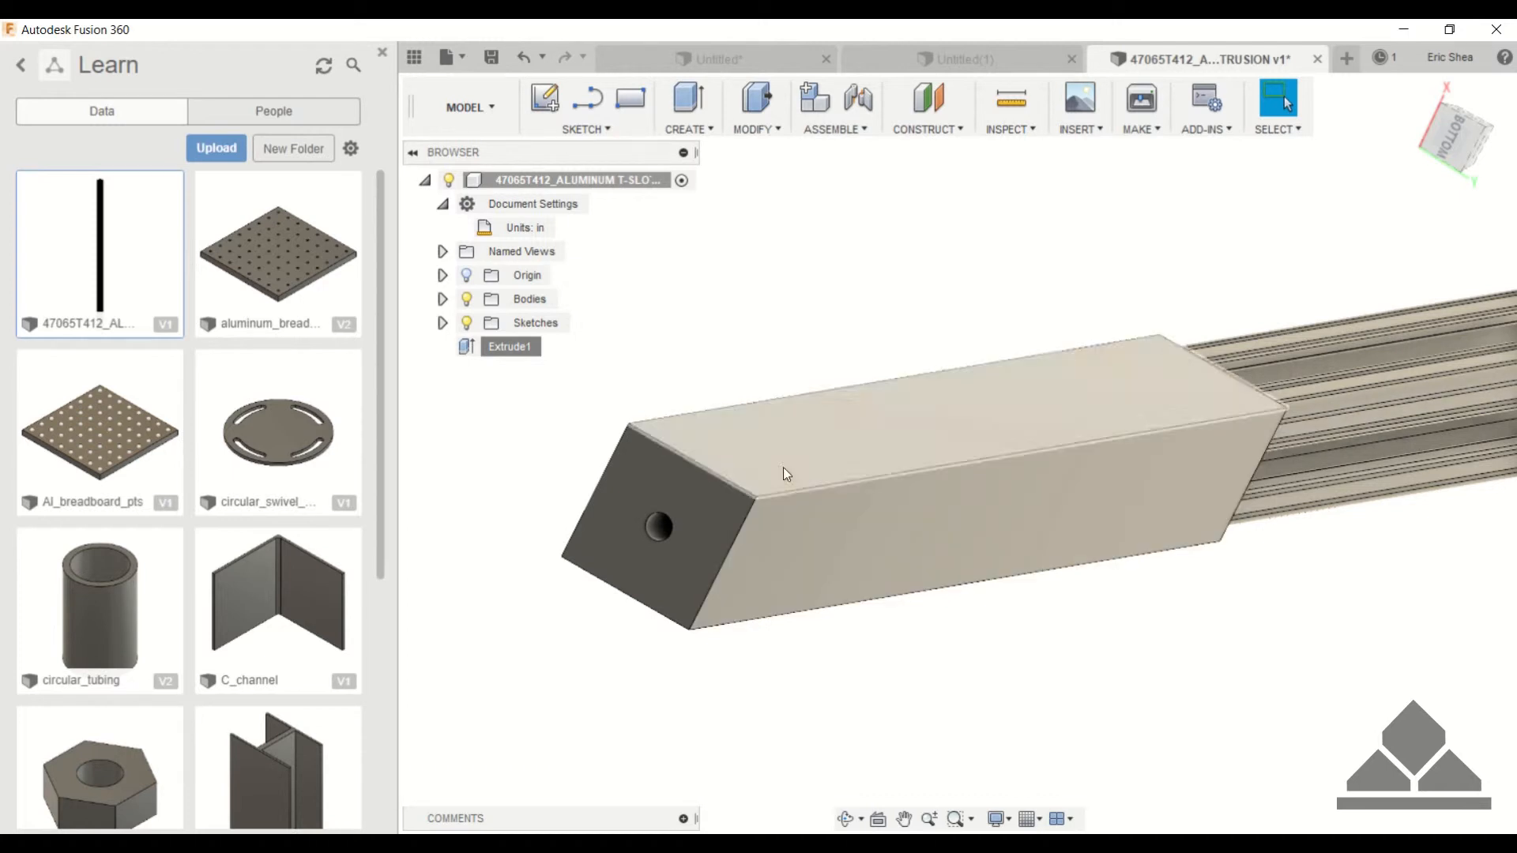
{"action": "right_click", "coordinate": [505, 344]}
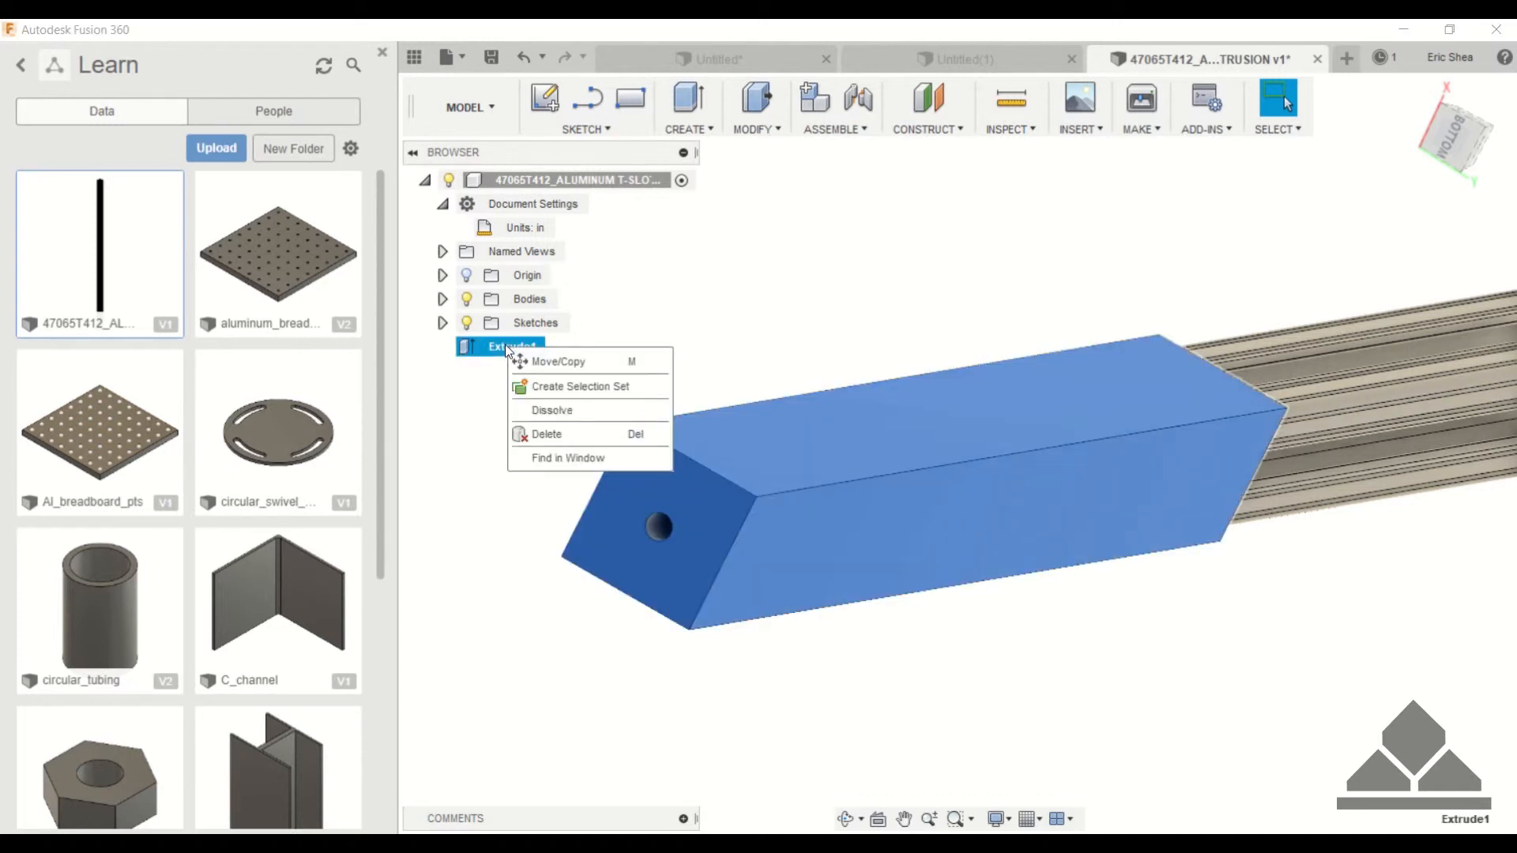
{"action": "left_click", "coordinate": [552, 436]}
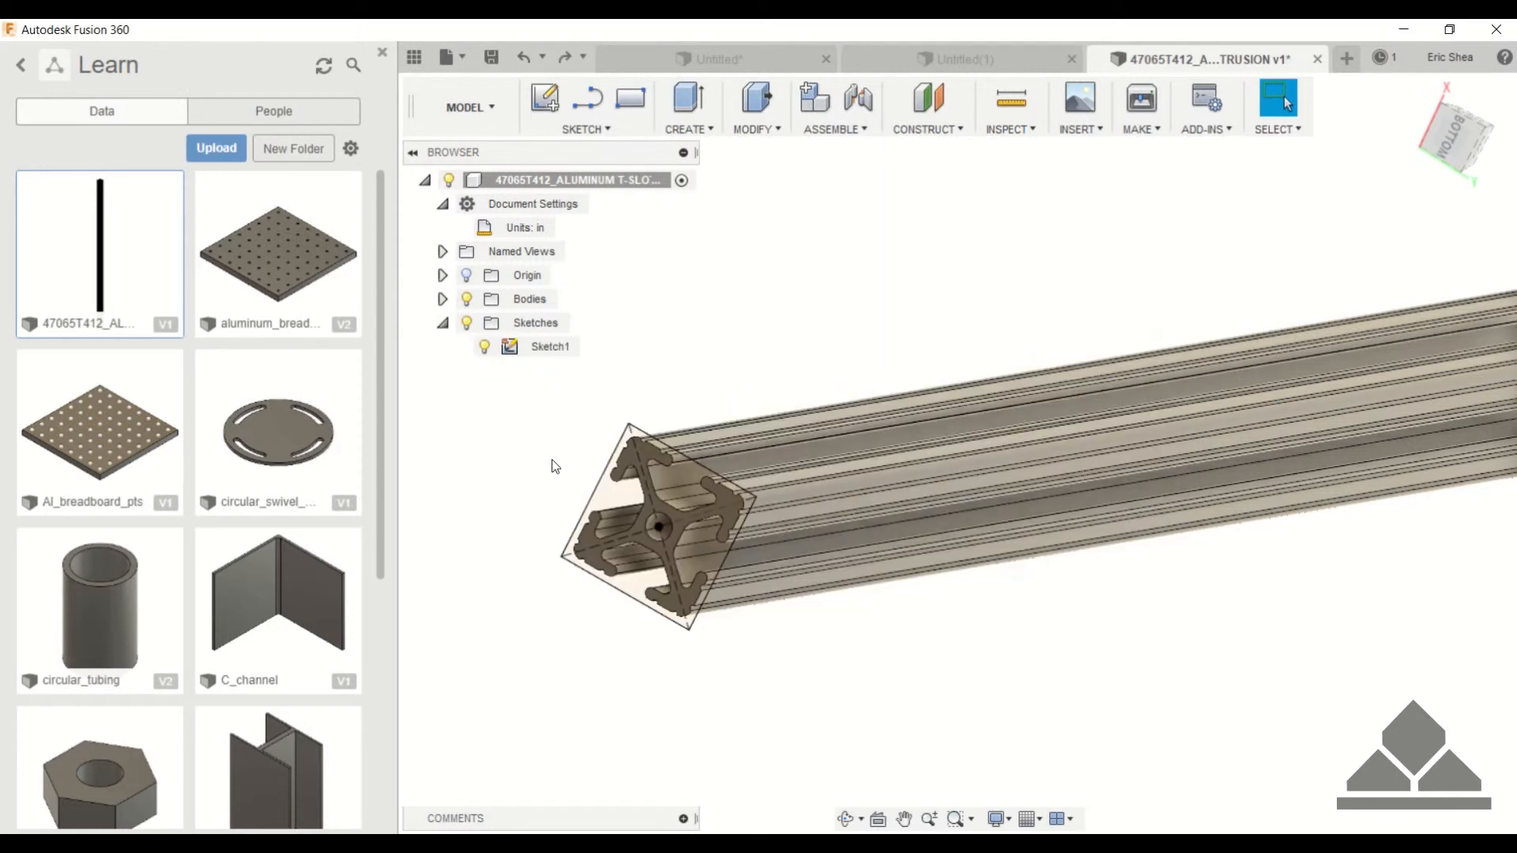
Try to cut the rectangle area around the rail profile by -12 in with Extrude.
{"action": "key", "text": "e"}
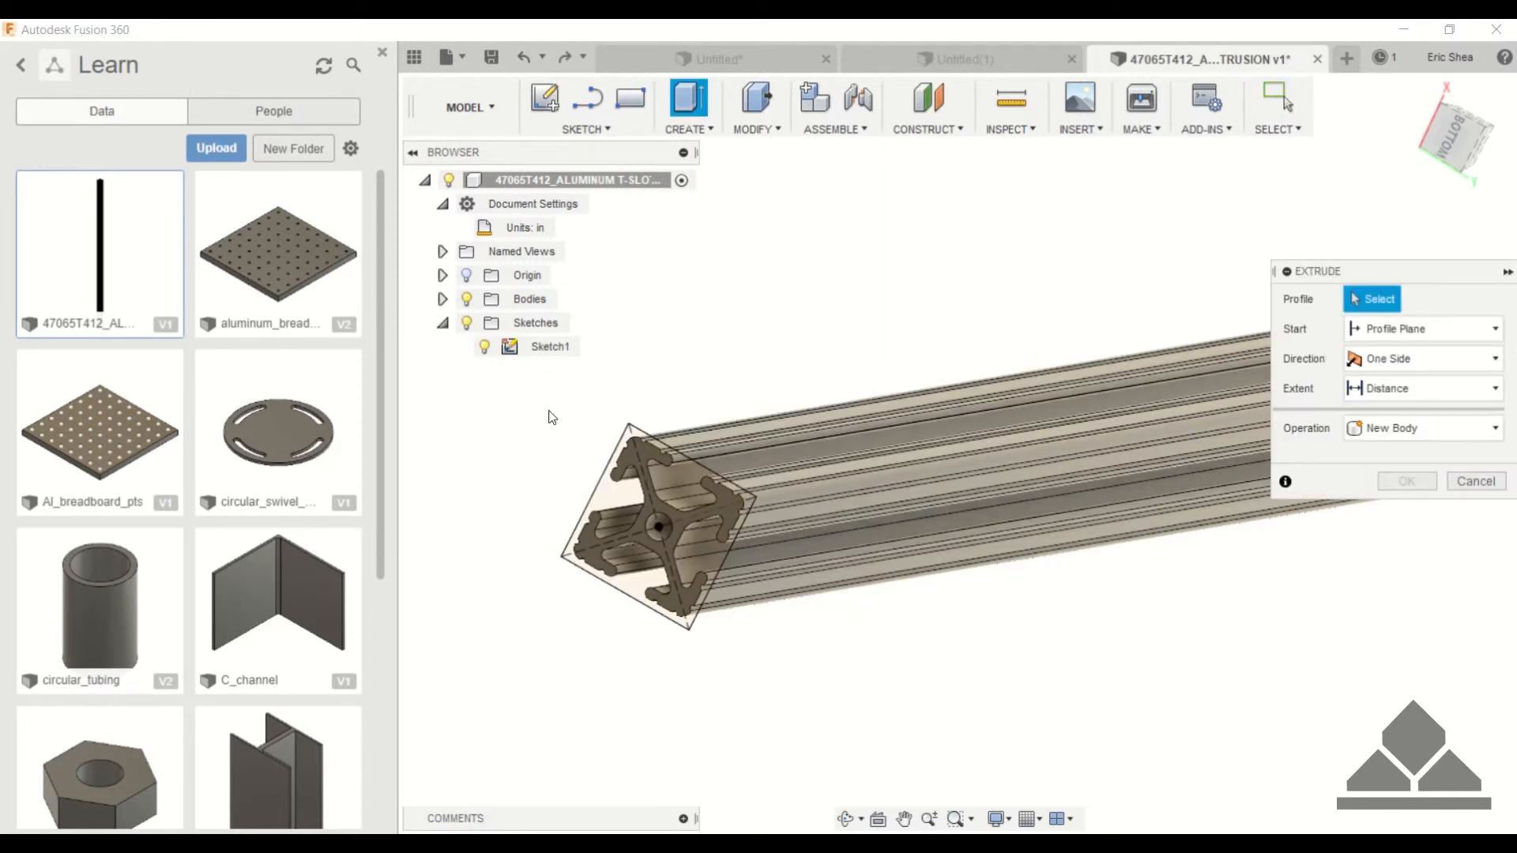
{"action": "left_click", "coordinate": [681, 481]}
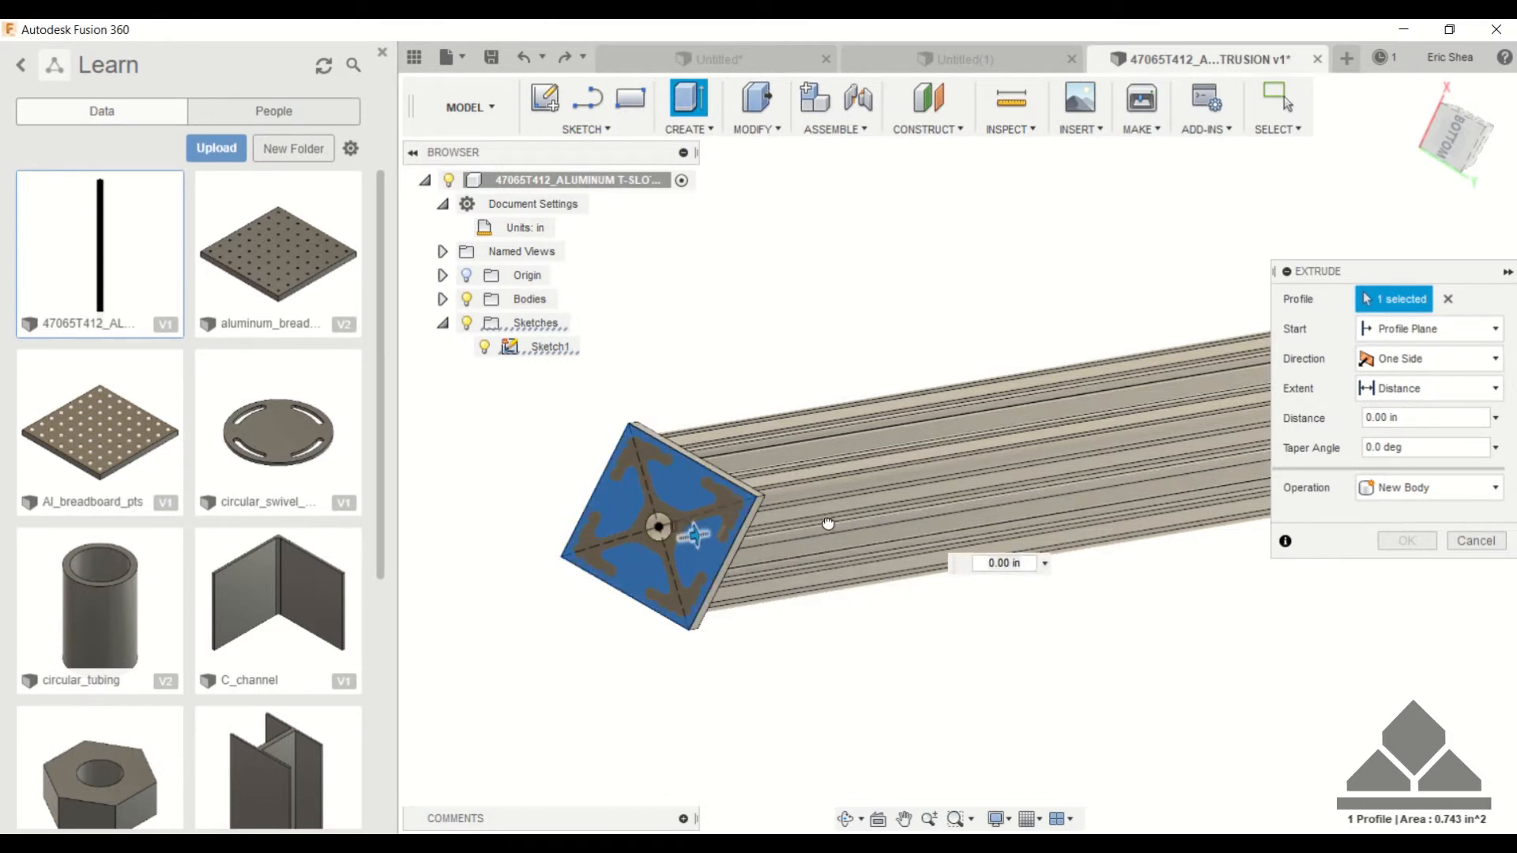
{"action": "left_click_drag", "start_coordinate": [828, 524], "coordinate": [872, 516]}
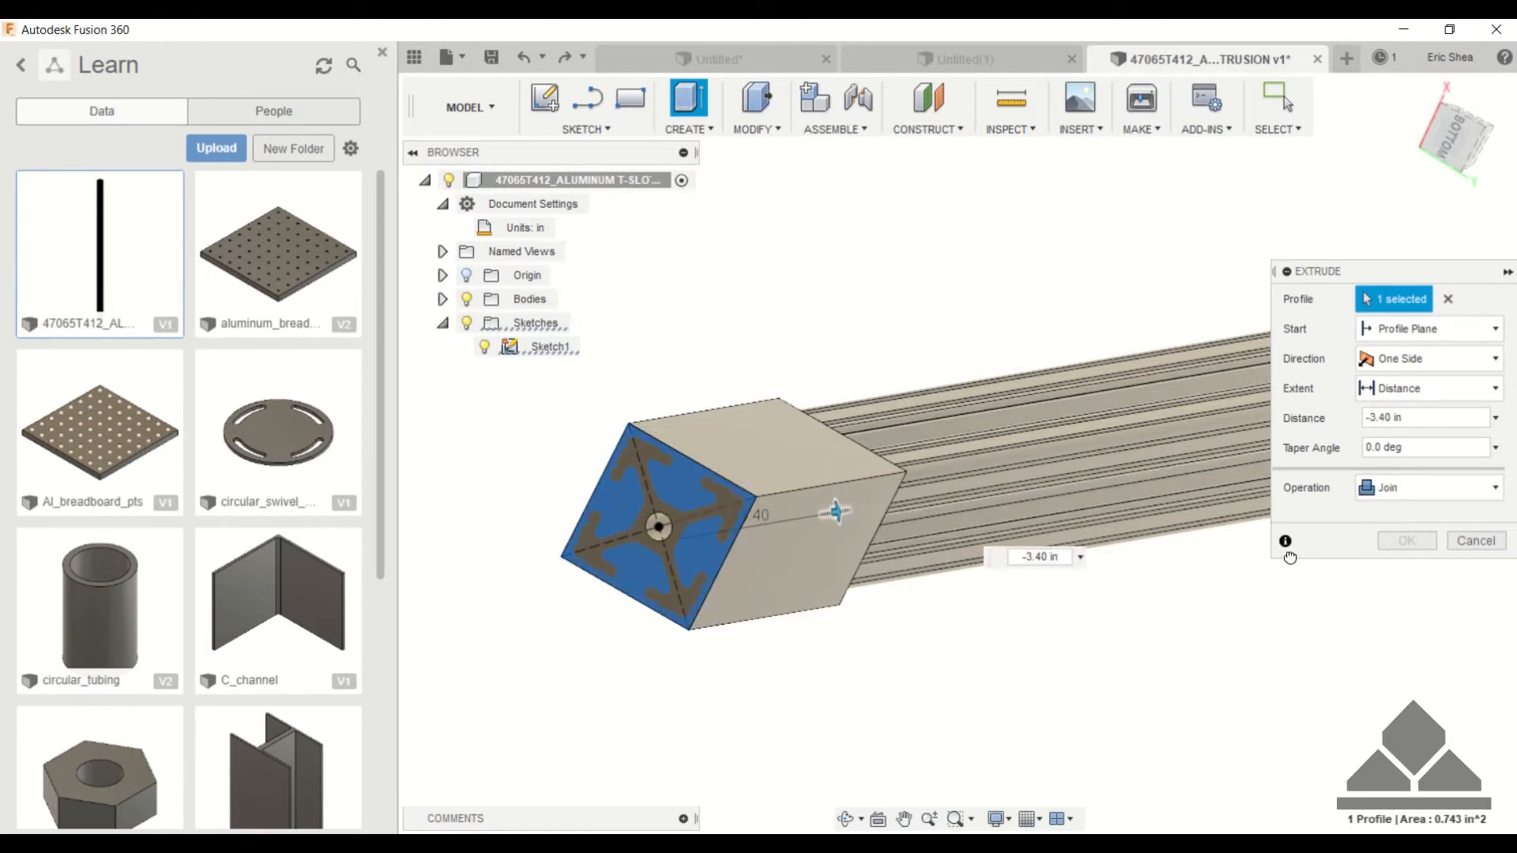
{"action": "left_click", "coordinate": [1421, 490]}
{"action": "left_click", "coordinate": [1402, 542]}
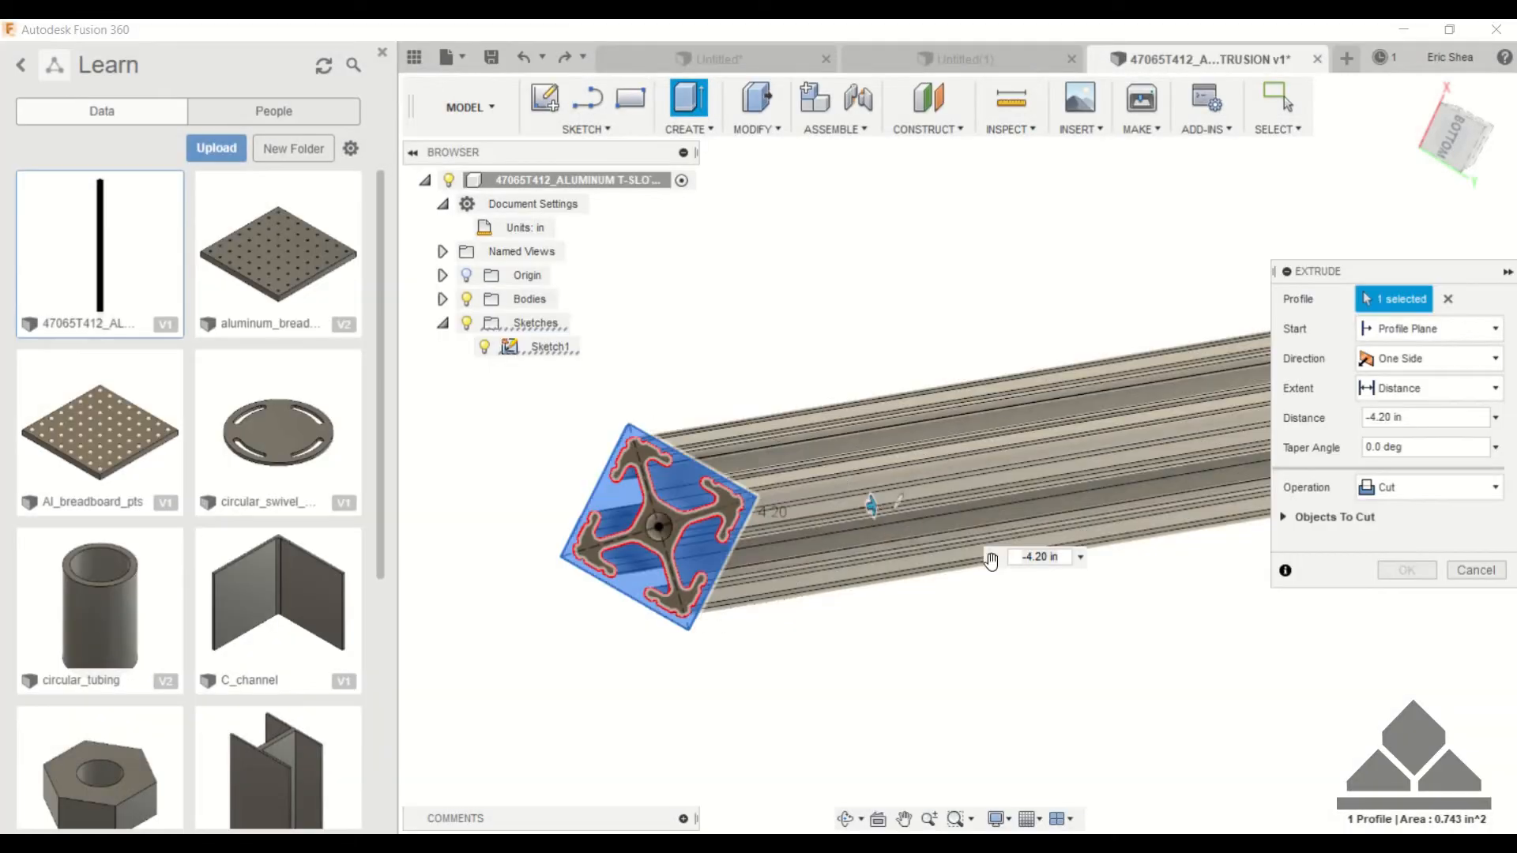
{"action": "double_click", "coordinate": [1049, 557]}
{"action": "type", "text": "-12"}
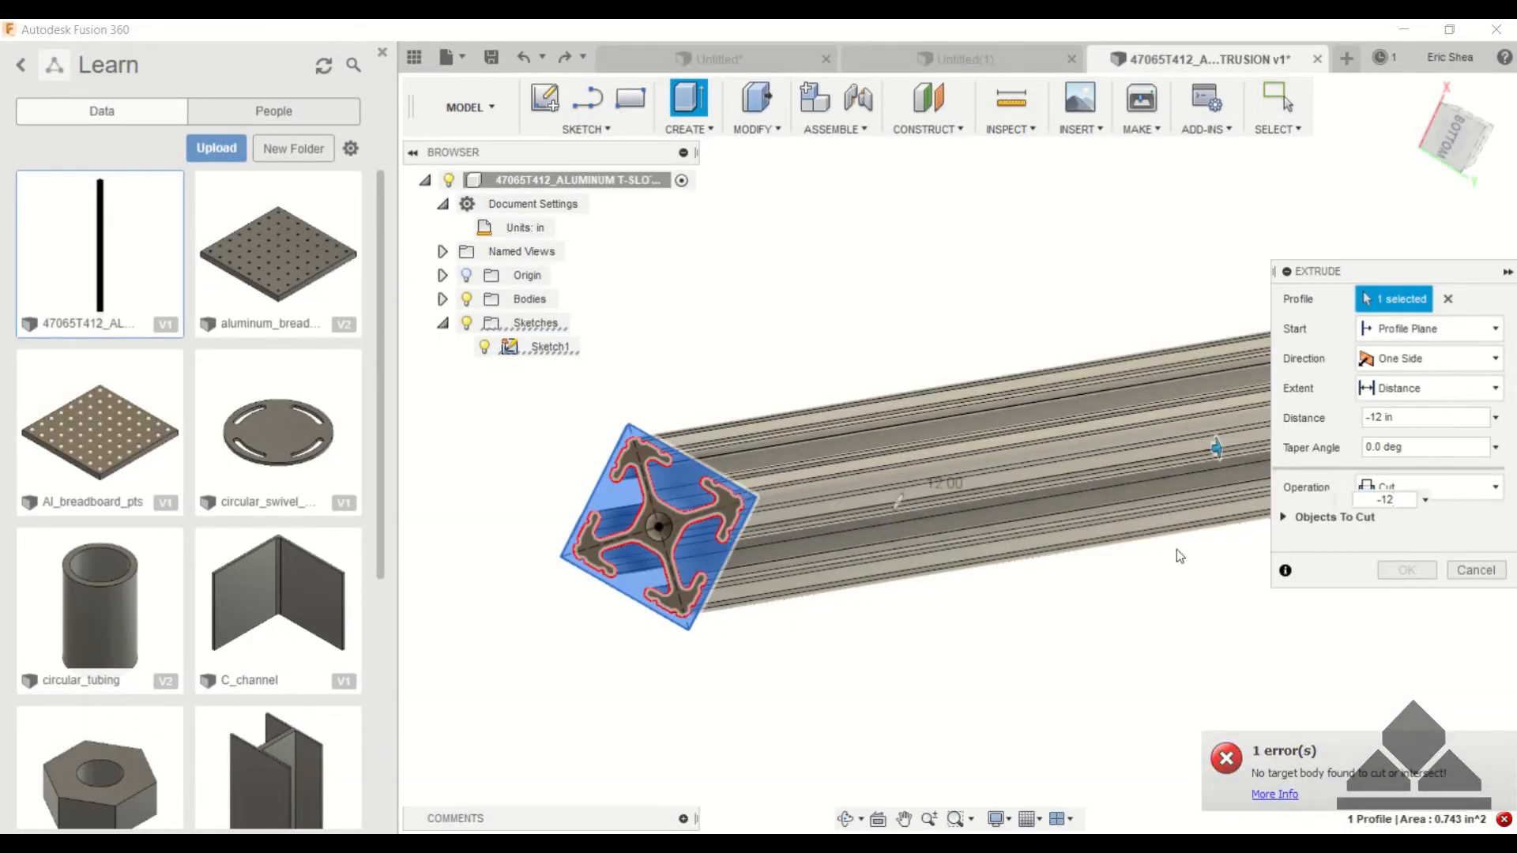
{"action": "key", "text": "Escape"}
Create a construction plane offset -12 in from the rail's sketched end face.
{"action": "left_click", "coordinate": [928, 129]}
{"action": "left_click", "coordinate": [938, 158]}
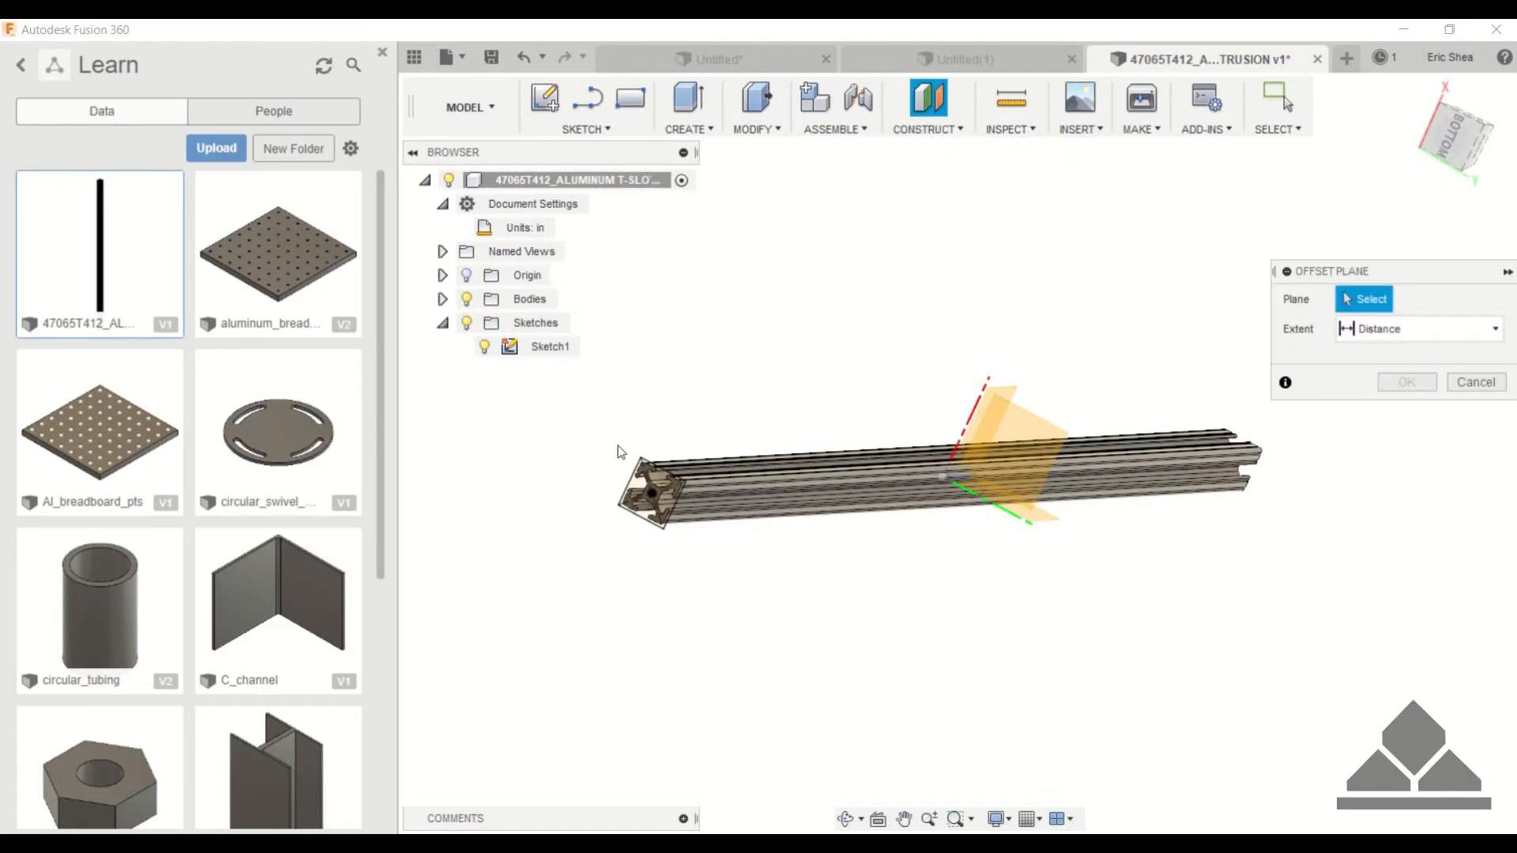
{"action": "scroll", "coordinate": [692, 511], "scroll_direction": "up", "scroll_amount": 6}
{"action": "scroll", "coordinate": [868, 395], "scroll_direction": "down", "scroll_amount": 5}
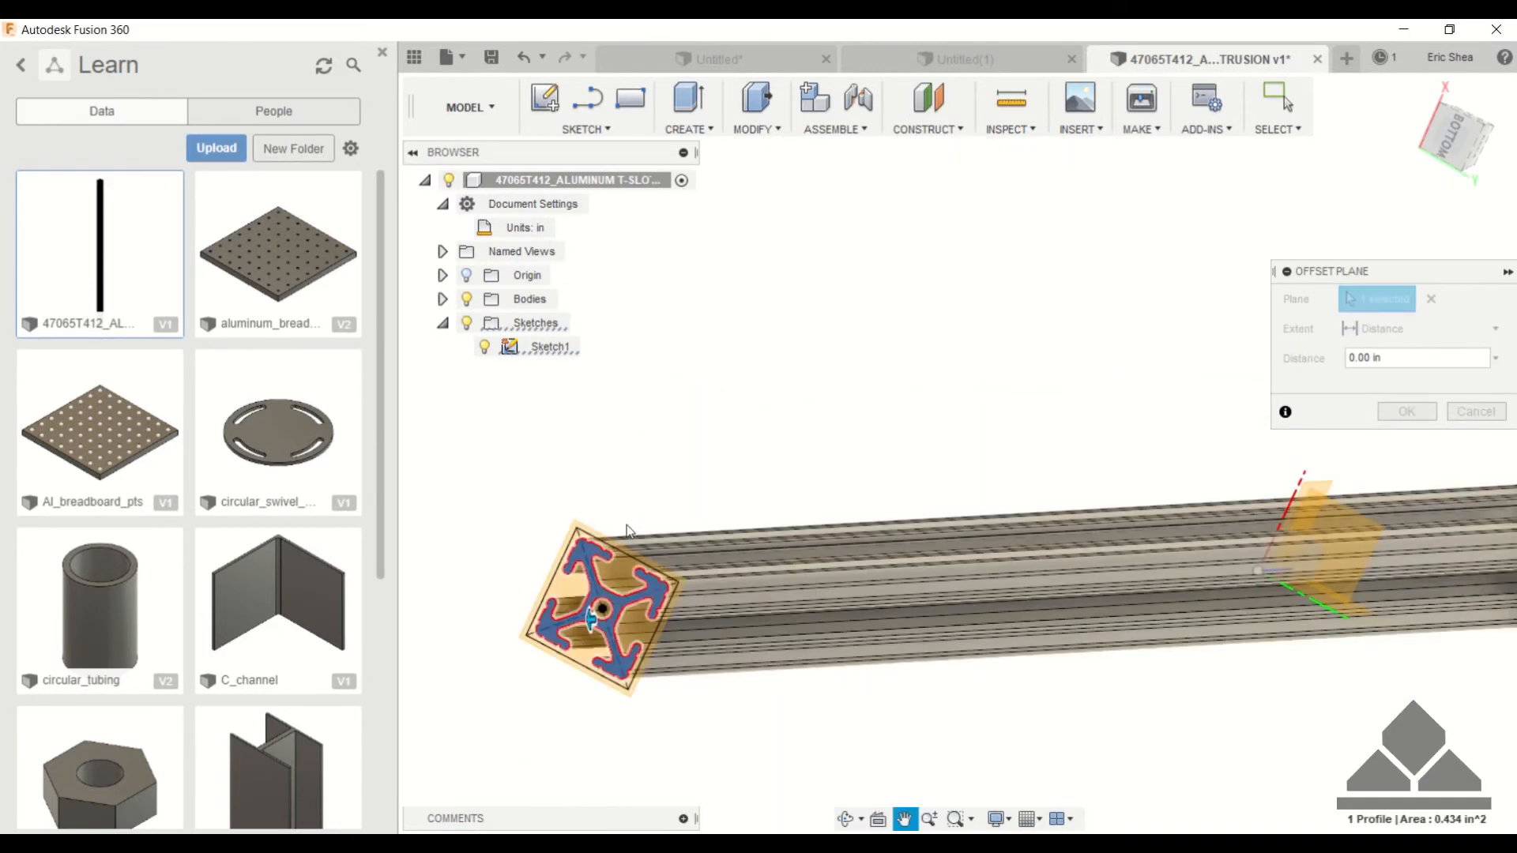
{"action": "type", "text": "-12"}
{"action": "key", "text": "Return"}
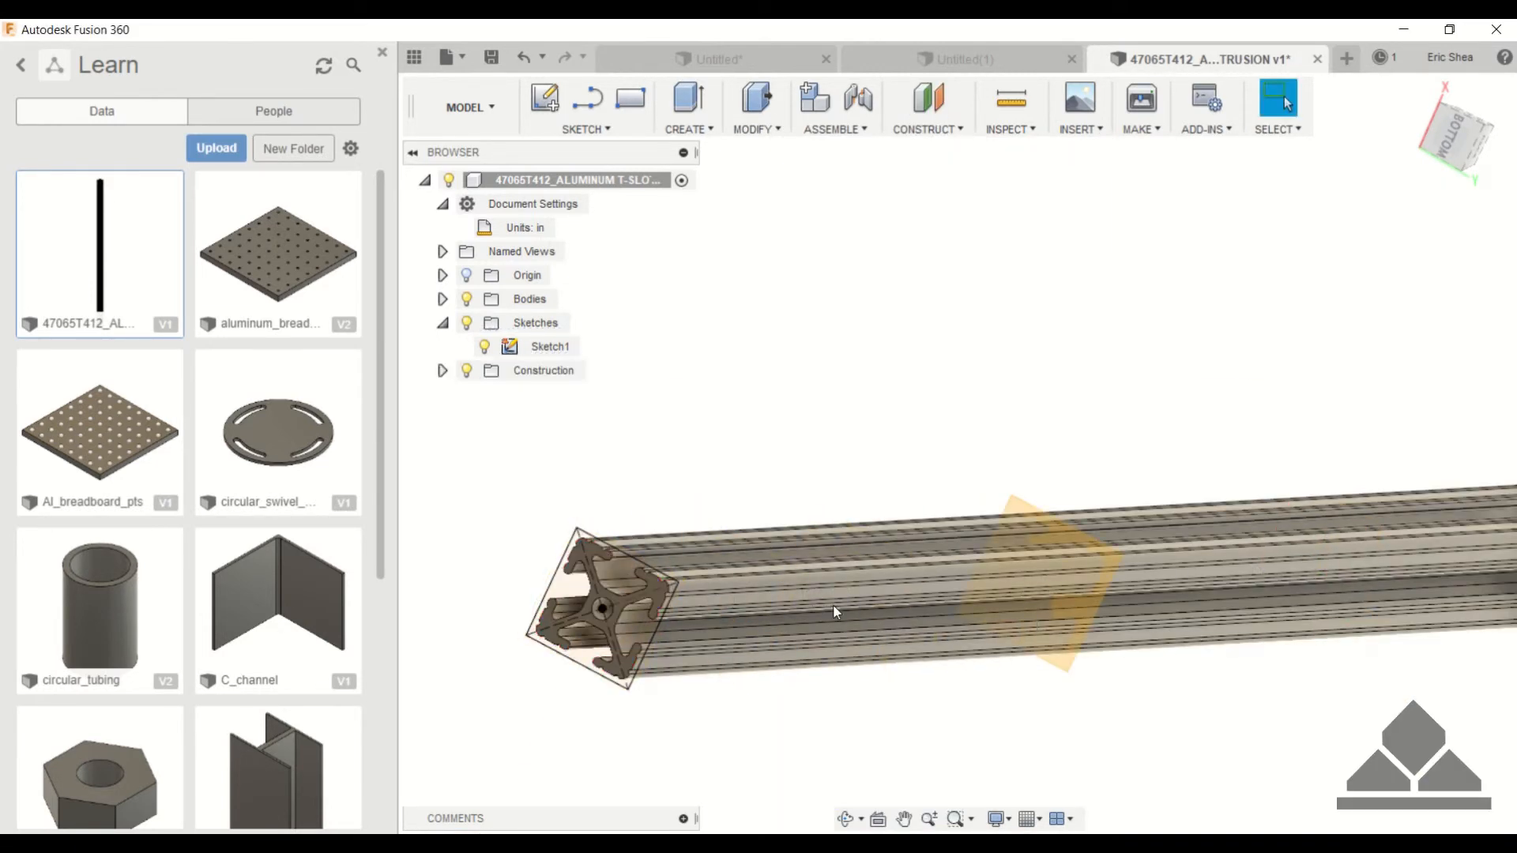
Sketch a center rectangle on the offset plane from the origin to the corner of the end-face rectangle, and finish the sketch.
{"action": "scroll", "coordinate": [1005, 482], "scroll_direction": "up", "scroll_amount": 3}
{"action": "left_click", "coordinate": [546, 99]}
{"action": "left_click", "coordinate": [1027, 534]}
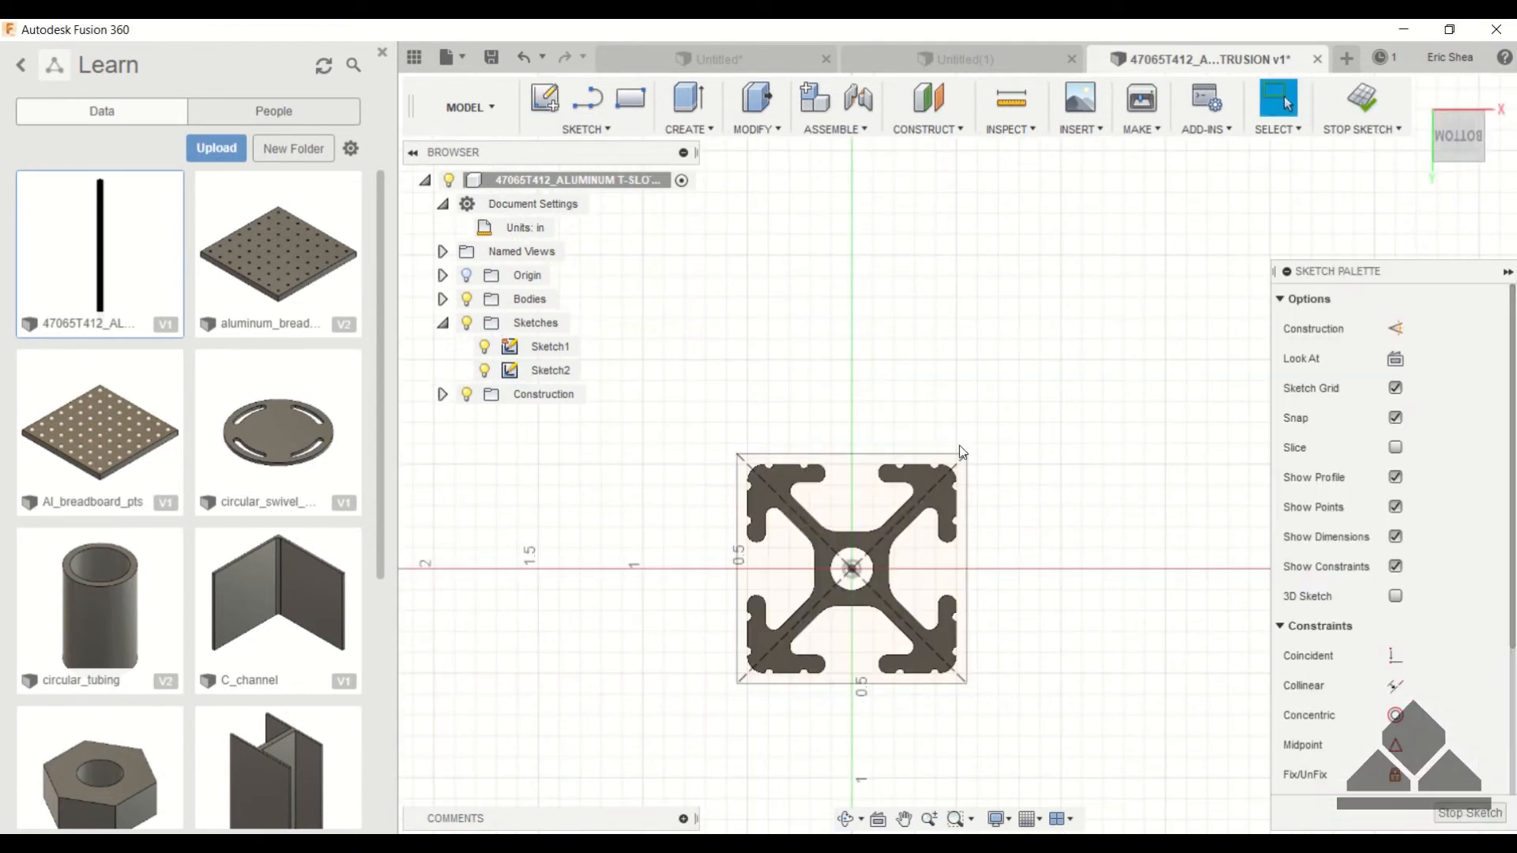
{"action": "left_click", "coordinate": [586, 129]}
{"action": "mouse_move", "coordinate": [601, 198]}
{"action": "left_click", "coordinate": [738, 251]}
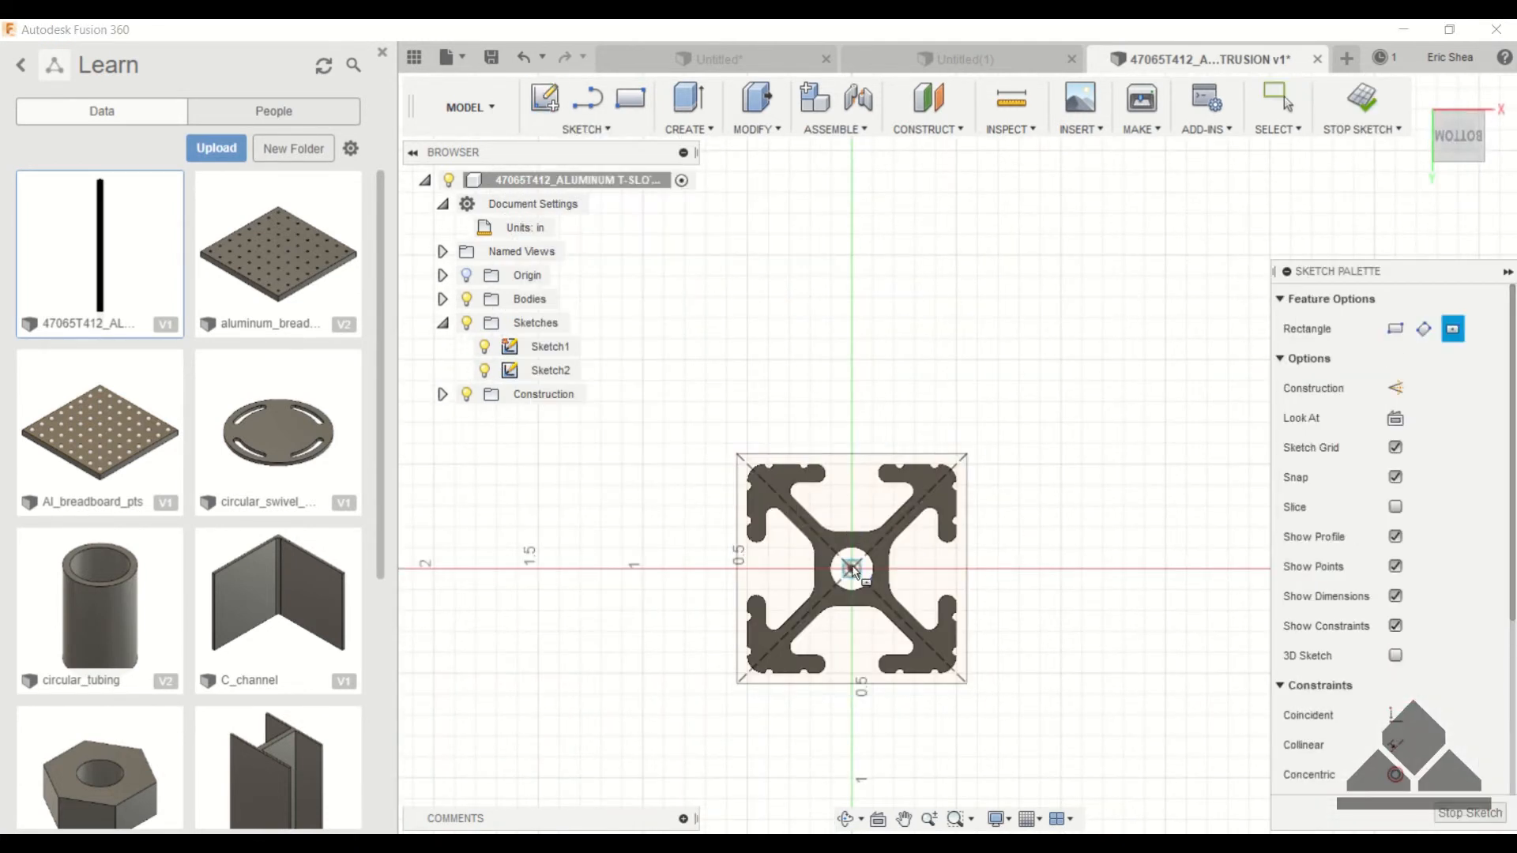
{"action": "left_click", "coordinate": [852, 569]}
{"action": "left_click", "coordinate": [966, 454]}
{"action": "left_click", "coordinate": [1363, 109]}
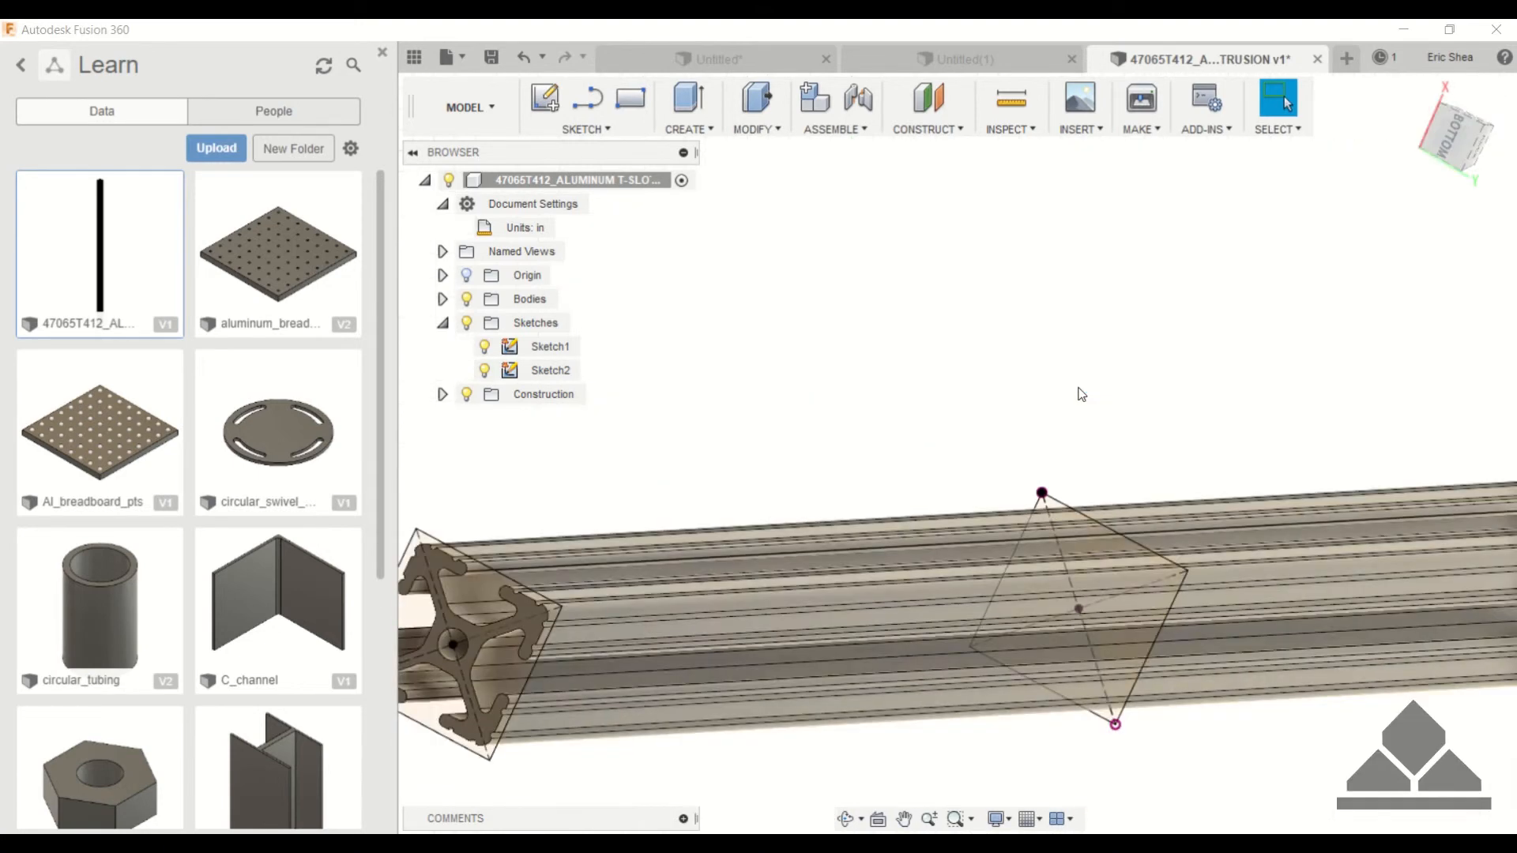
Extrude the offset-plane rectangle by -14.30 in as a Cut to remove the rail's end section.
{"action": "left_click", "coordinate": [959, 357]}
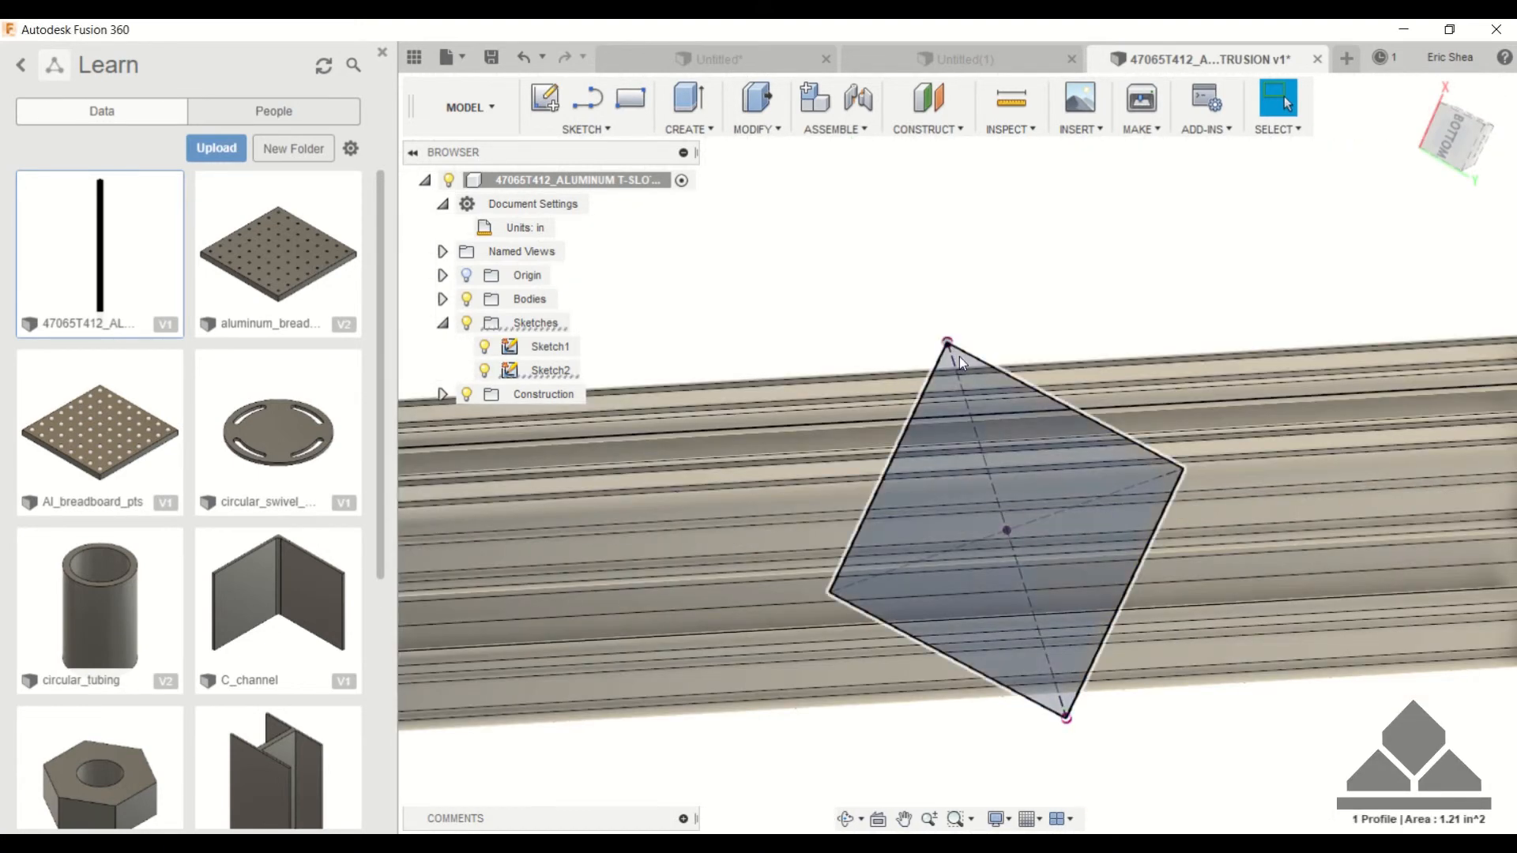
{"action": "key", "text": "e"}
{"action": "left_click_drag", "start_coordinate": [1031, 474], "coordinate": [498, 509]}
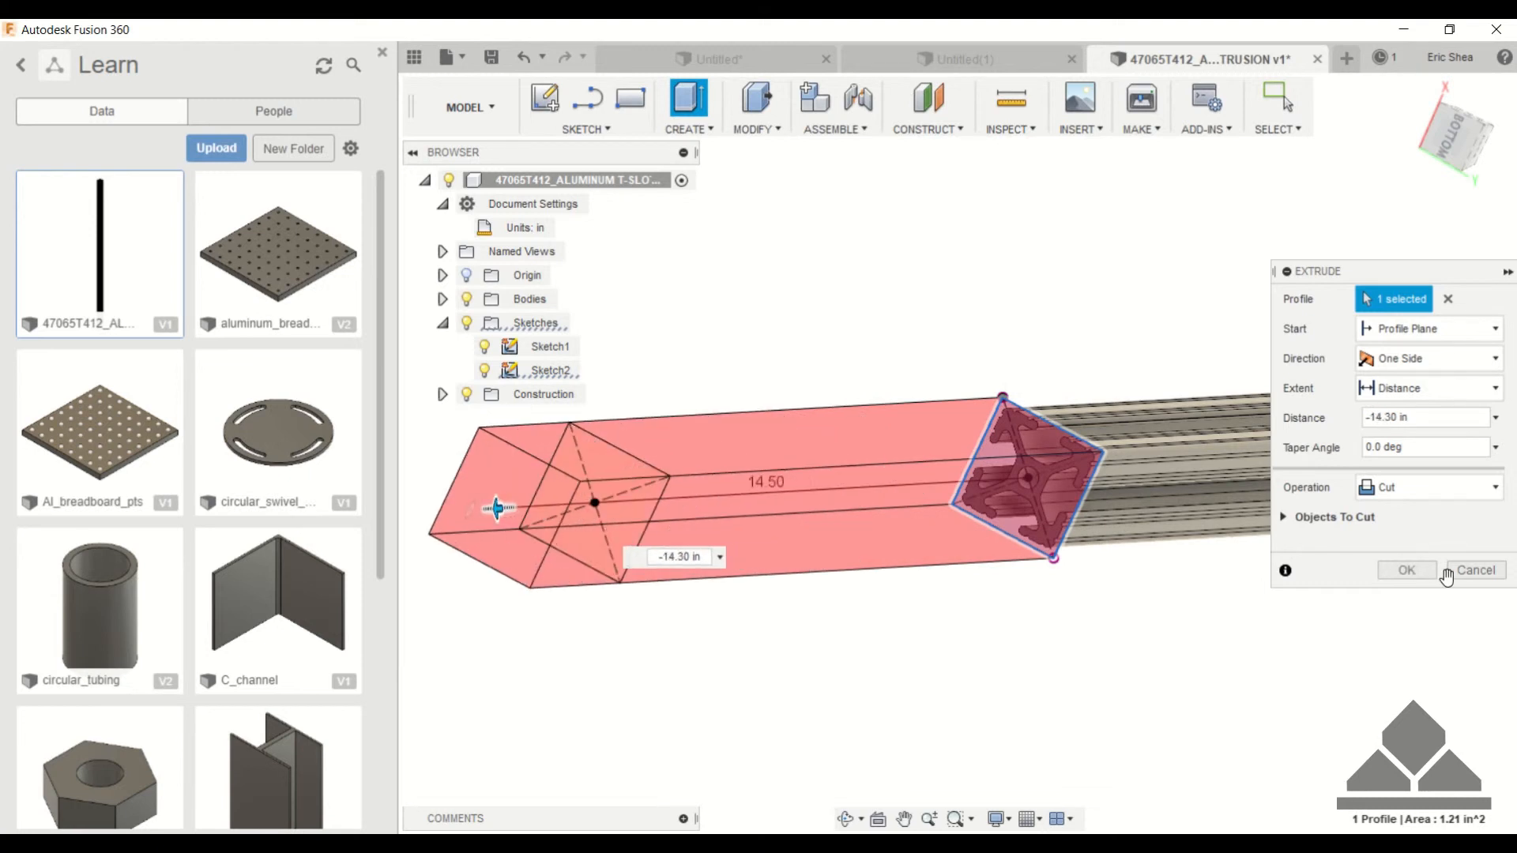
{"action": "left_click", "coordinate": [1407, 569]}
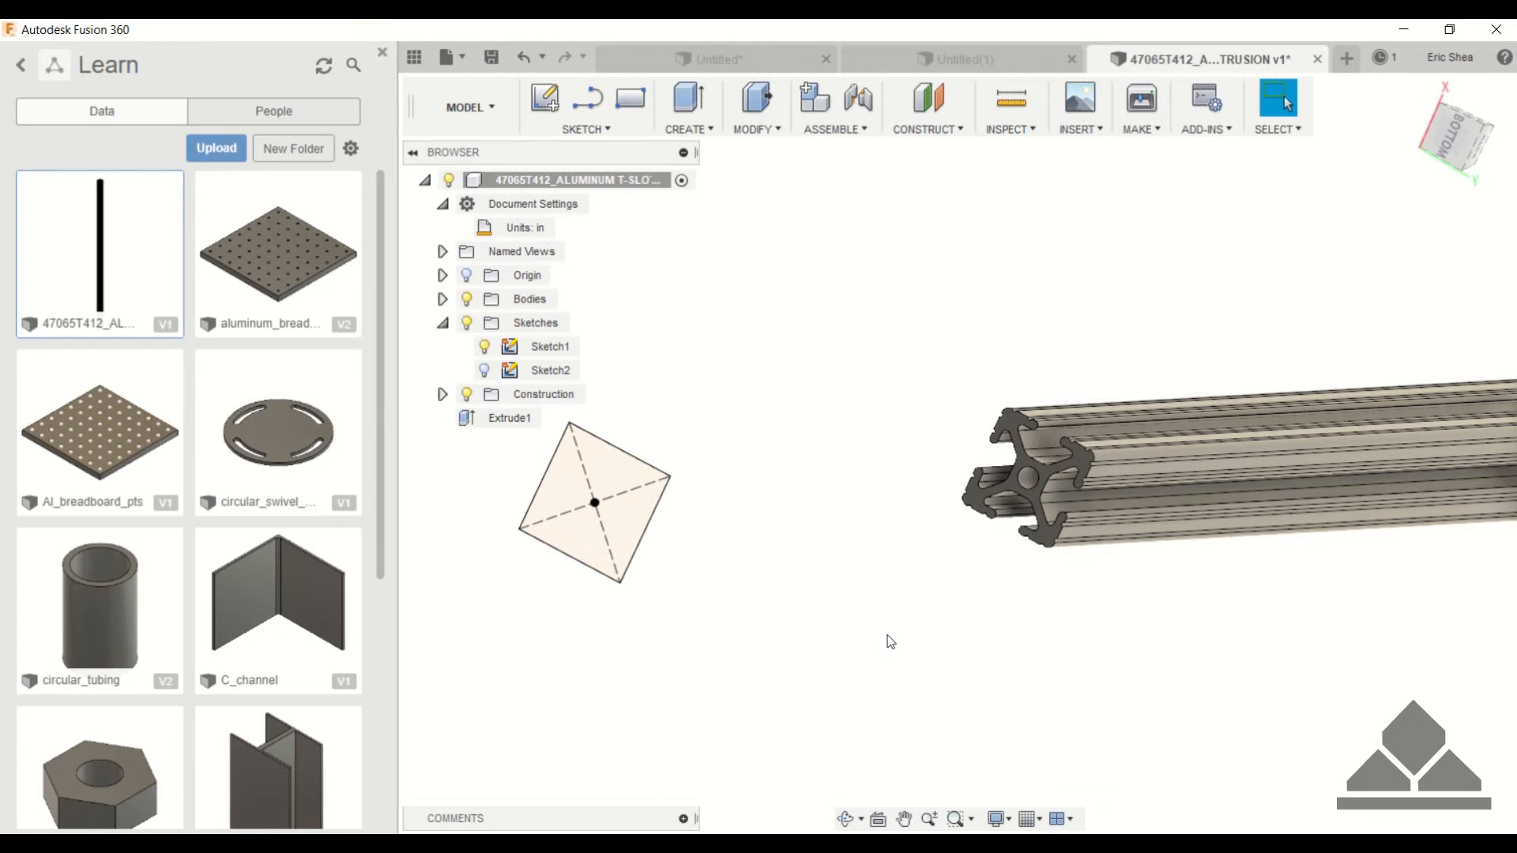
{"action": "left_click", "coordinate": [940, 134]}
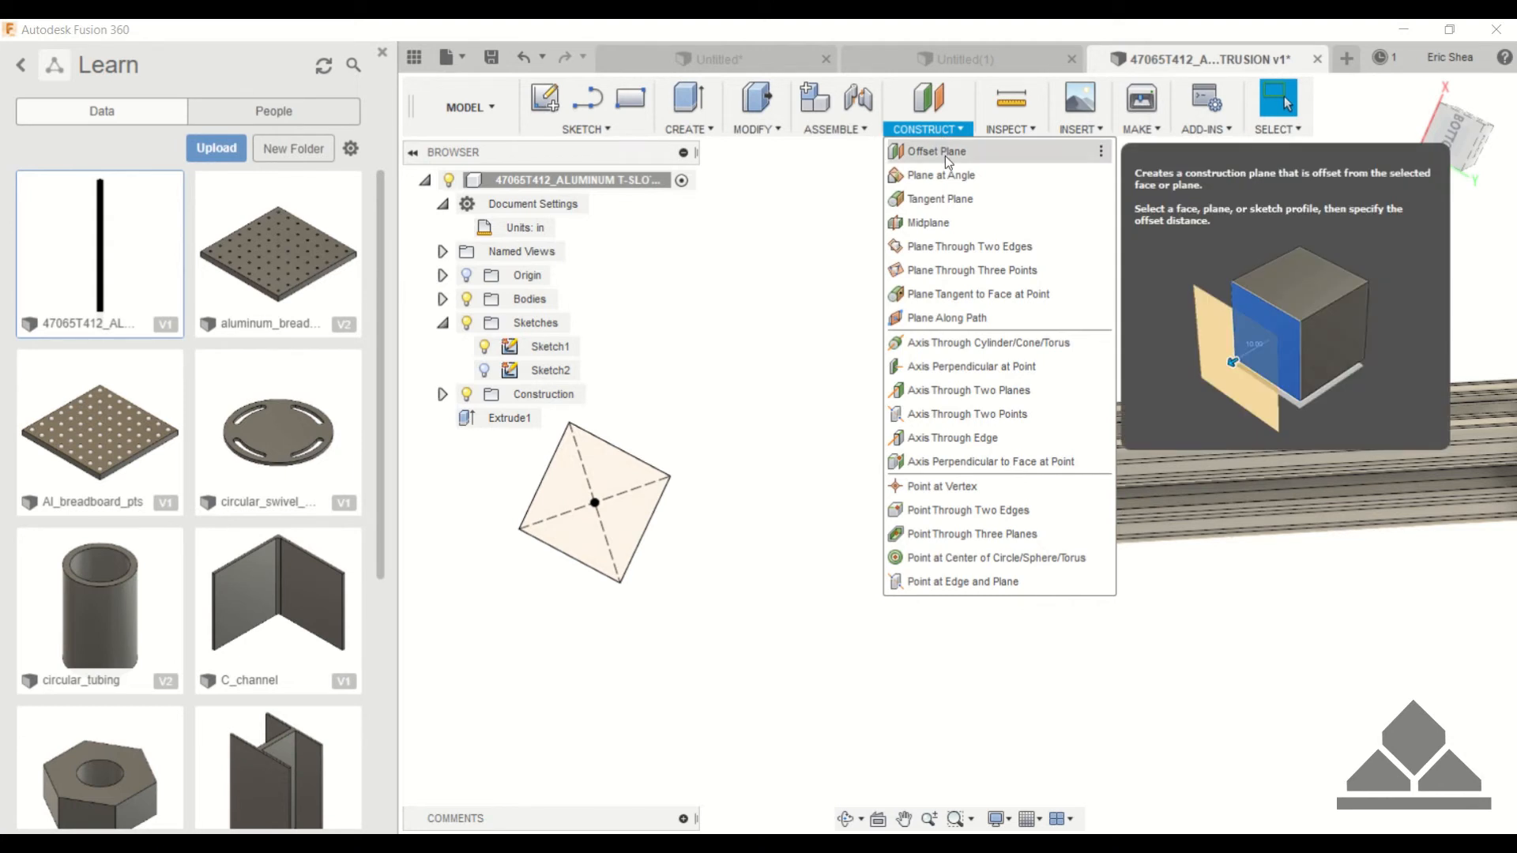
{"action": "left_click", "coordinate": [694, 383]}
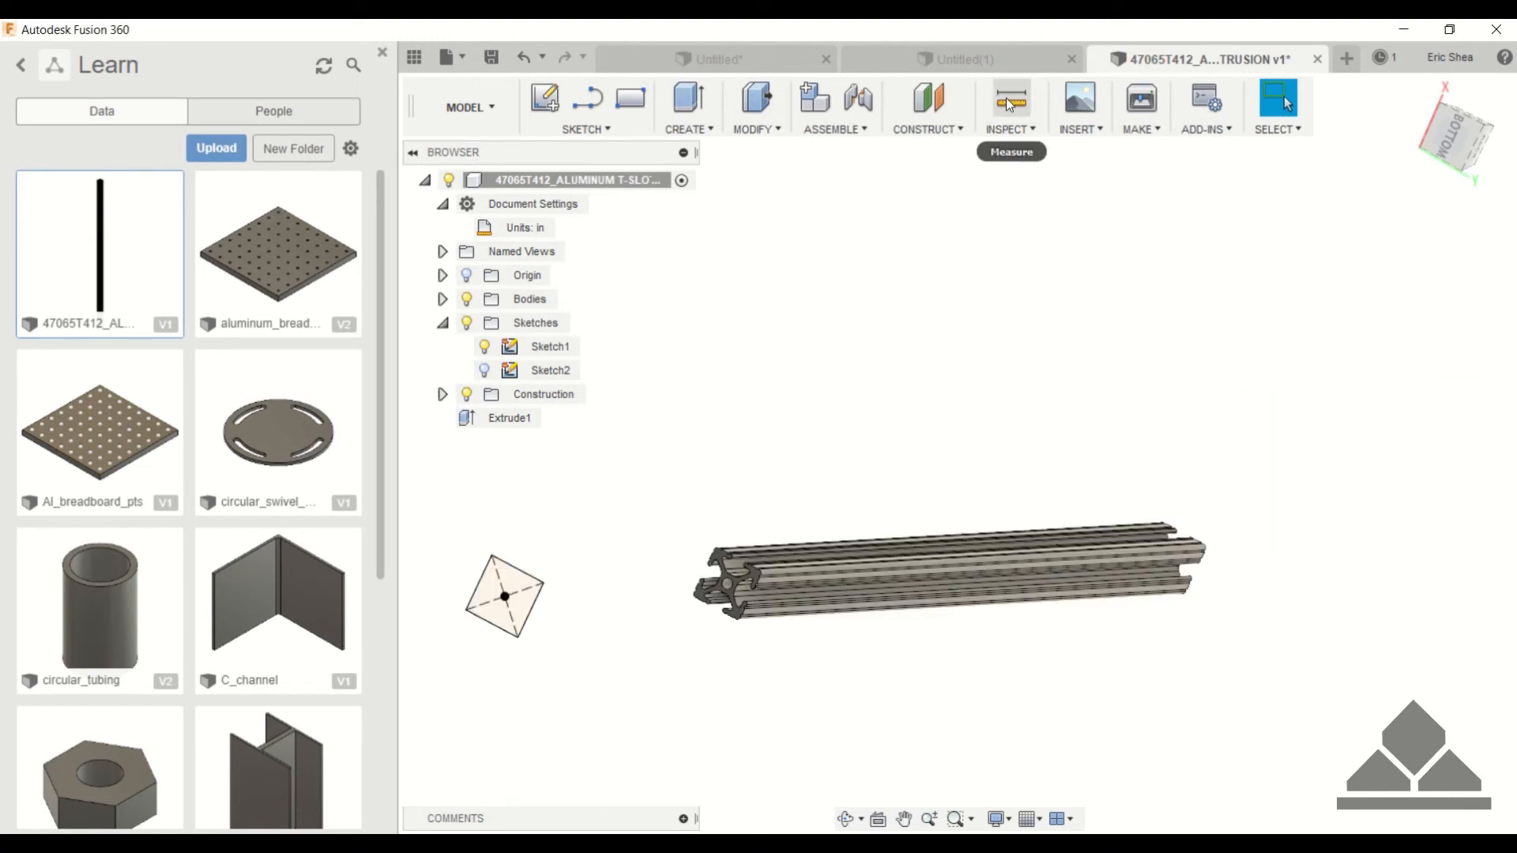
Measure the rail's length between its two end faces.
{"action": "left_click", "coordinate": [1008, 101]}
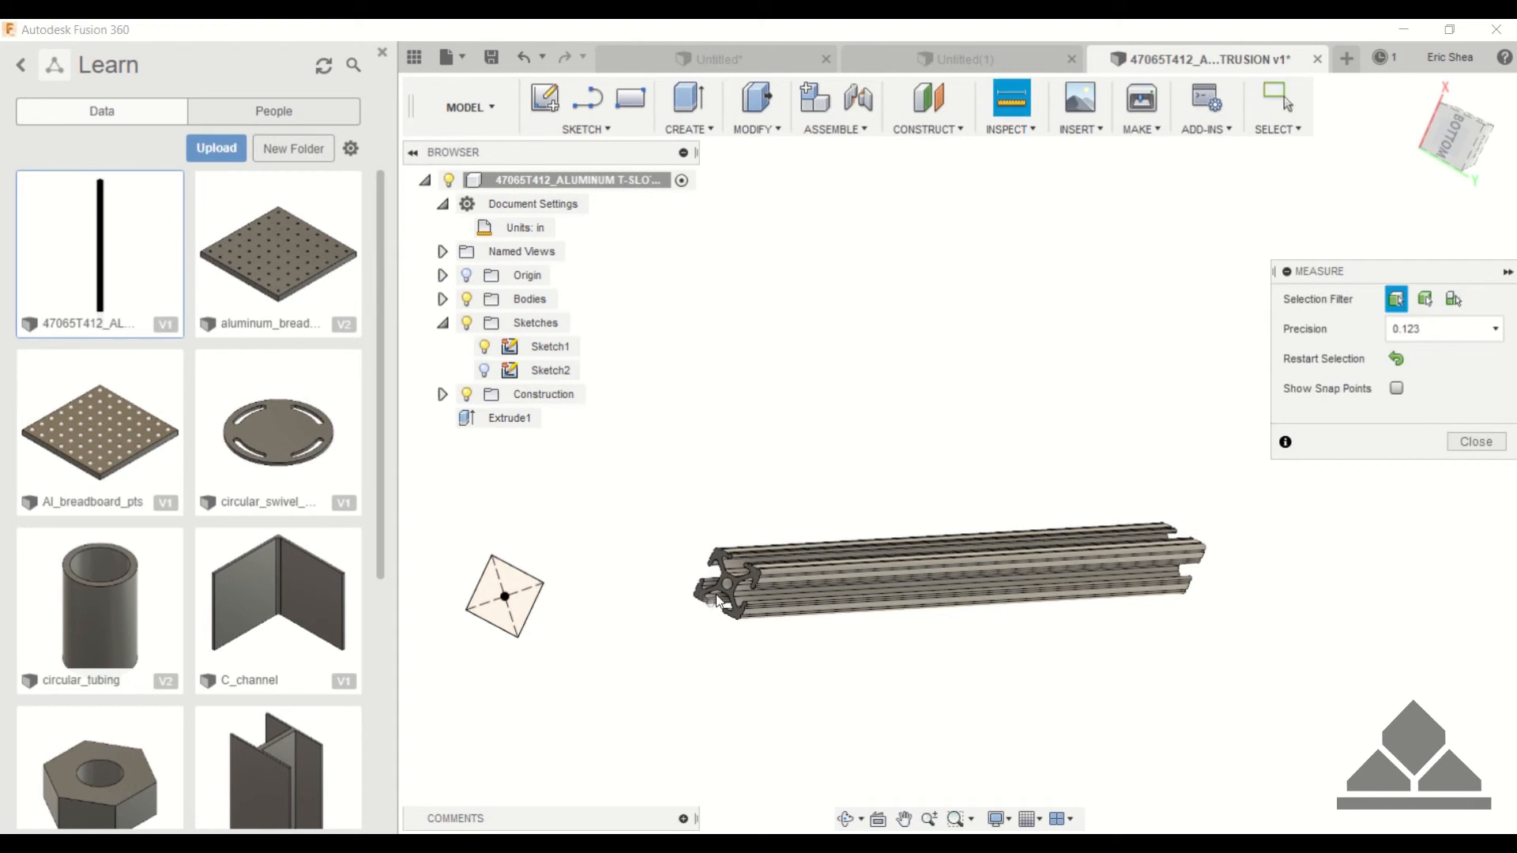
{"action": "scroll", "coordinate": [719, 585], "scroll_direction": "up", "scroll_amount": 5}
{"action": "left_click", "coordinate": [709, 521]}
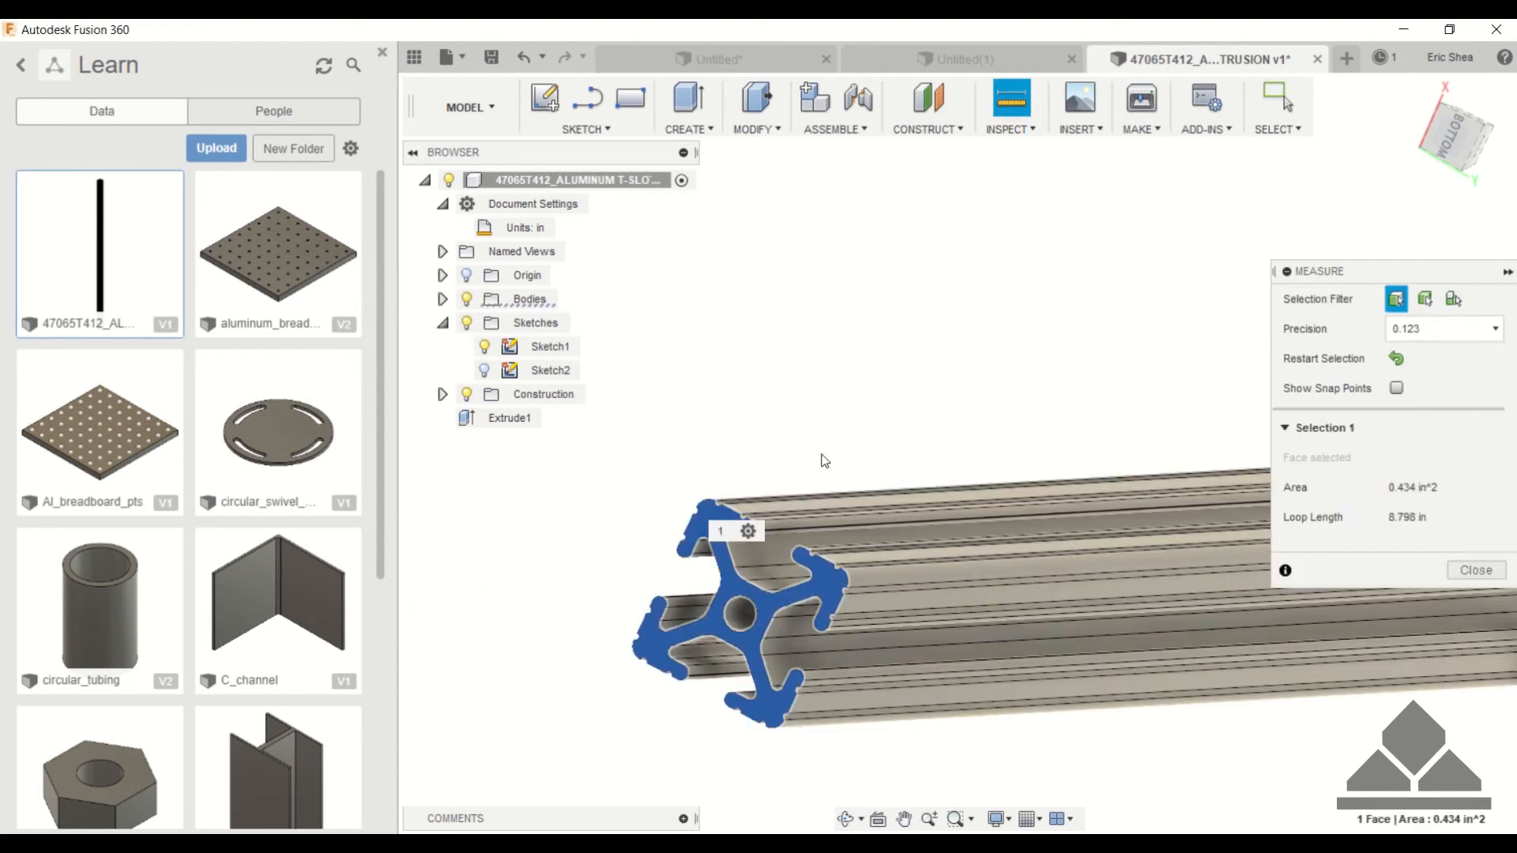
{"action": "scroll", "coordinate": [1142, 348], "scroll_direction": "down", "scroll_amount": 5}
{"action": "middle_click_drag", "start_coordinate": [1143, 377], "coordinate": [841, 312], "text": "shift"}
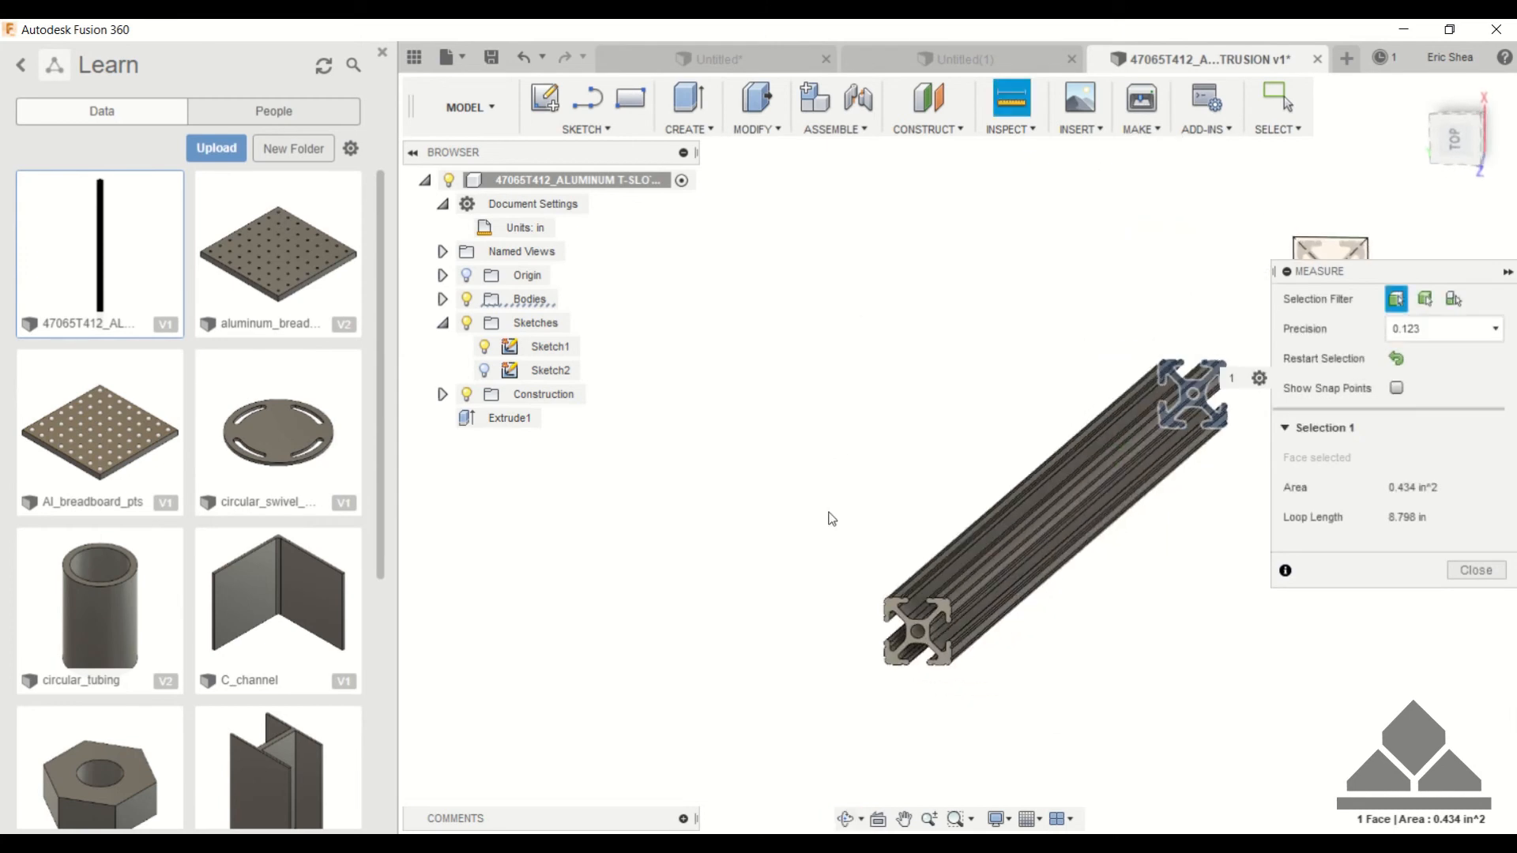
{"action": "scroll", "coordinate": [828, 514], "scroll_direction": "up", "scroll_amount": 5}
{"action": "left_click", "coordinate": [991, 756]}
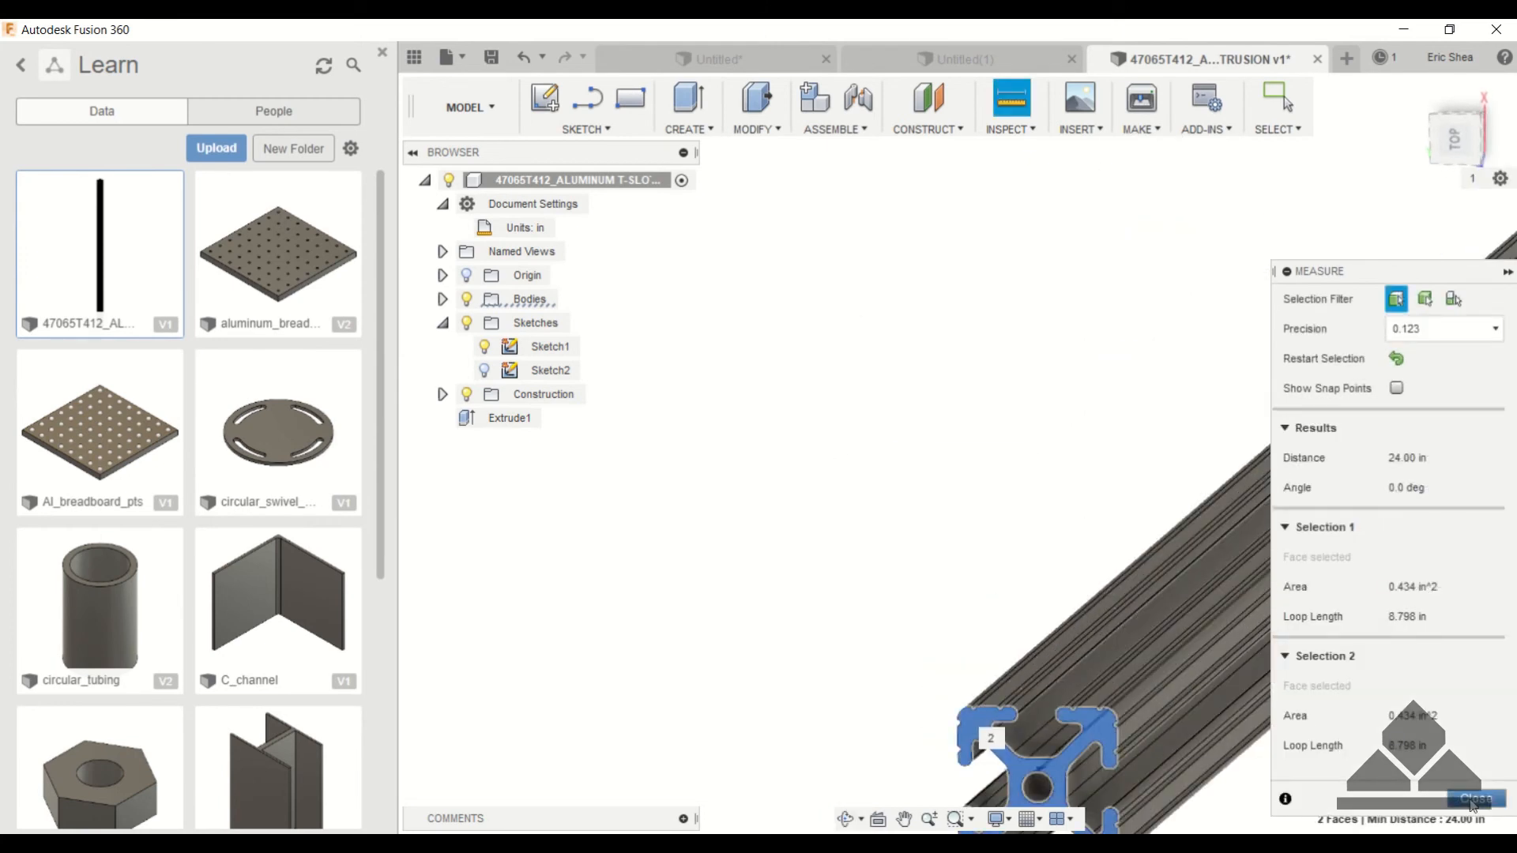
{"action": "left_click", "coordinate": [1473, 800]}
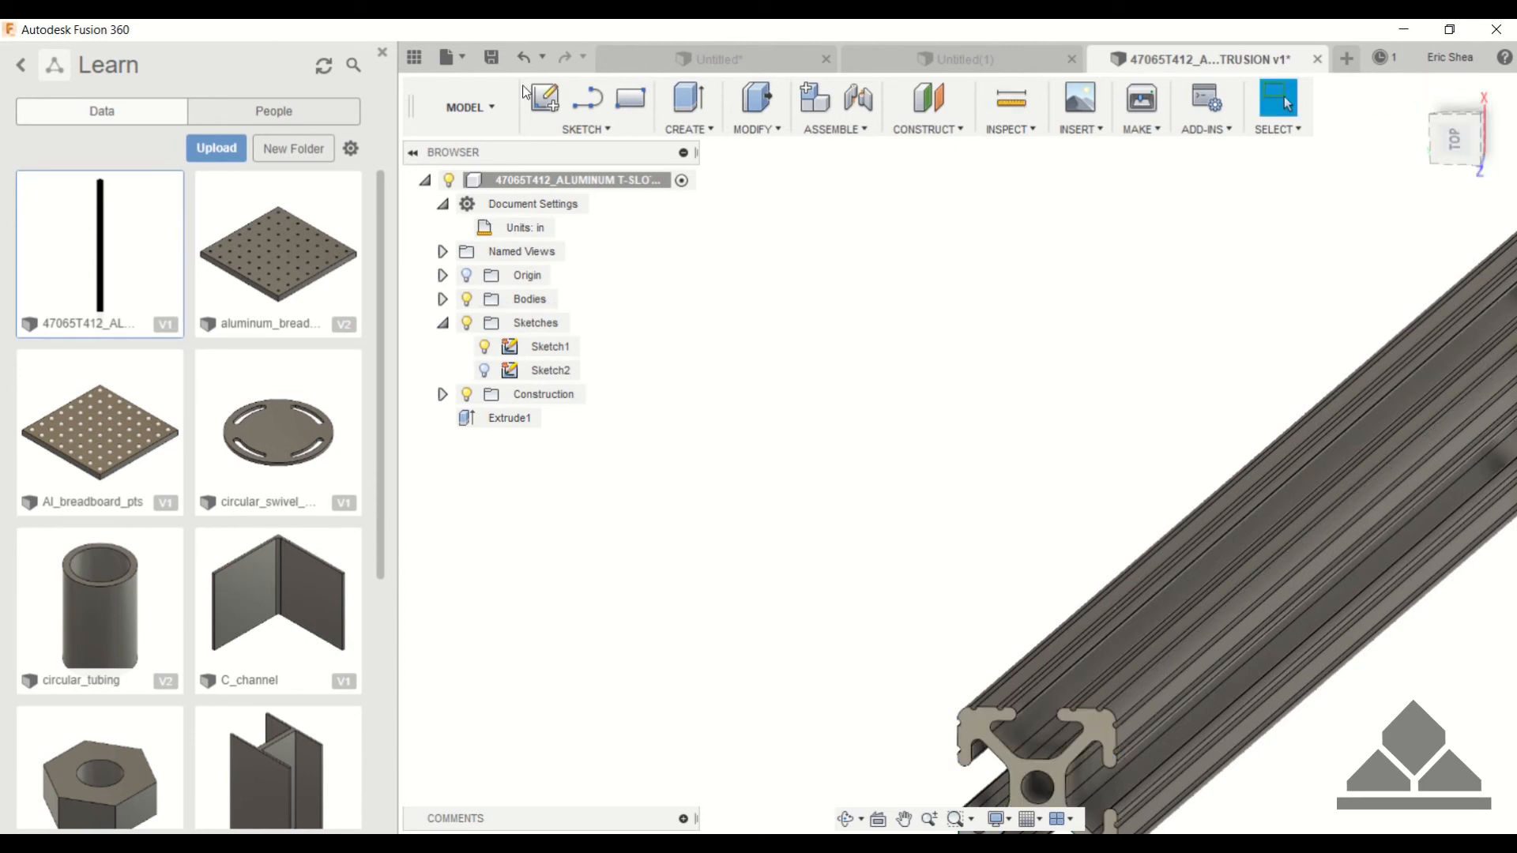
Save a copy of the shortened rail as 47065T412_ALUMINUM T-SLOTTED_24in in the Learn project.
{"action": "left_click", "coordinate": [459, 57]}
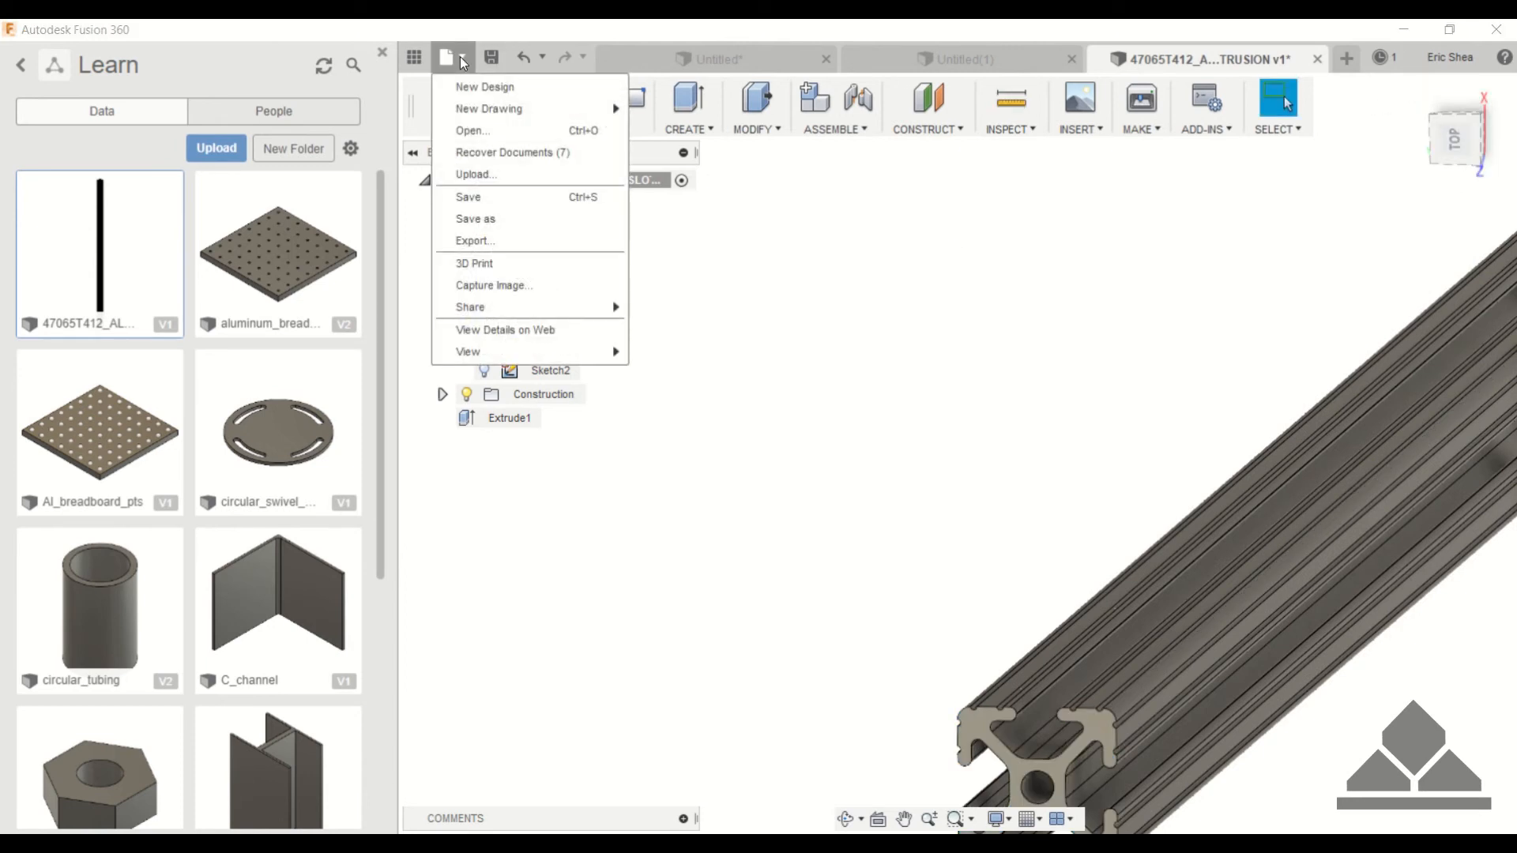
{"action": "left_click", "coordinate": [487, 218]}
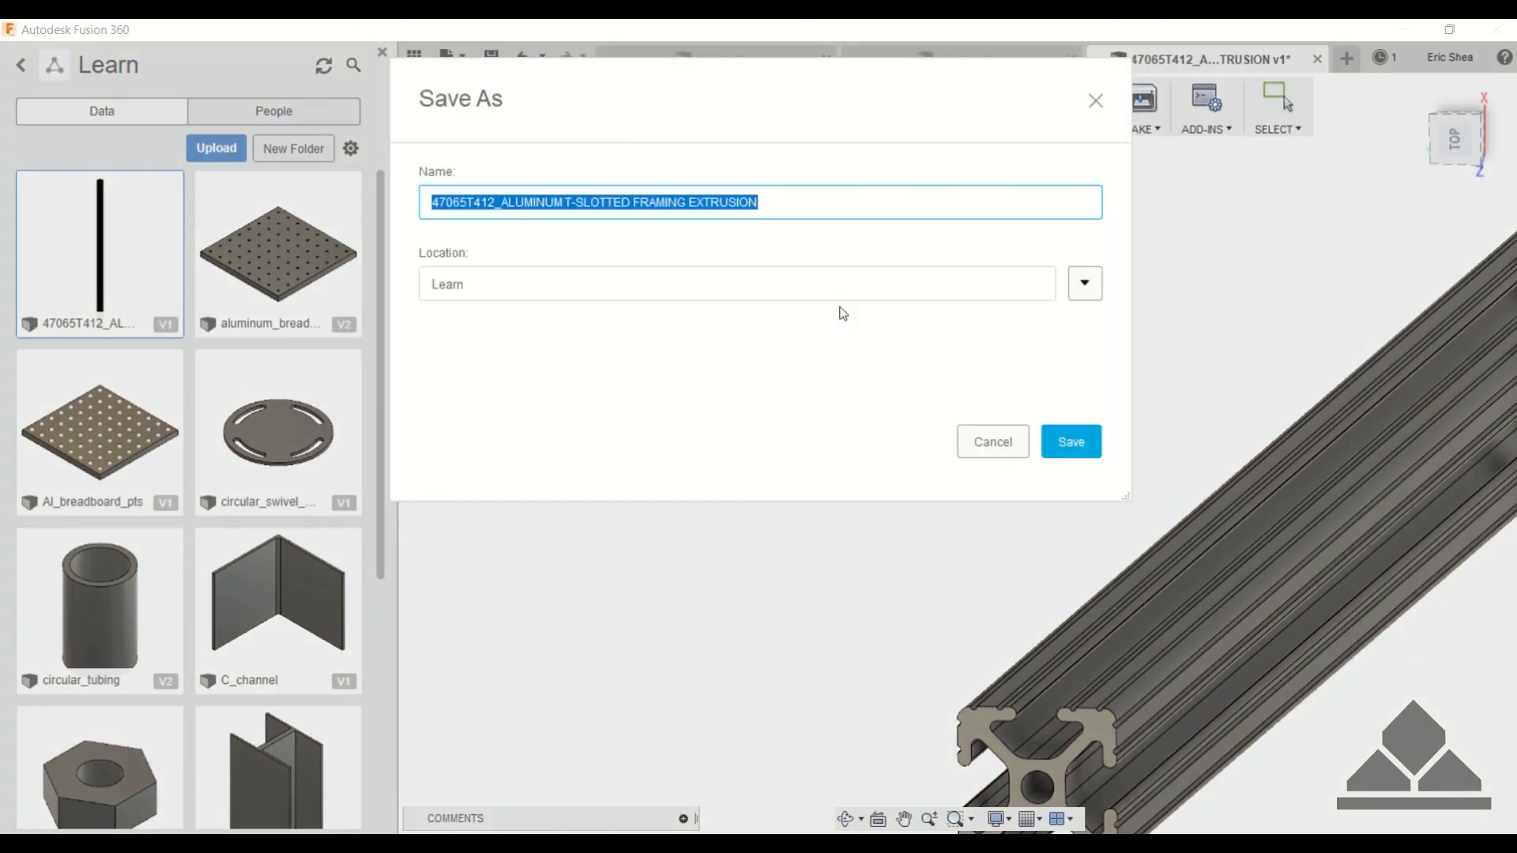
{"action": "left_click", "coordinate": [794, 202]}
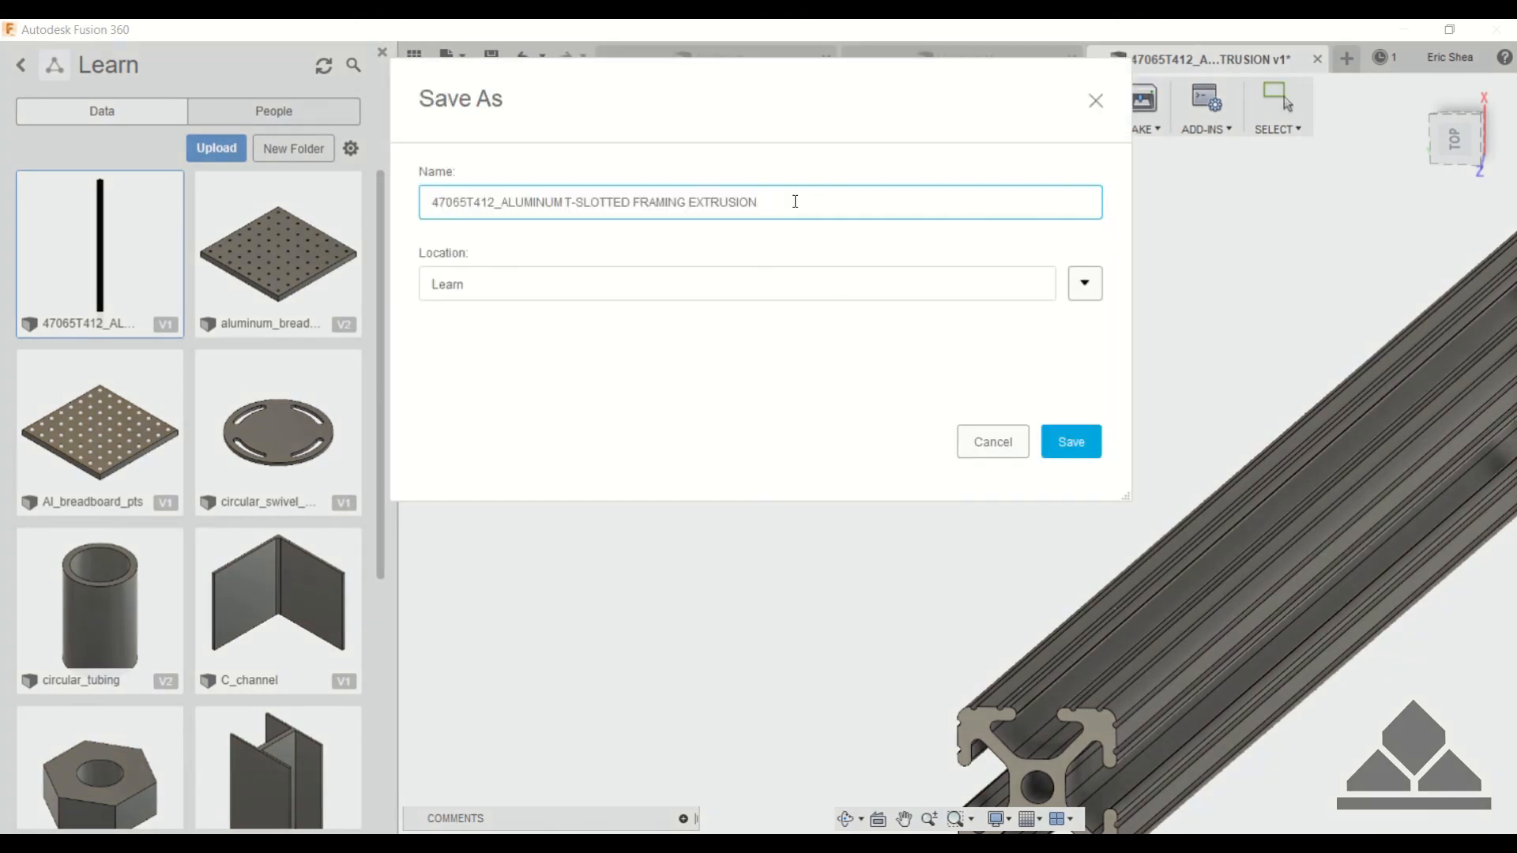
{"action": "key", "text": "BackSpace"}
{"action": "key", "text": "BackSpace"}
{"action": "key", "text": "BackSpace"}
{"action": "key", "text": "BackSpace"}
{"action": "key", "text": "BackSpace"}
{"action": "key", "text": "BackSpace"}
{"action": "key", "text": "BackSpace"}
{"action": "key", "text": "BackSpace"}
{"action": "key", "text": "BackSpace"}
{"action": "key", "text": "BackSpace"}
{"action": "key", "text": "BackSpace"}
{"action": "key", "text": "BackSpace"}
{"action": "key", "text": "BackSpace"}
{"action": "key", "text": "BackSpace"}
{"action": "key", "text": "BackSpace"}
{"action": "key", "text": "BackSpace"}
{"action": "key", "text": "BackSpace"}
{"action": "key", "text": "BackSpace"}
{"action": "type", "text": "_24in"}
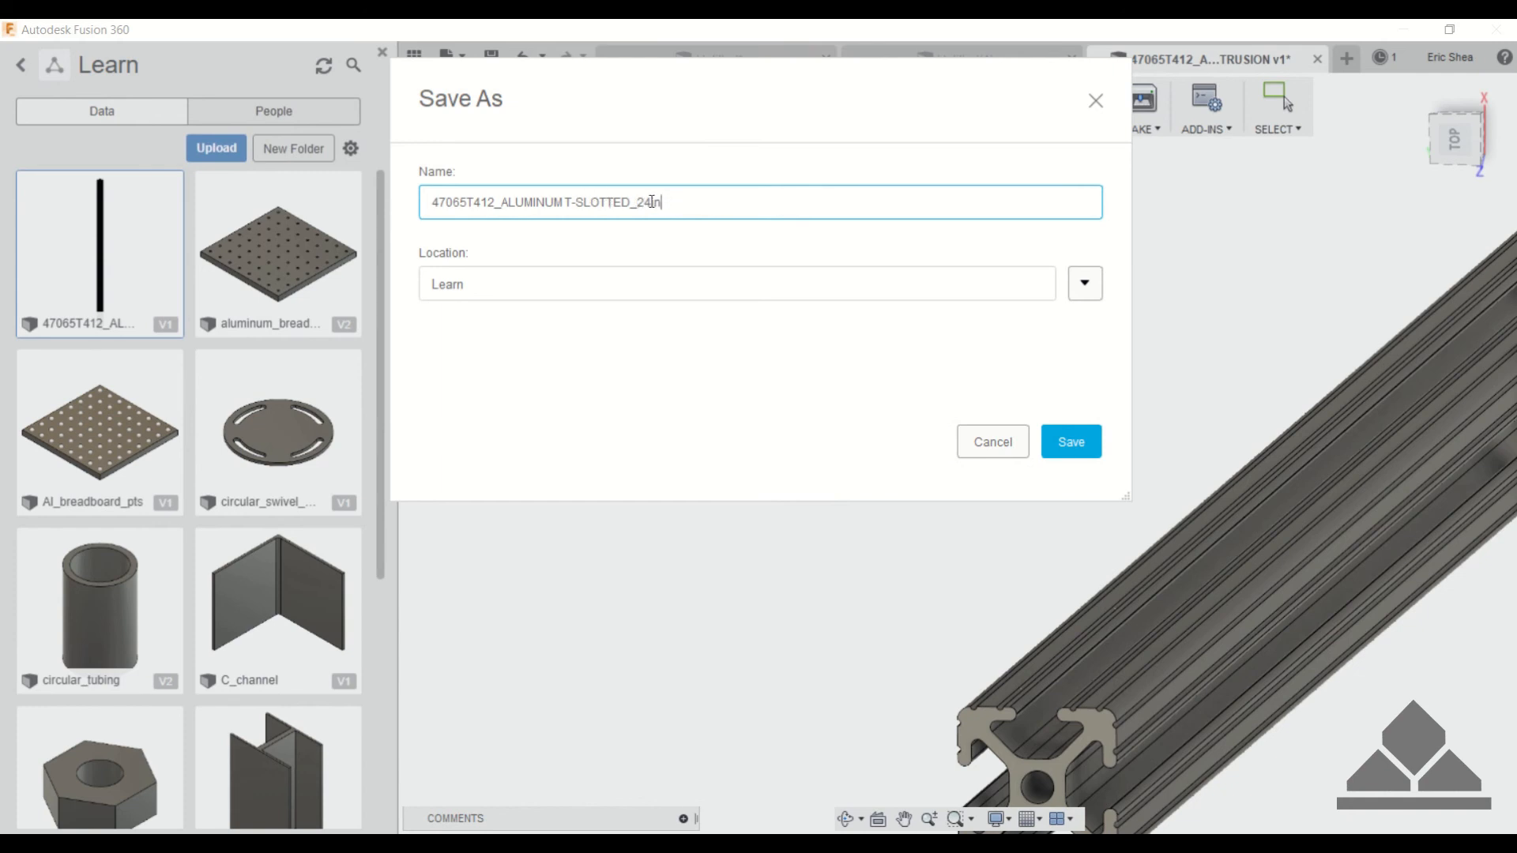
{"action": "left_click", "coordinate": [1070, 441]}
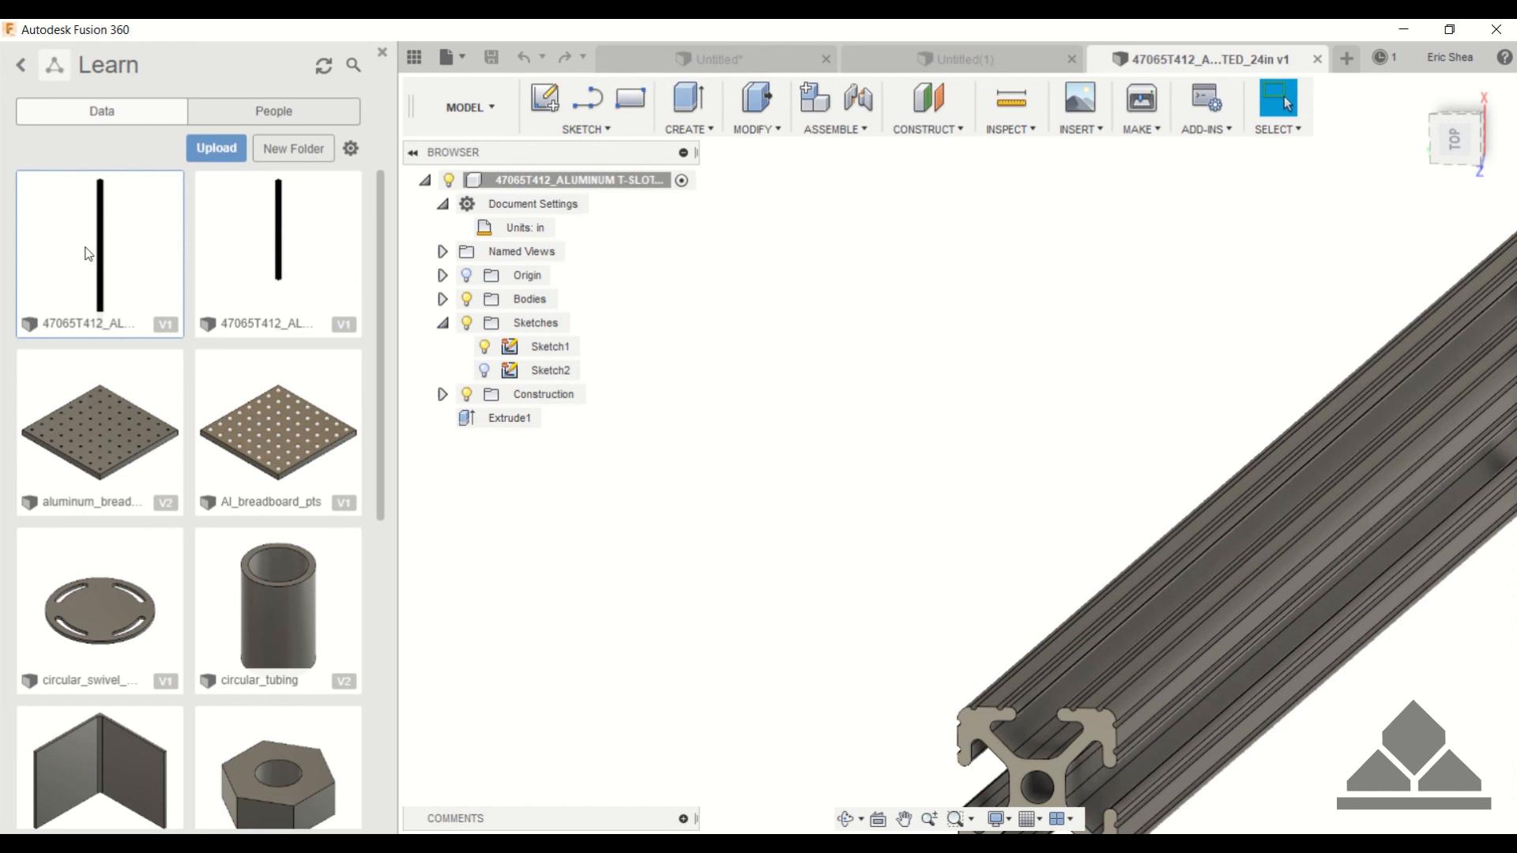
{"action": "key", "text": "F6"}
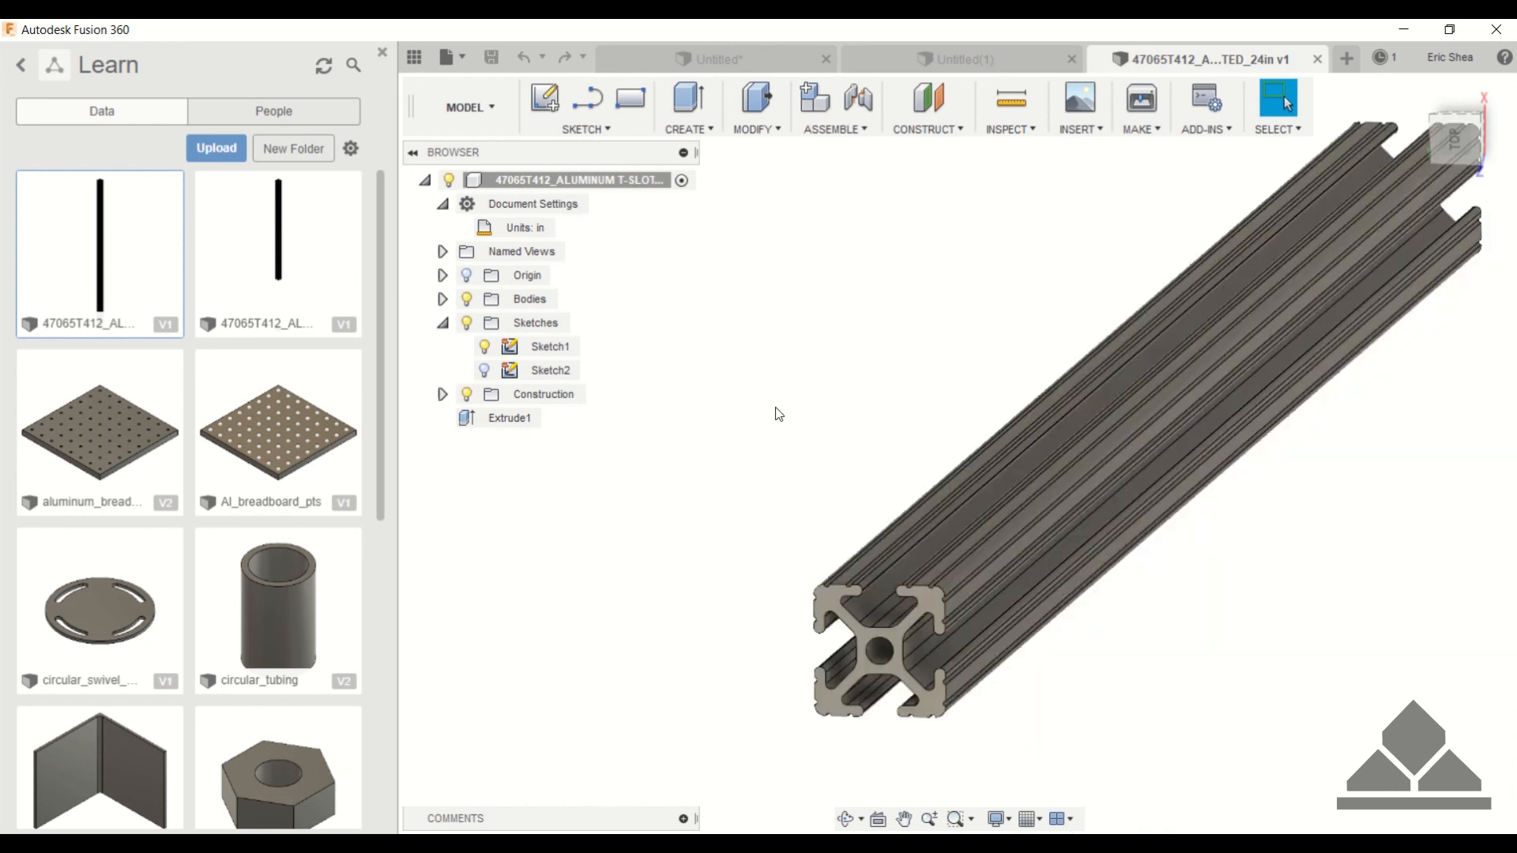